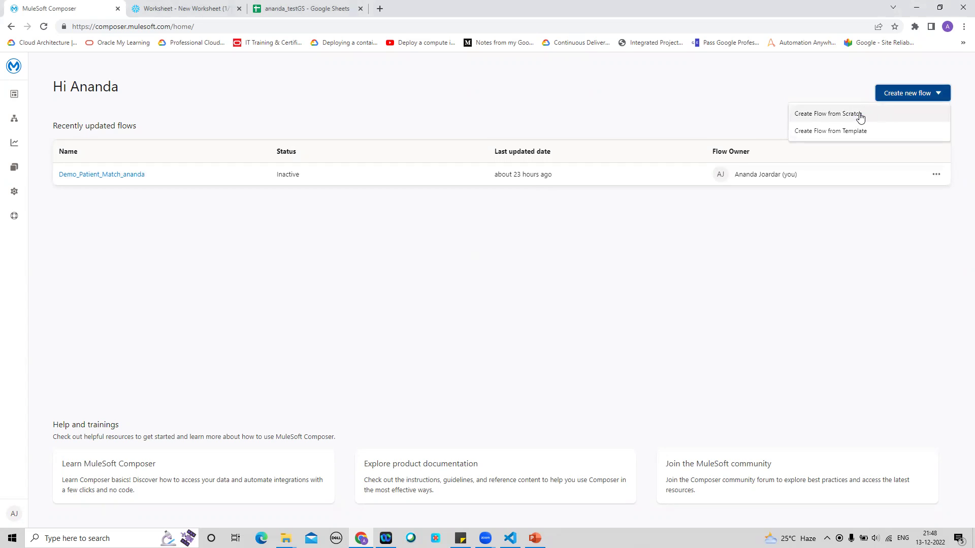
Step: Create a new flow from scratch and name it Demo_SF_Connector
left_click(848, 116)
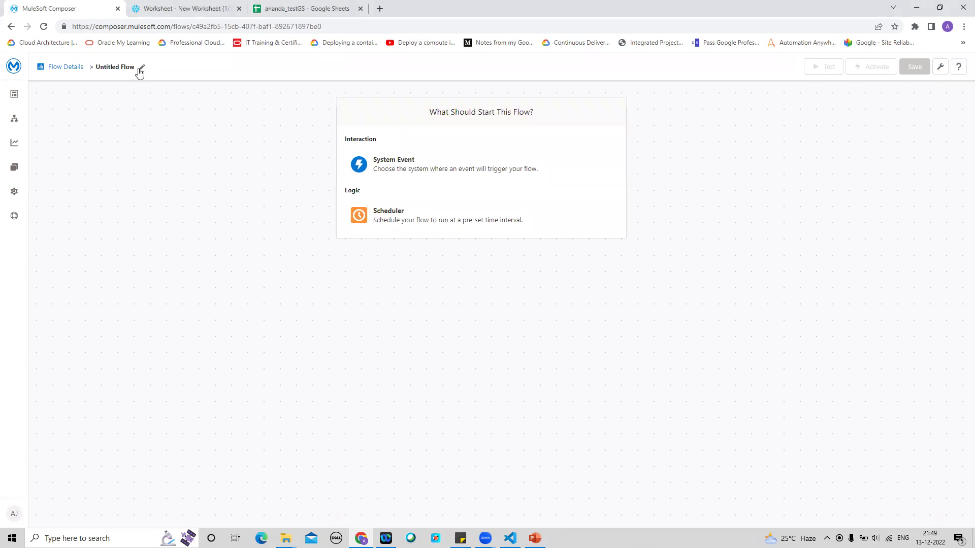
left_click(142, 66)
left_click(168, 110)
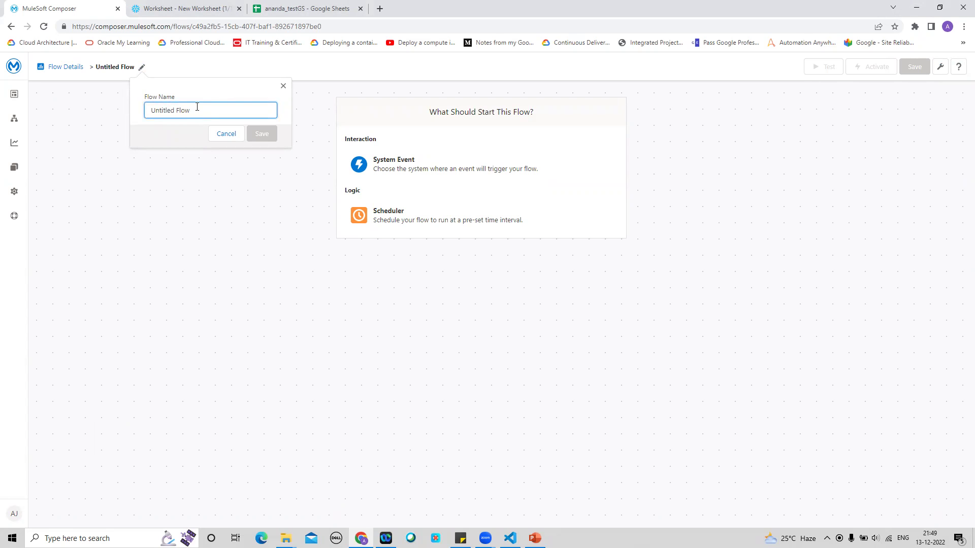
left_click_drag(187, 108, 136, 84)
type("D")
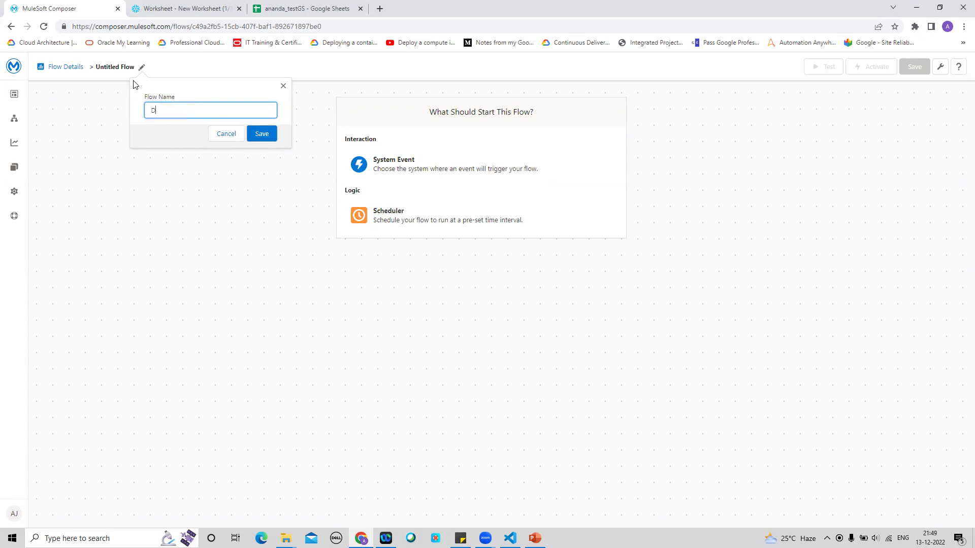
type("emo_SF_Connector")
left_click(262, 134)
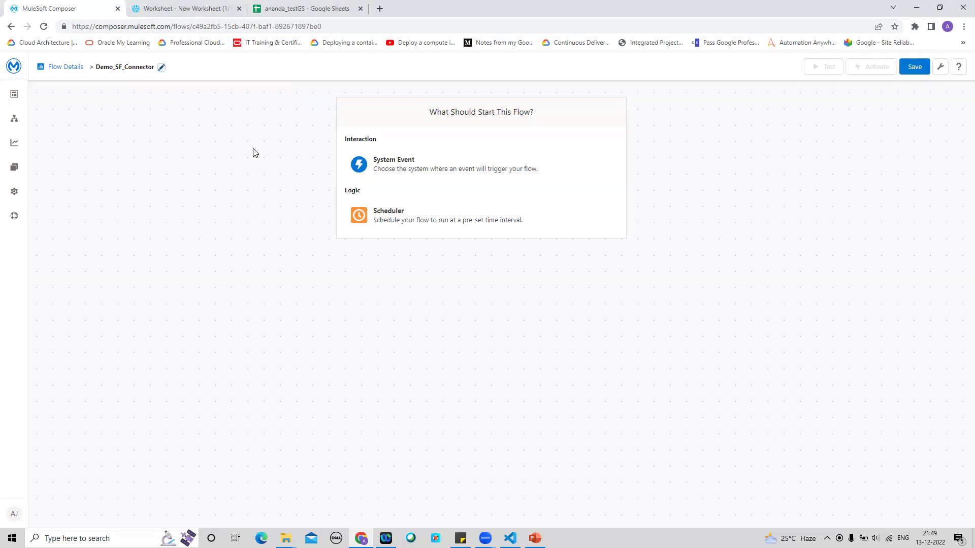
Step: Choose a Snowflake system event as the flow's trigger and add a new connection with the display name demo_SF_Connector
left_click(405, 163)
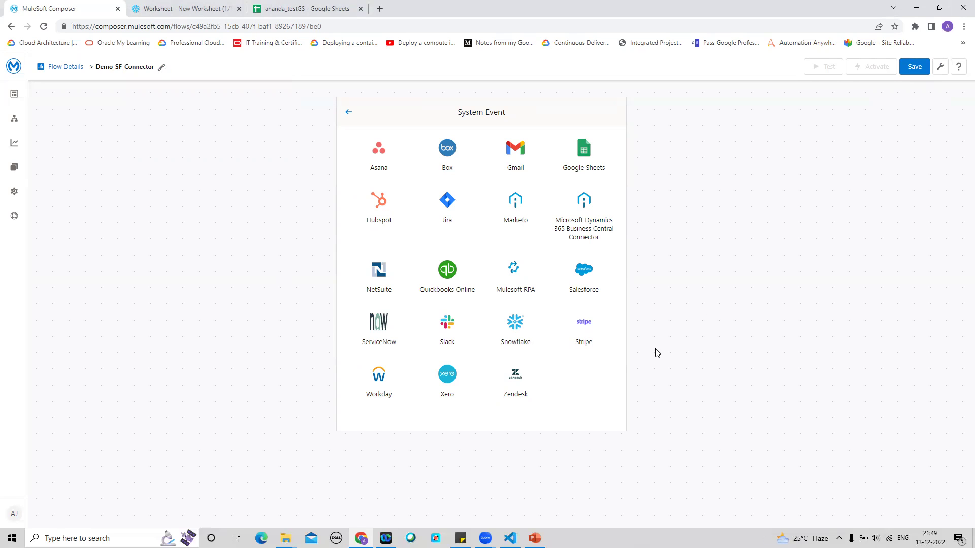
left_click(523, 335)
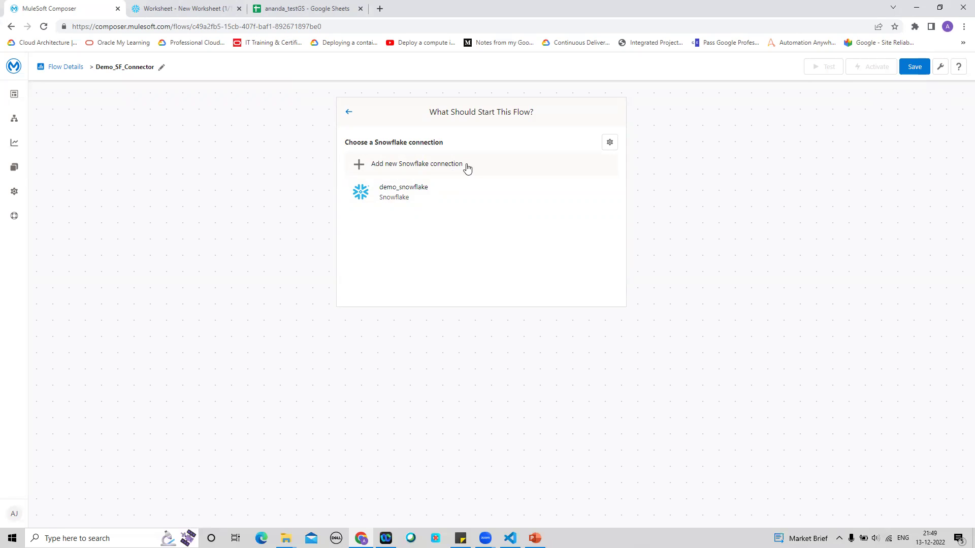
left_click(438, 167)
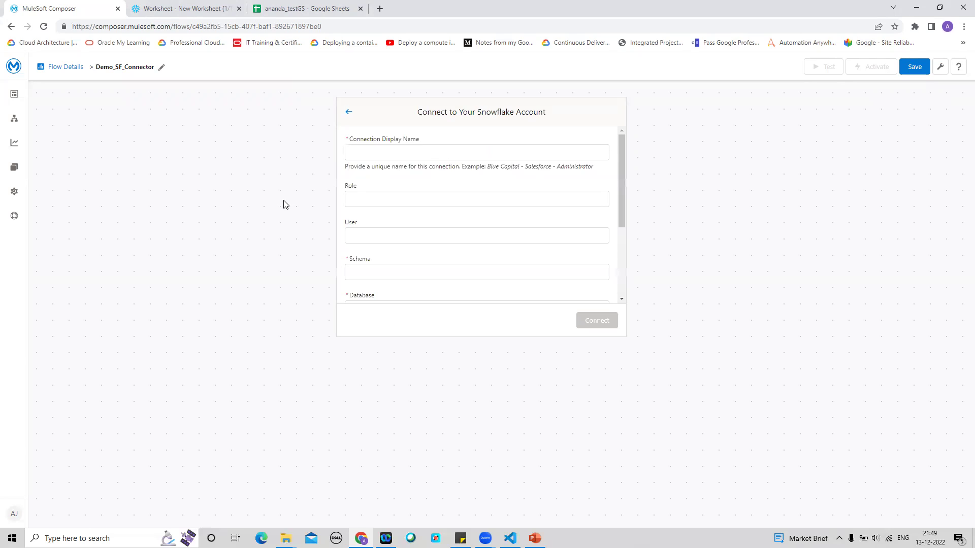
left_click(388, 156)
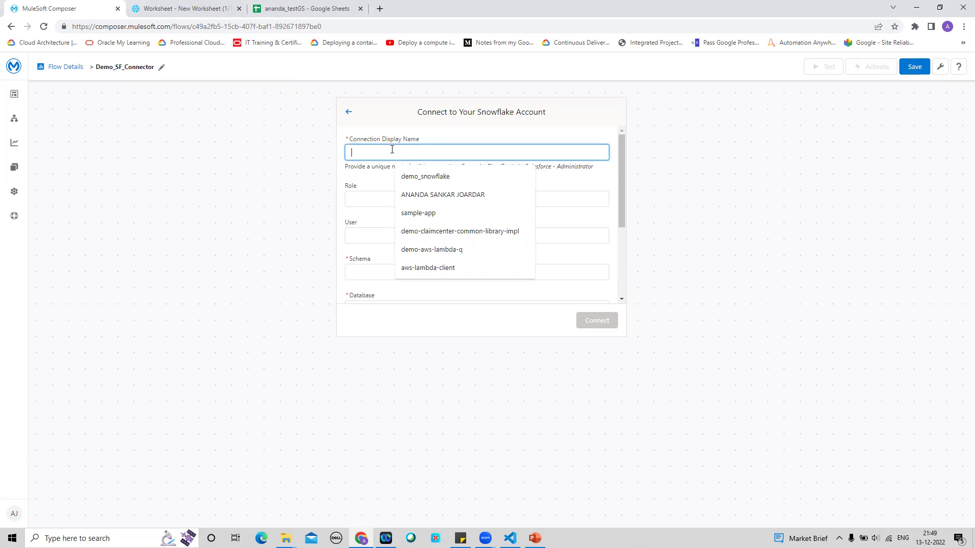
type("demo_SF")
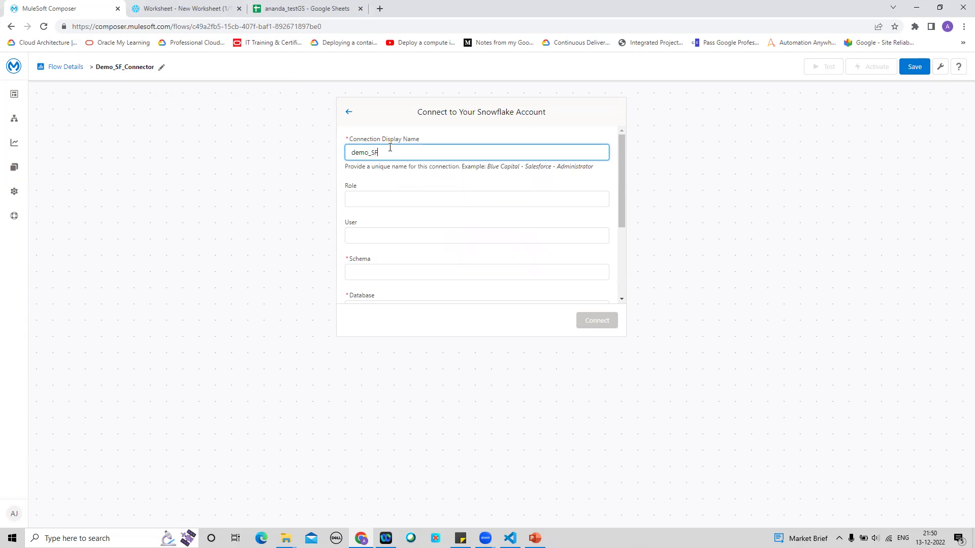
type("_Connector")
left_click(393, 198)
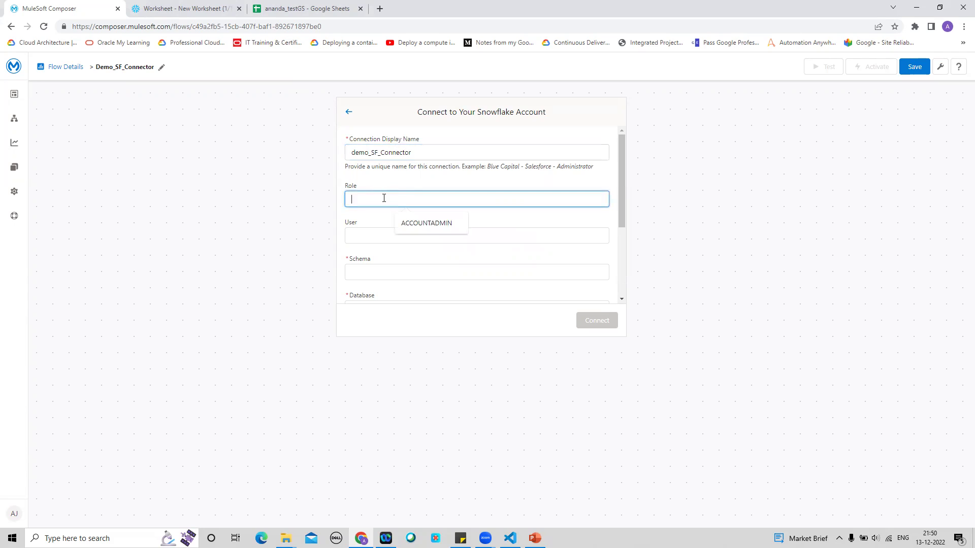
left_click(274, 188)
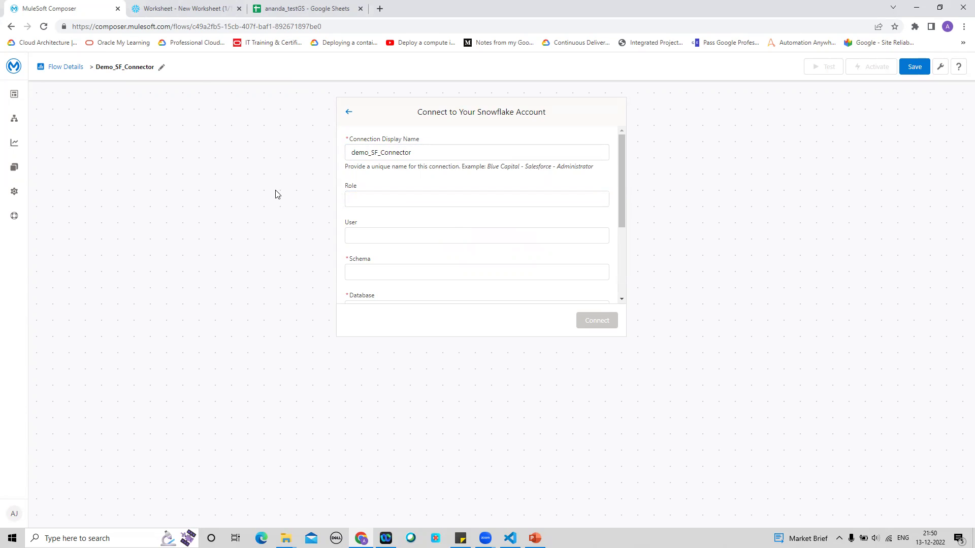
Step: Check the role, warehouse, database and schema set for the Snowflake worksheet, and return to MuleSoft Composer
left_click(179, 8)
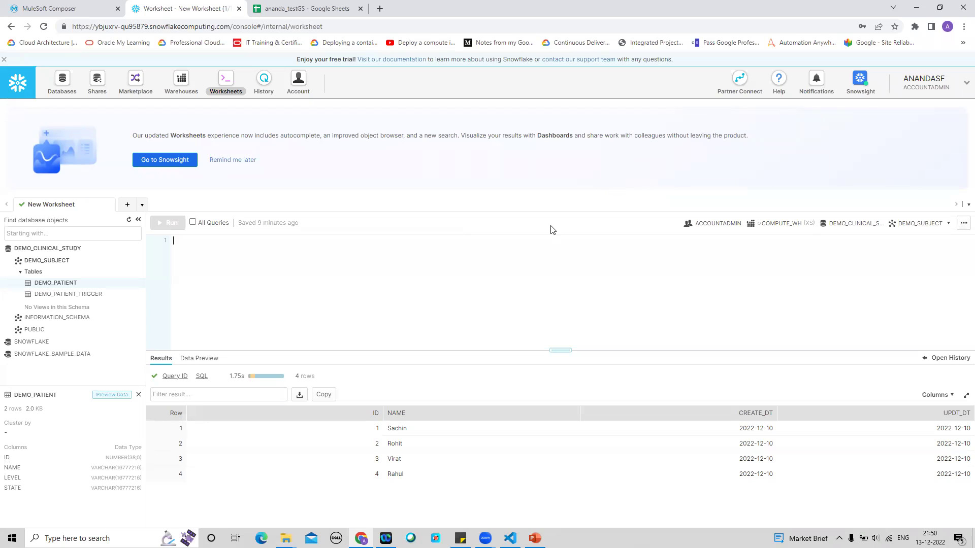
left_click(949, 224)
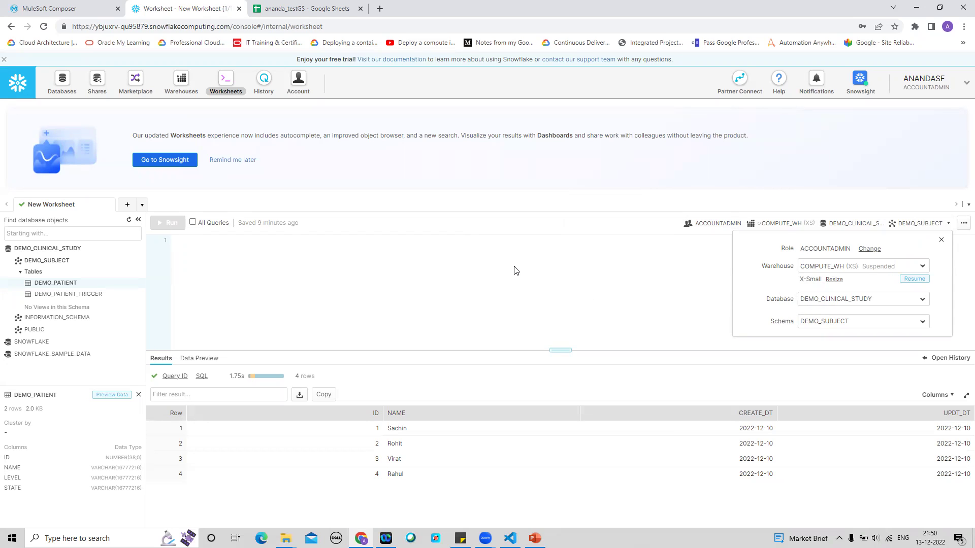
left_click(75, 8)
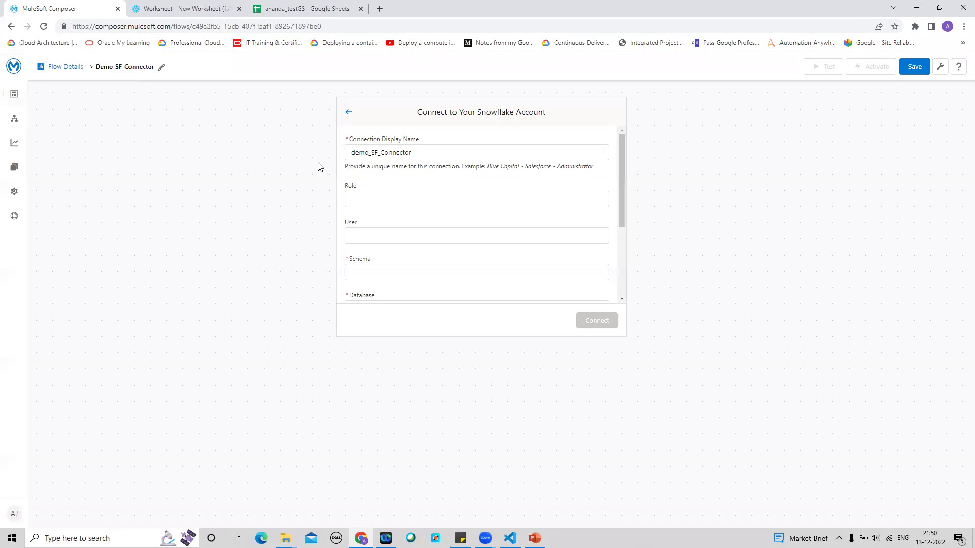
Step: Set the connection's role to ACCOUNTADMIN, fill in the Snowflake user name, and set the schema to DEMO_SUBJECT
left_click(383, 197)
left_click(414, 224)
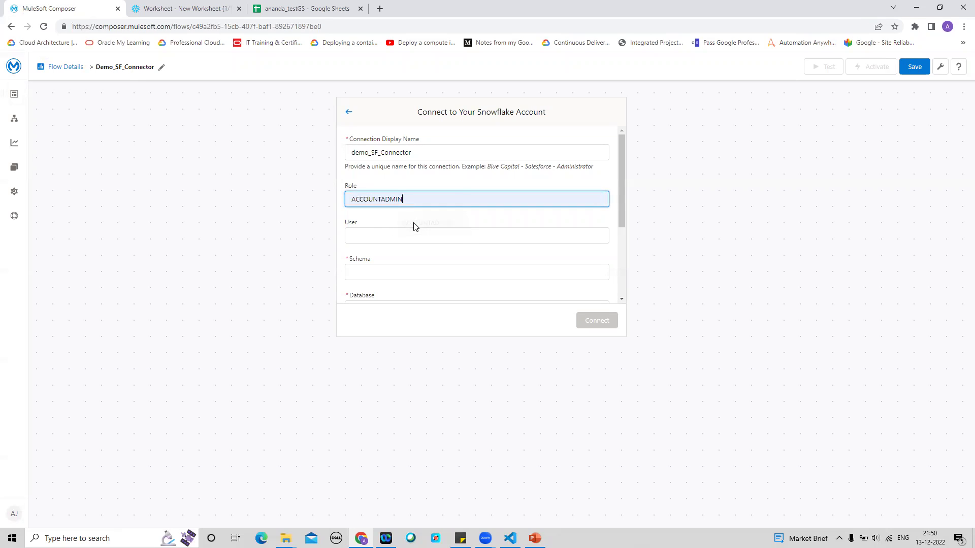
left_click(356, 233)
left_click(405, 258)
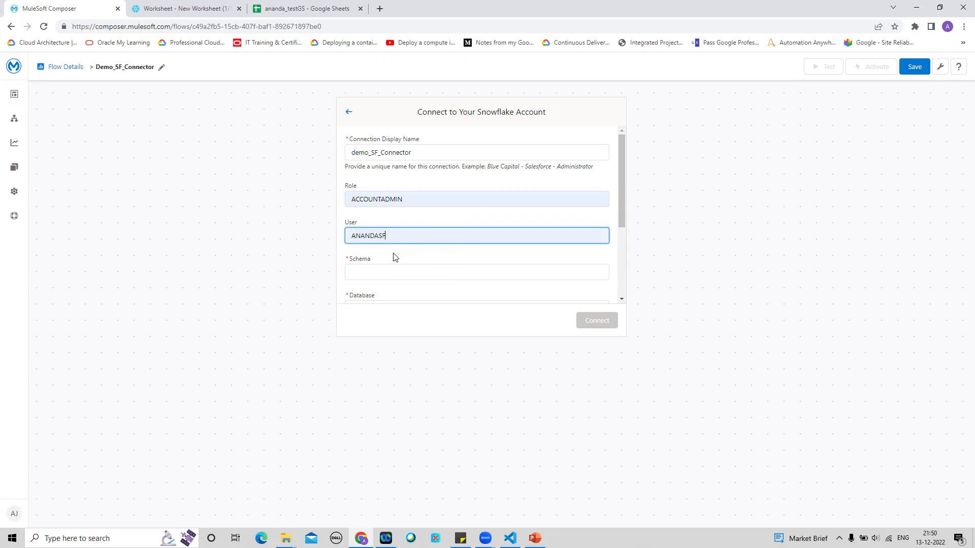
left_click(353, 272)
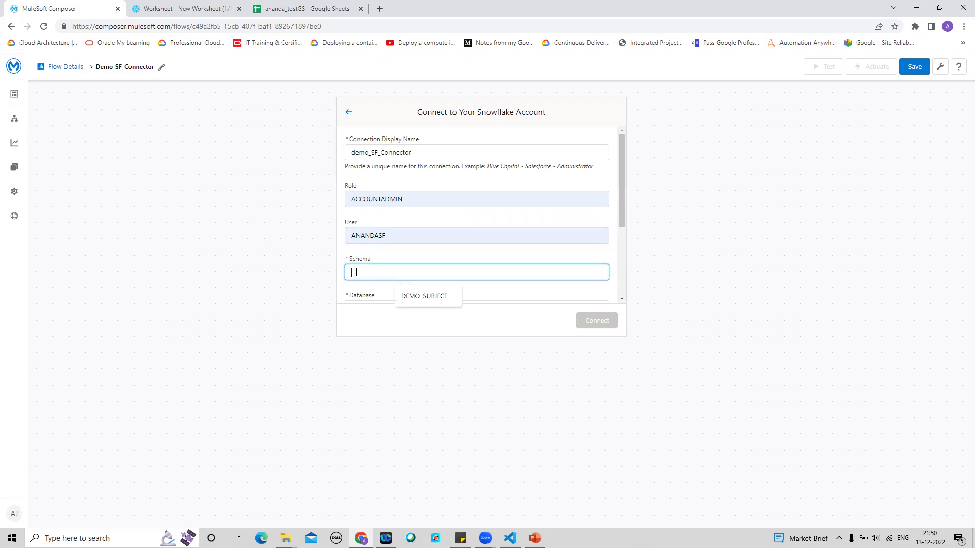
left_click(427, 295)
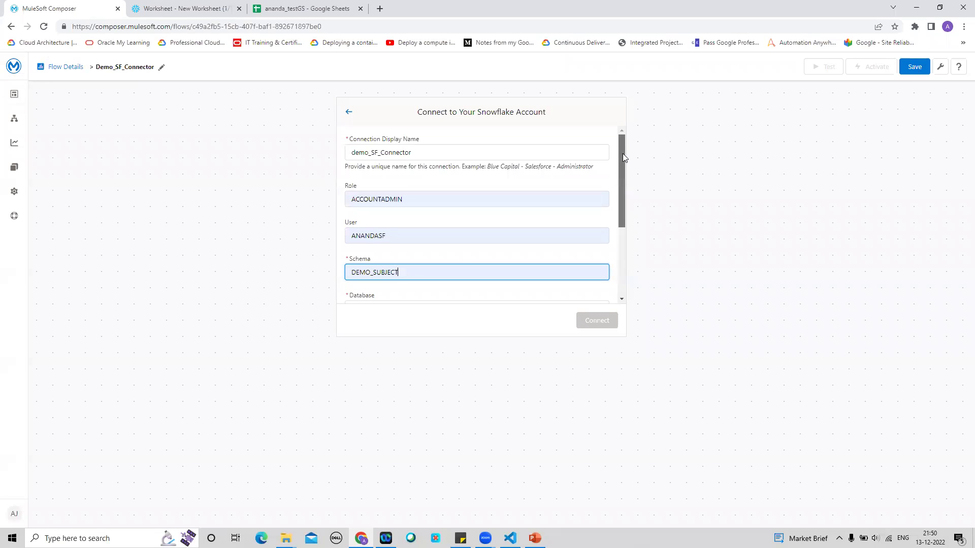
Step: Set the connection's database to DEMO_CLINICAL_STUDY and its warehouse to COMPUTE_WH
left_click_drag(622, 153, 637, 214)
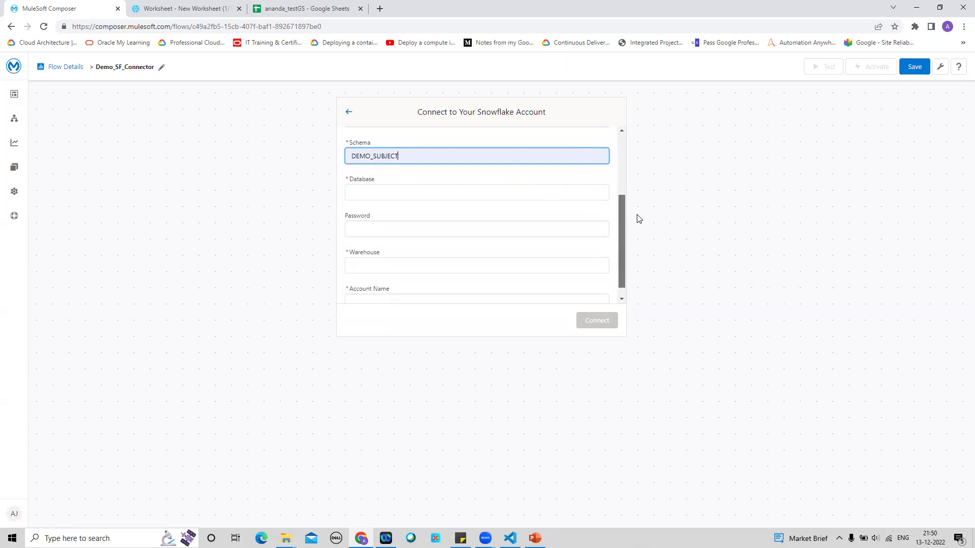
left_click(408, 189)
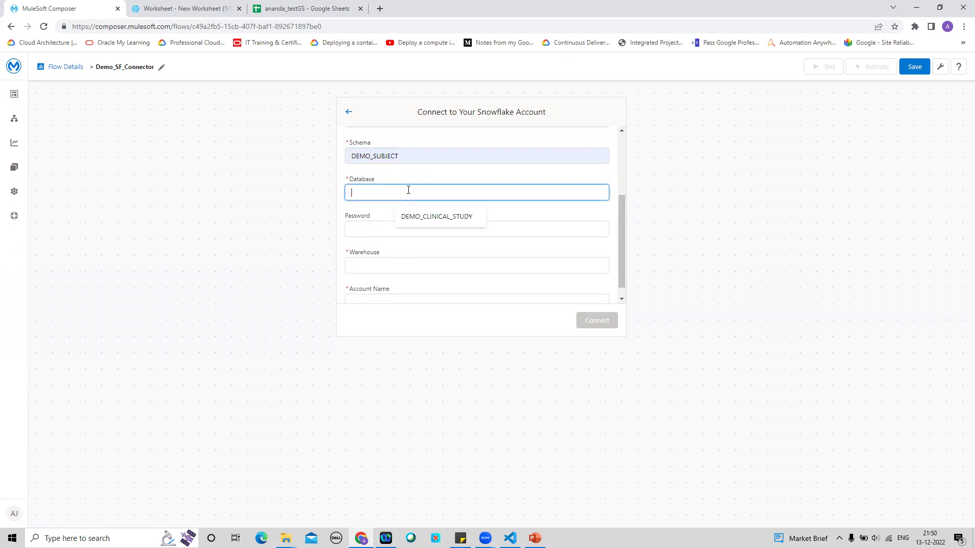
left_click(438, 217)
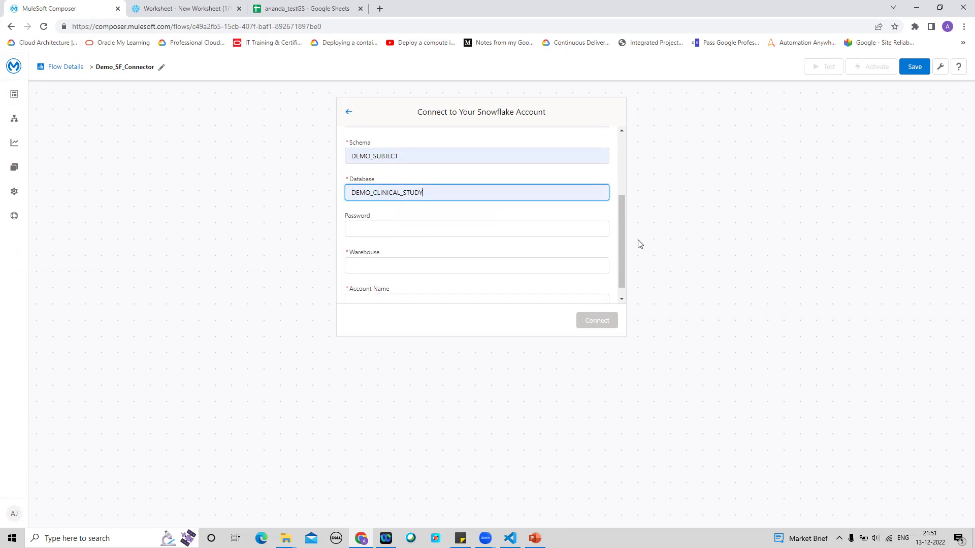
left_click_drag(624, 259, 624, 269)
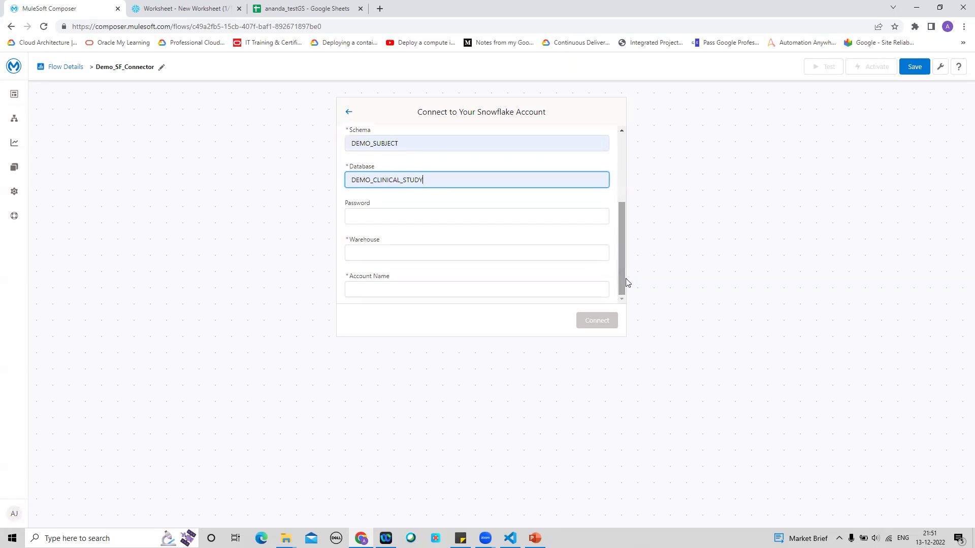
left_click(464, 254)
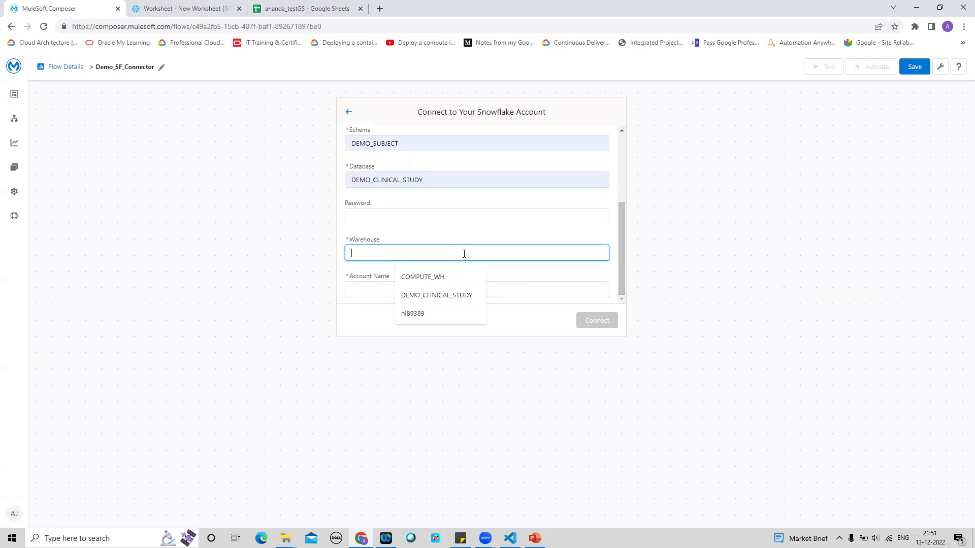
left_click(437, 277)
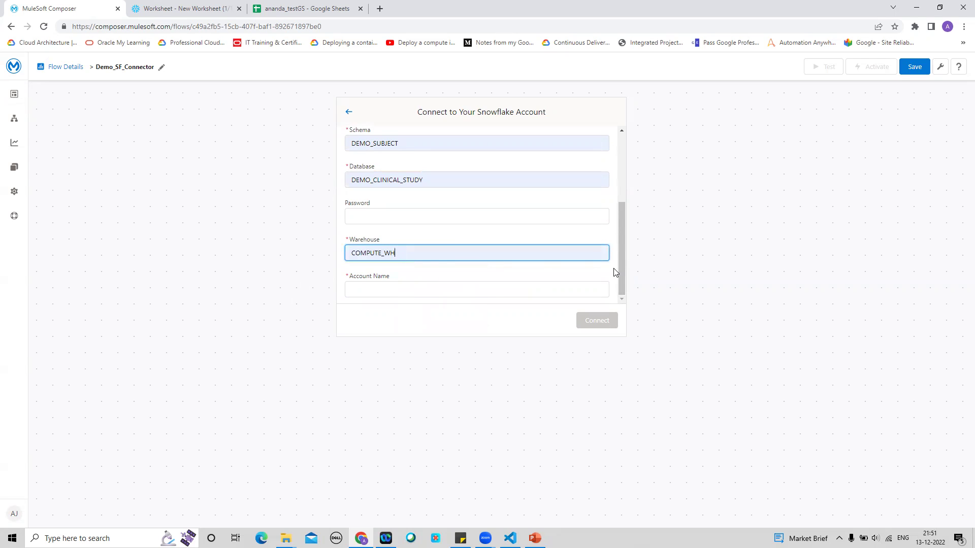
Step: Copy the account identifier from the Snowflake worksheet's URL and paste it as the connection's account name in MuleSoft Composer
left_click(499, 290)
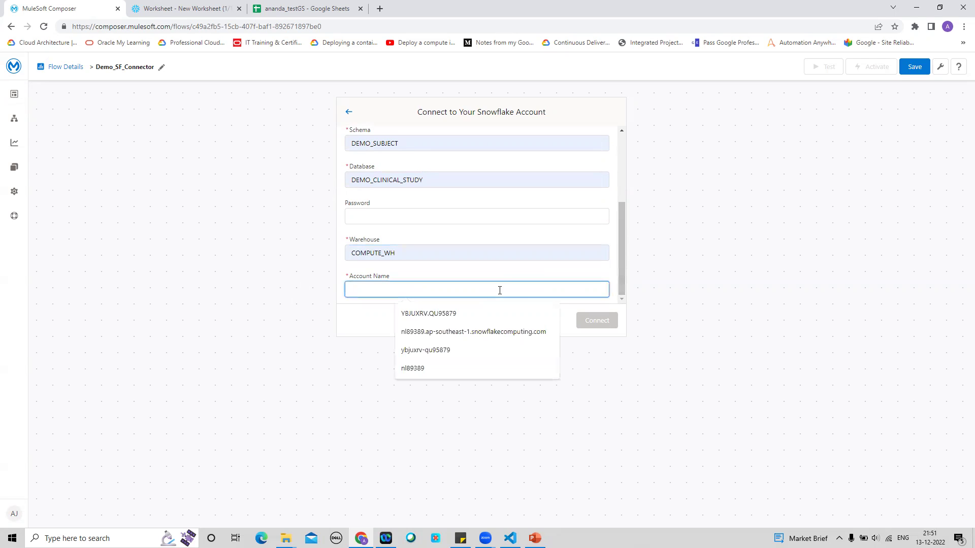
left_click(178, 303)
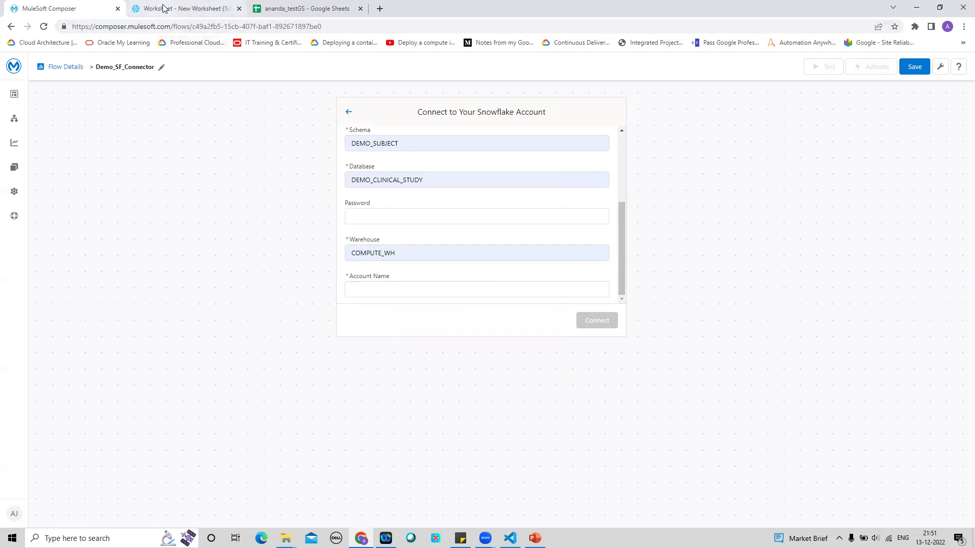
left_click(164, 7)
left_click_drag(96, 26, 149, 26)
key("ctrl+c")
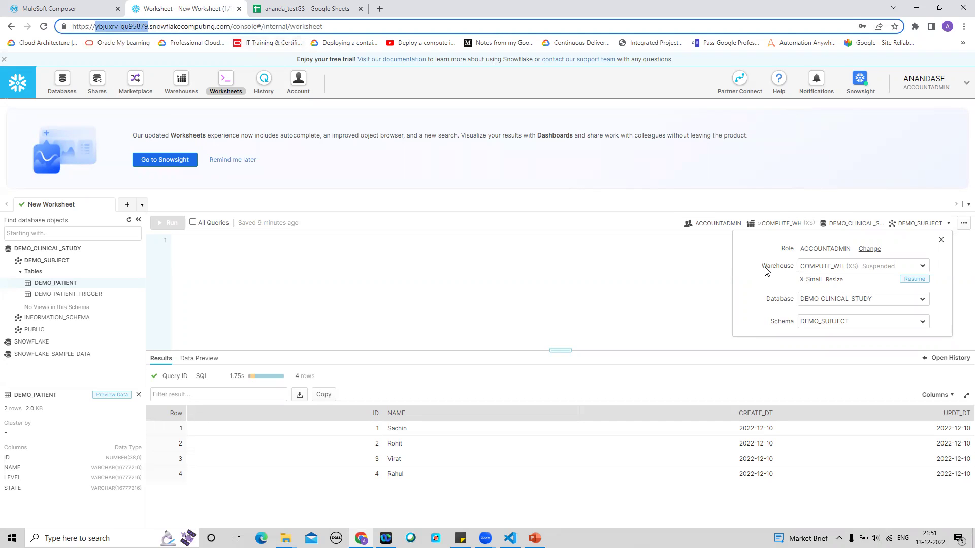
left_click(41, 8)
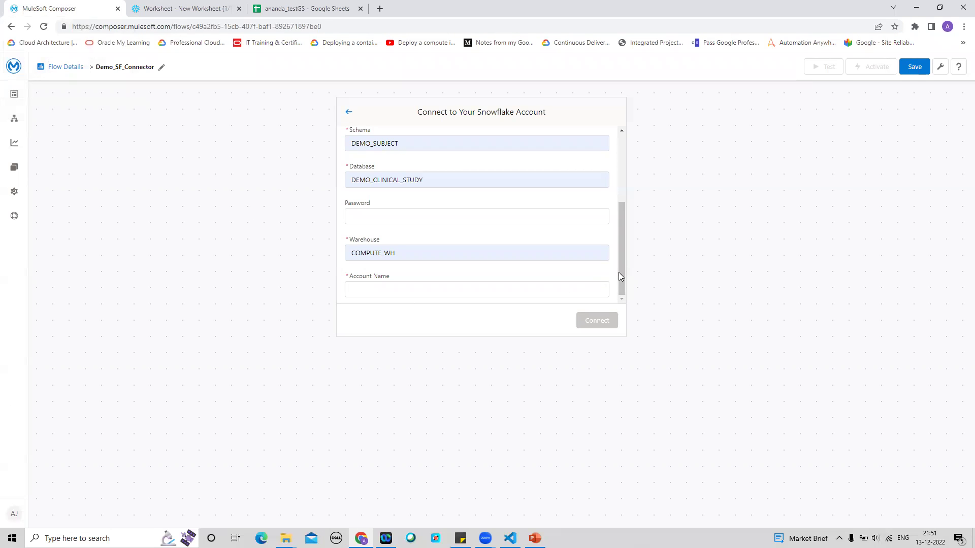
left_click(466, 290)
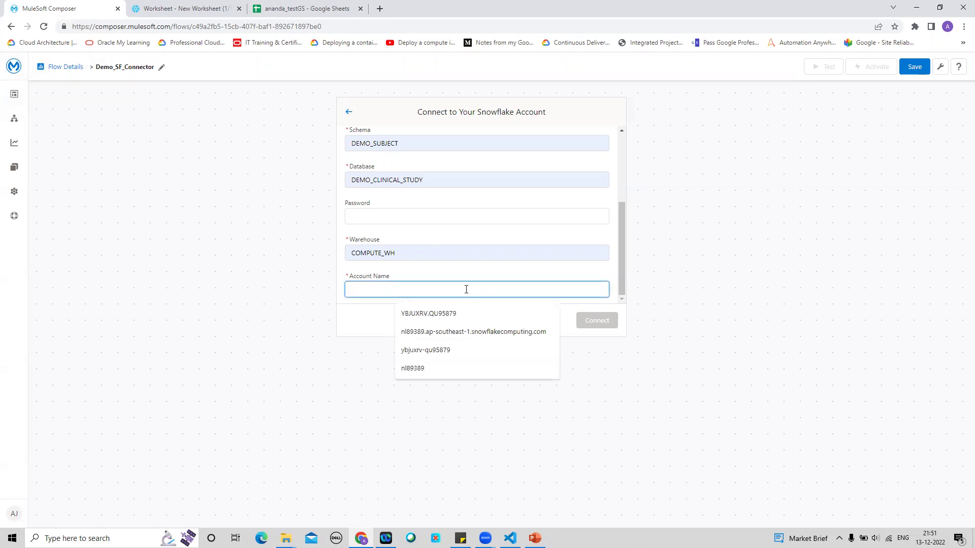
key("ctrl+v")
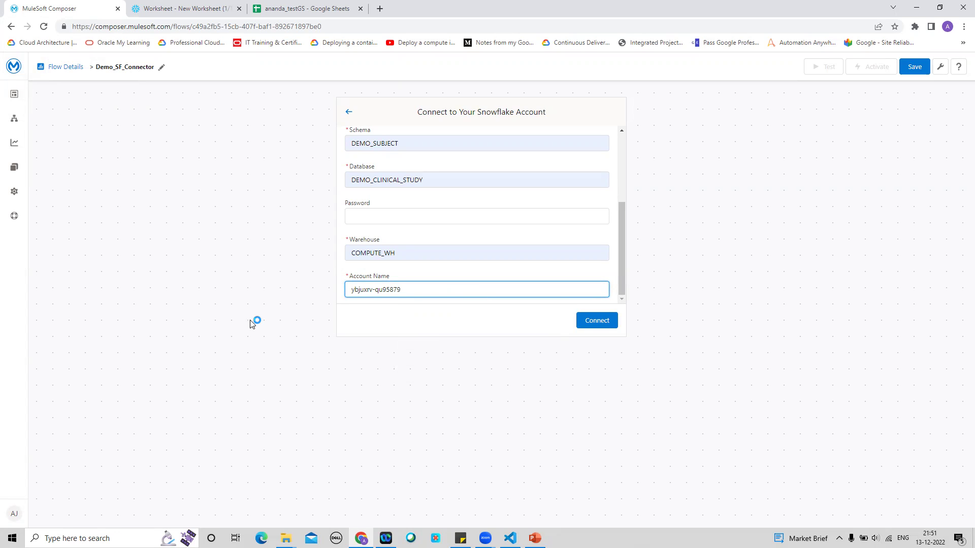
Step: Compare the account name with the identifier in the Snowflake worksheet's URL, and establish the Snowflake connection for the trigger
left_click_drag(403, 290, 350, 290)
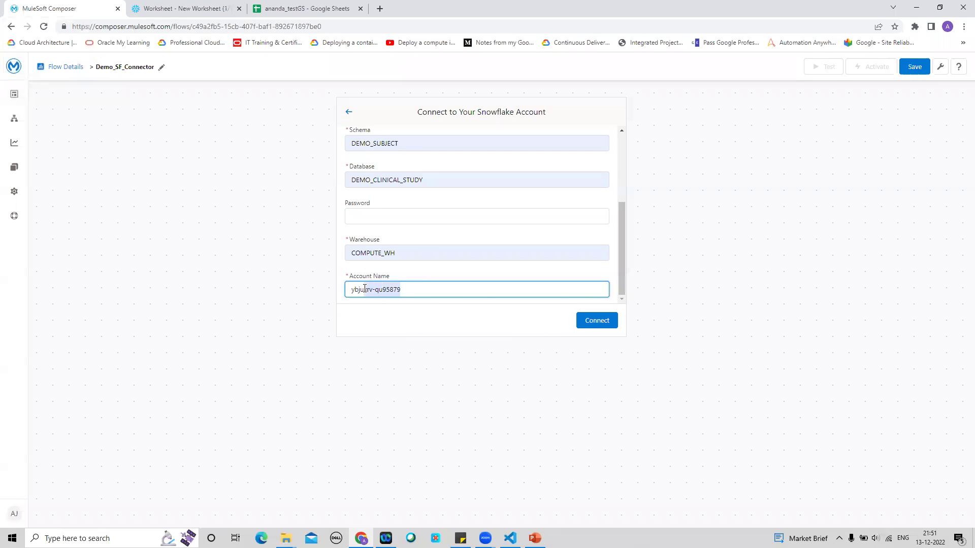
left_click(189, 12)
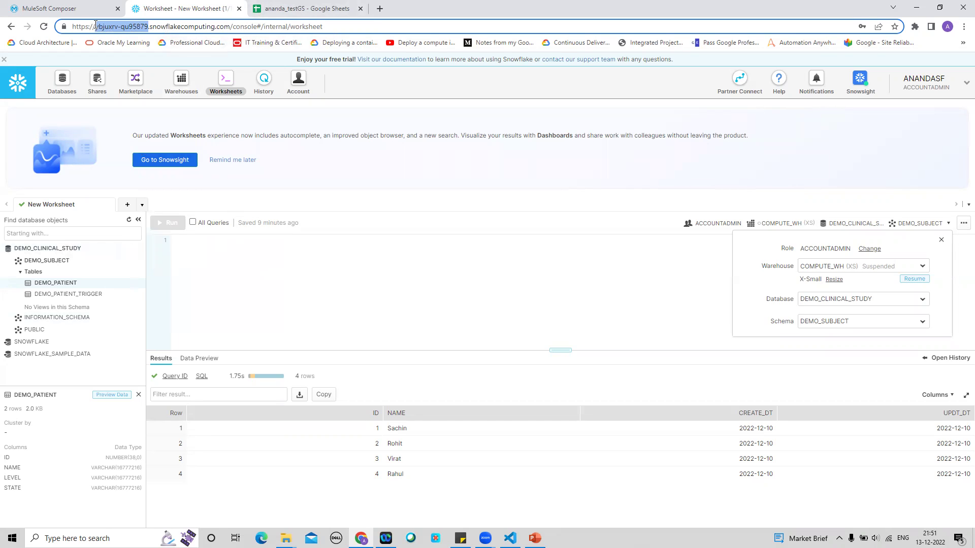
left_click(70, 7)
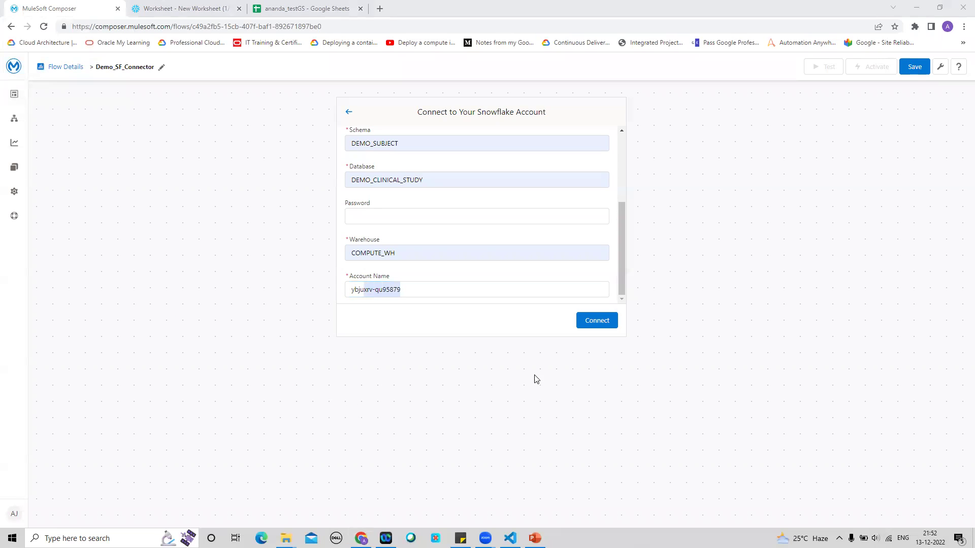
left_click(574, 333)
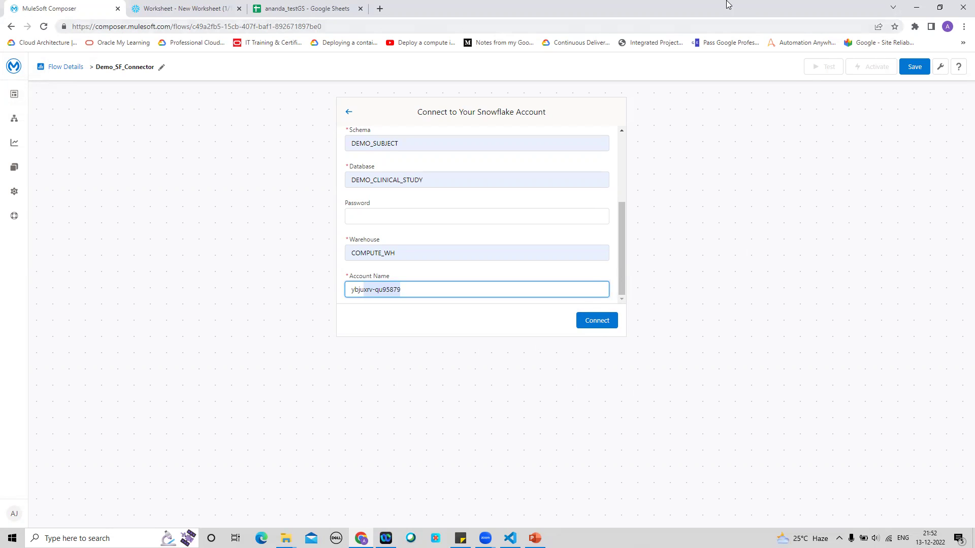
left_click(502, 16)
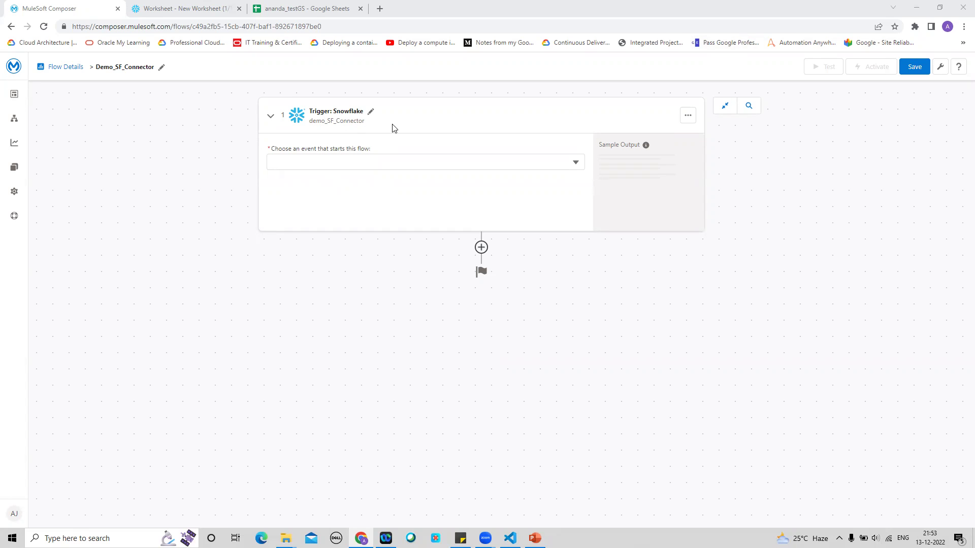
Step: Set the trigger event to New Row and choose DEMO_PATIENT_TRIGGER as the table
left_click(574, 164)
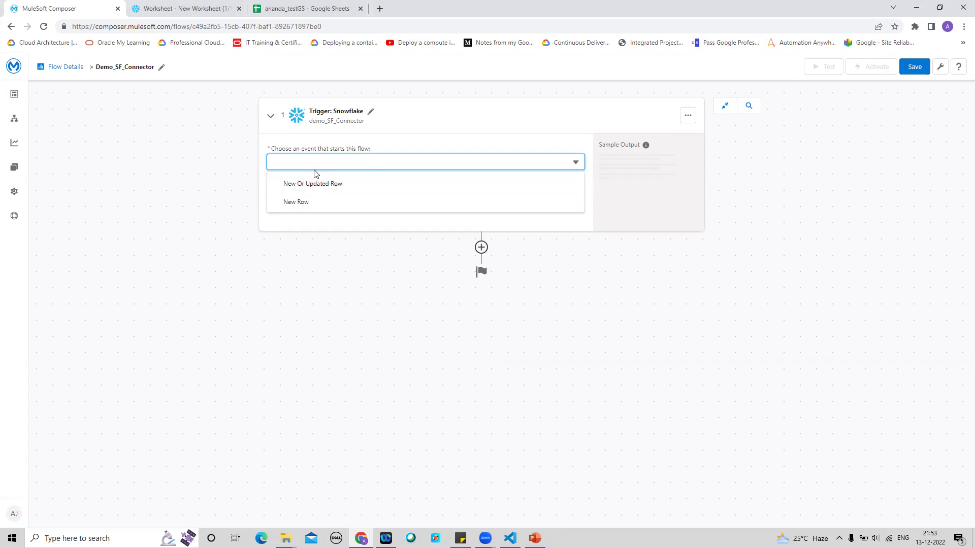
left_click(312, 201)
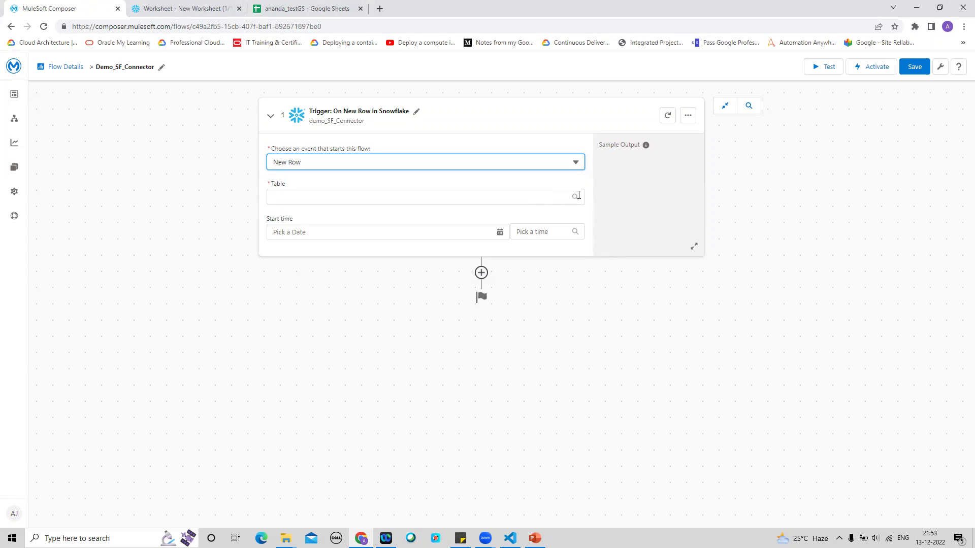
left_click(577, 195)
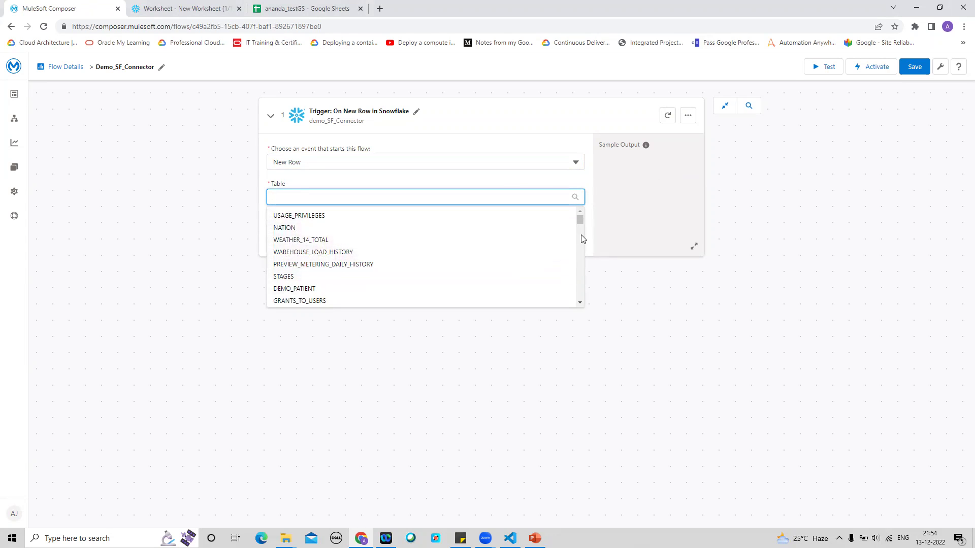
left_click(579, 304)
left_click(580, 304)
left_click(580, 304)
left_click(580, 304)
left_click(580, 303)
left_click(580, 303)
left_click(580, 303)
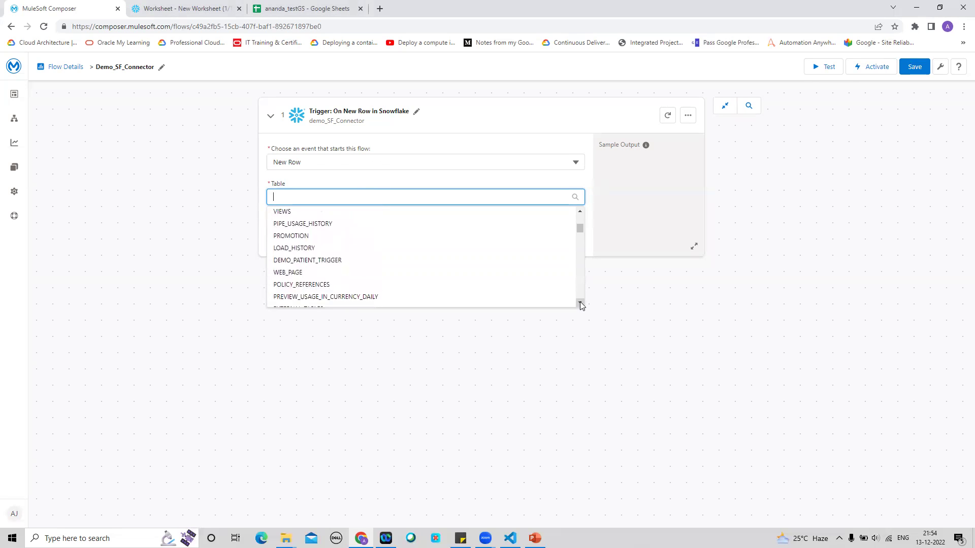
left_click(363, 261)
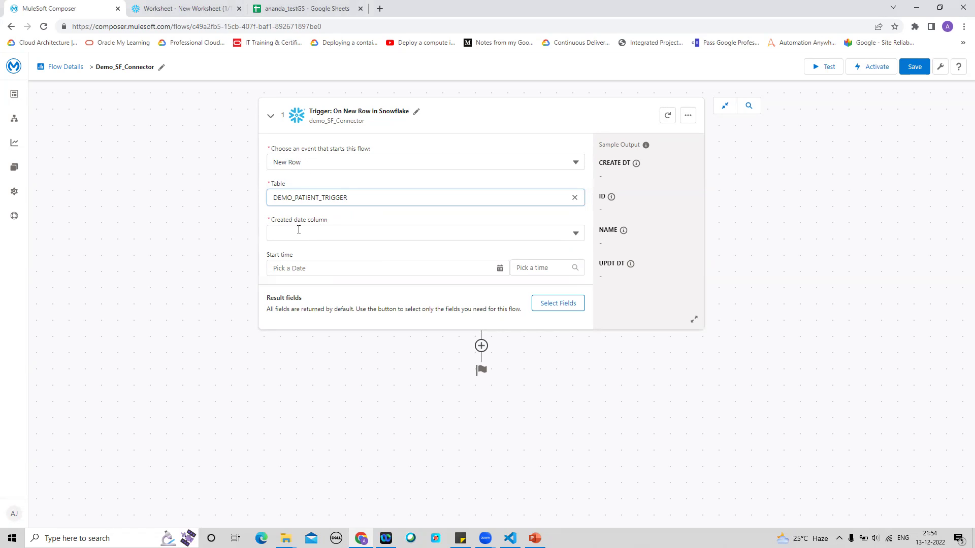
Step: Change the trigger event to New Or Updated Row and choose the DEMO_PATIENT_TRIGGER table for it
left_click(575, 162)
left_click(388, 183)
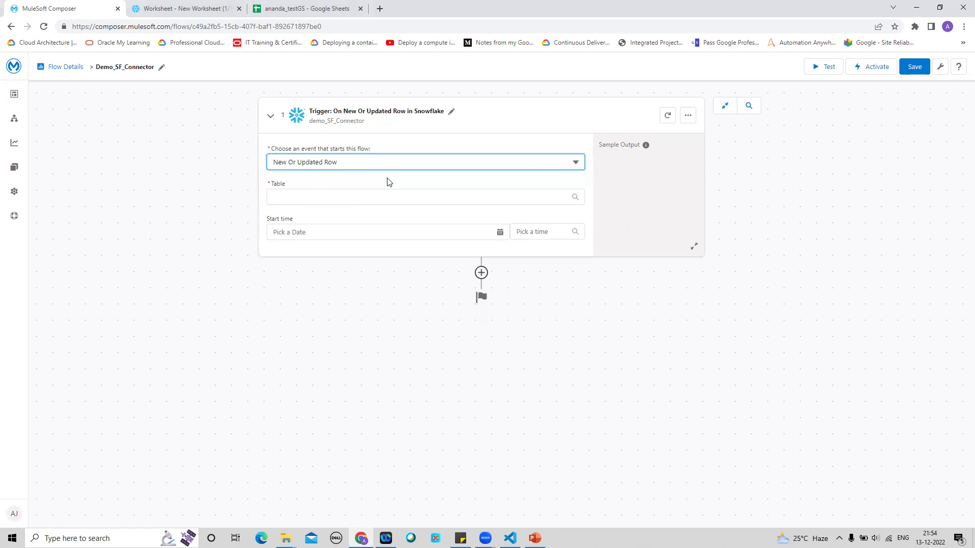
left_click(573, 197)
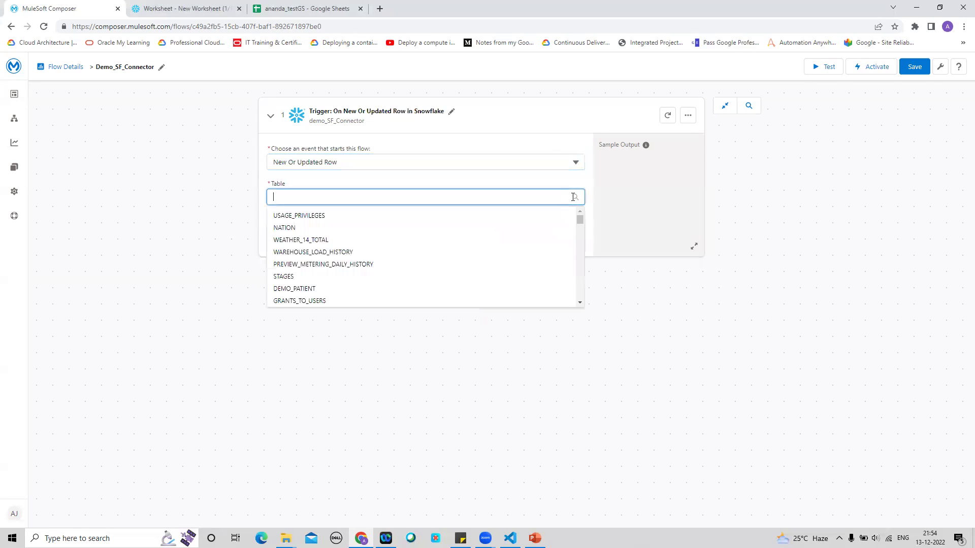
scroll(581, 305, "down", 5)
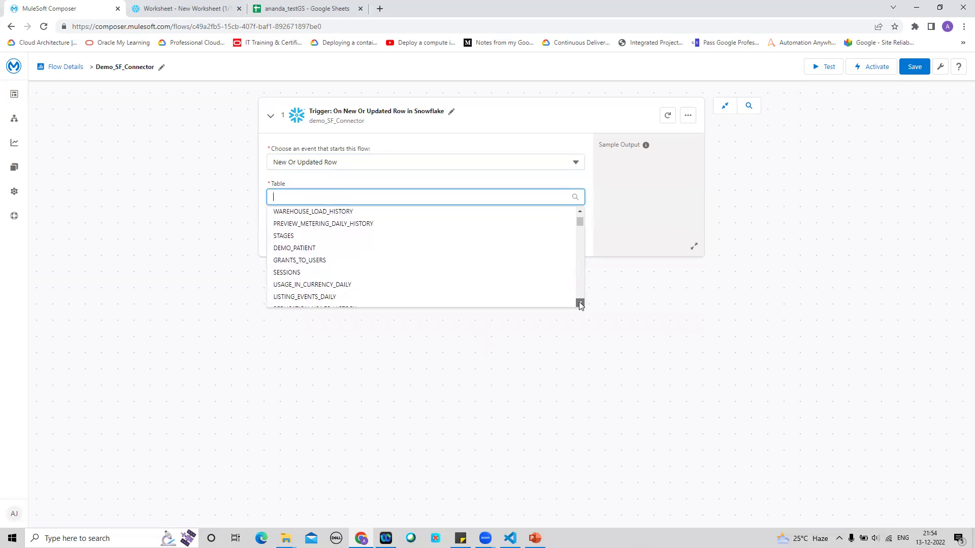
scroll(581, 305, "down", 6)
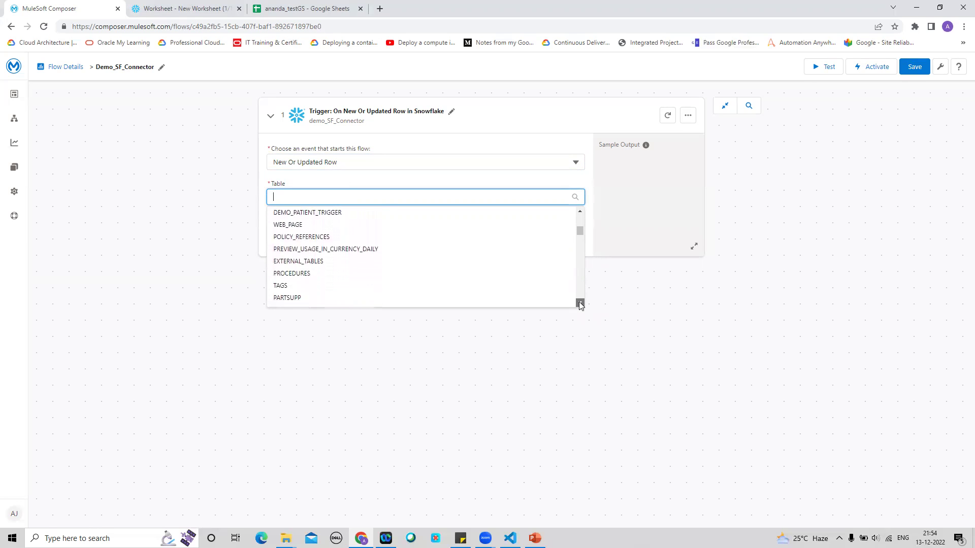
scroll(580, 305, "down", 6)
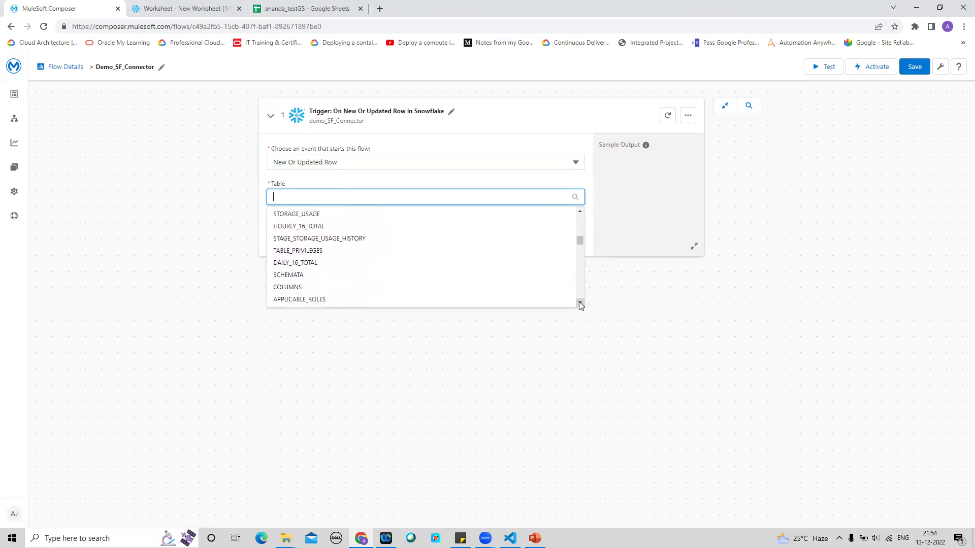
scroll(580, 304, "down", 5)
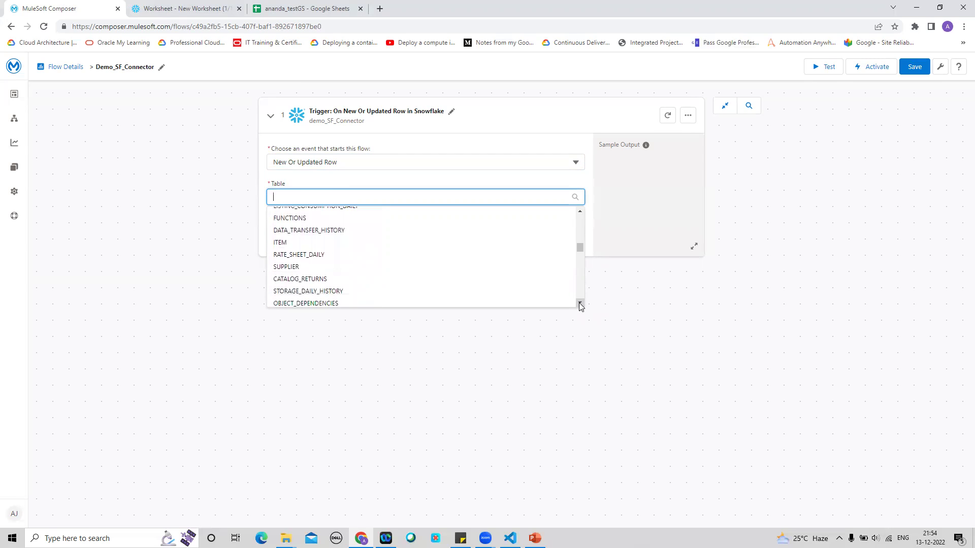
scroll(579, 305, "down", 8)
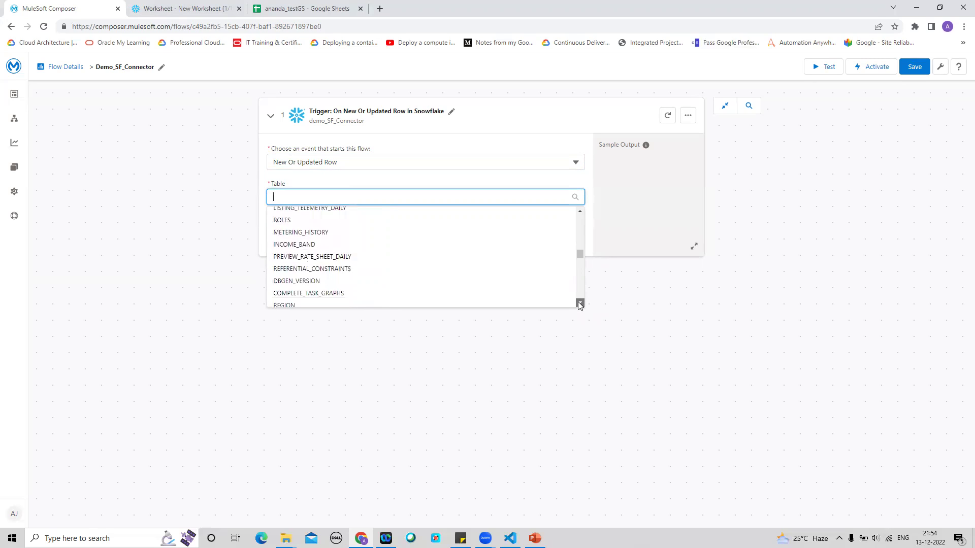
scroll(579, 303, "down", 8)
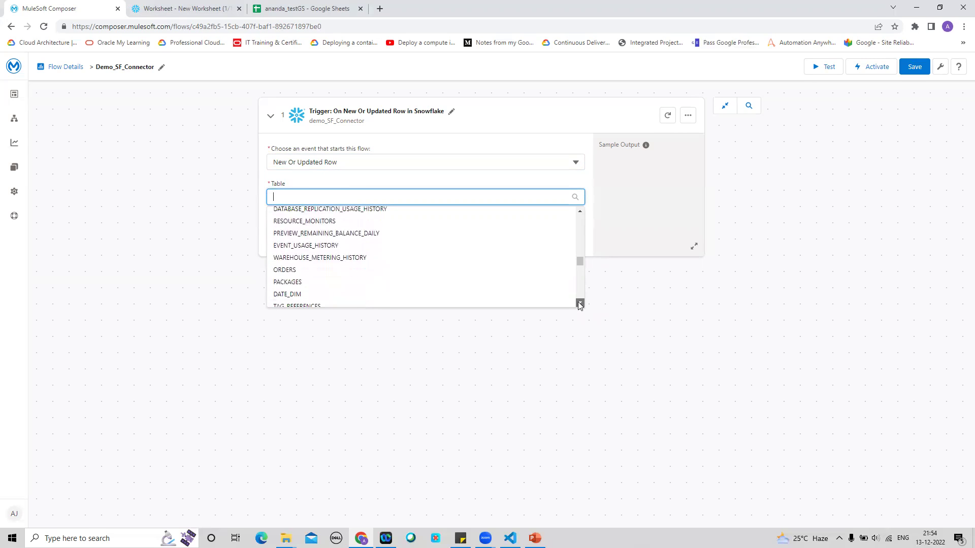
left_click_drag(578, 269, 577, 255)
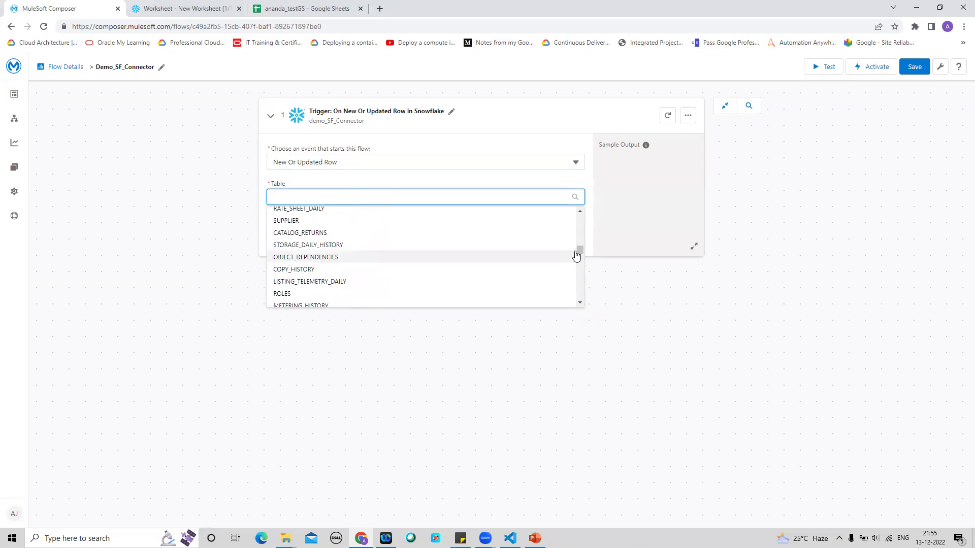
type("De")
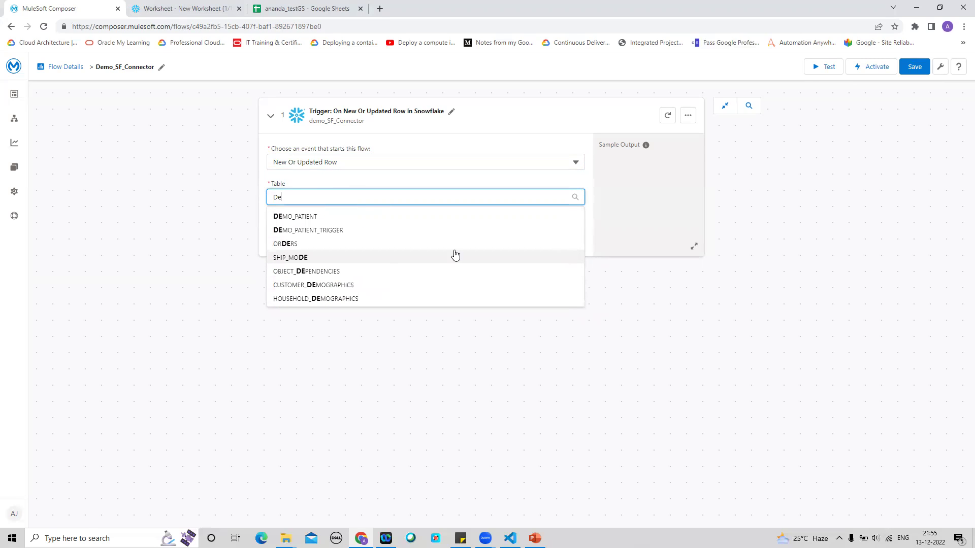
left_click(354, 231)
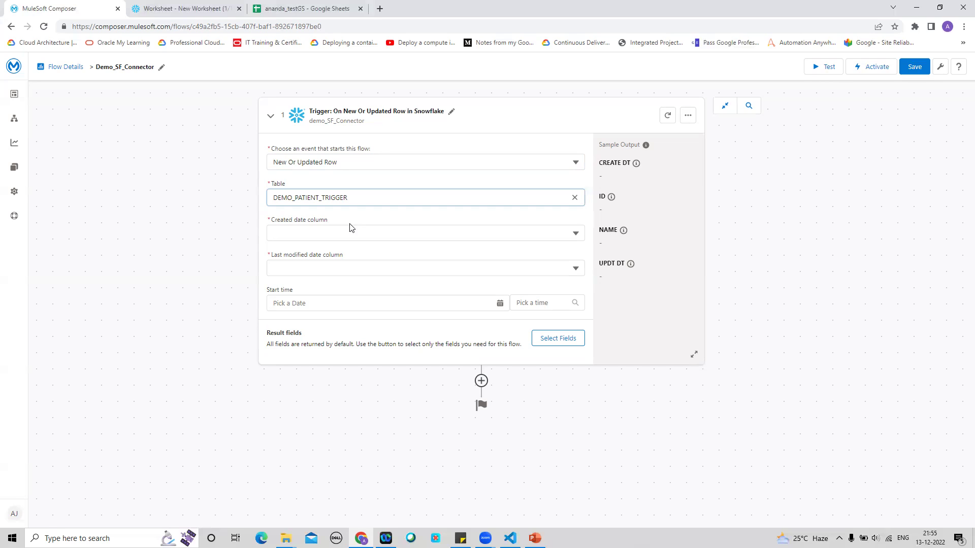
Step: Configure the trigger to fire on New Row in the DEMO_PATIENT_TRIGGER table, with CREATE_DT as the created date column
left_click(575, 162)
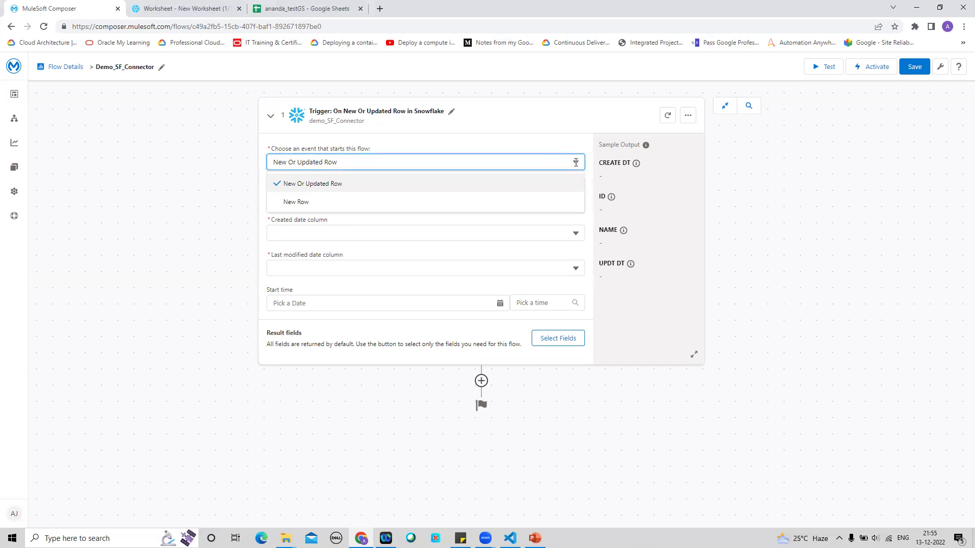
left_click(396, 201)
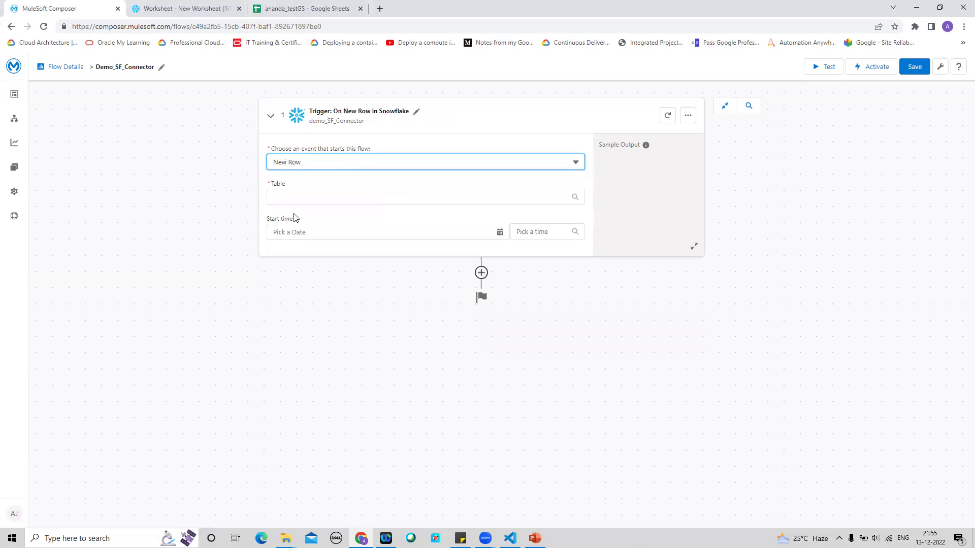
left_click(474, 195)
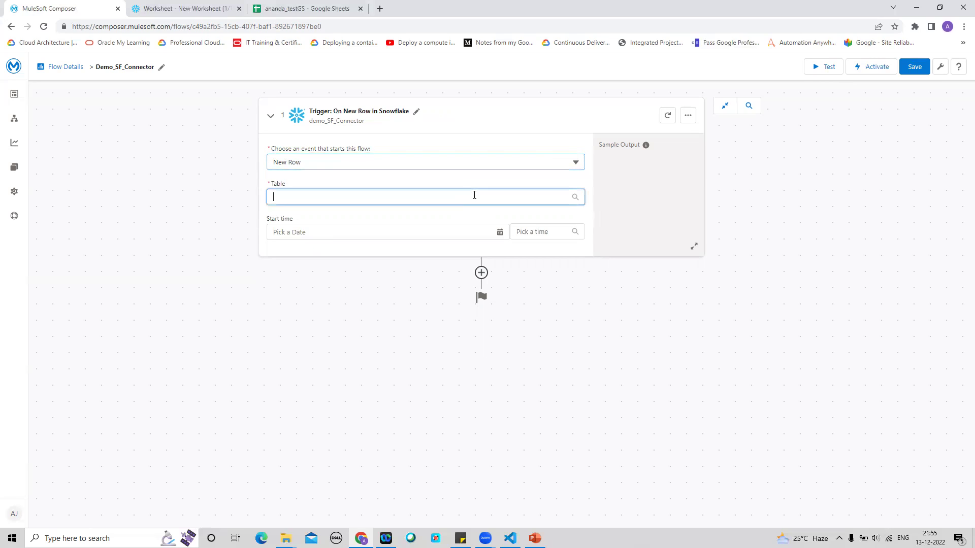
type("Demo")
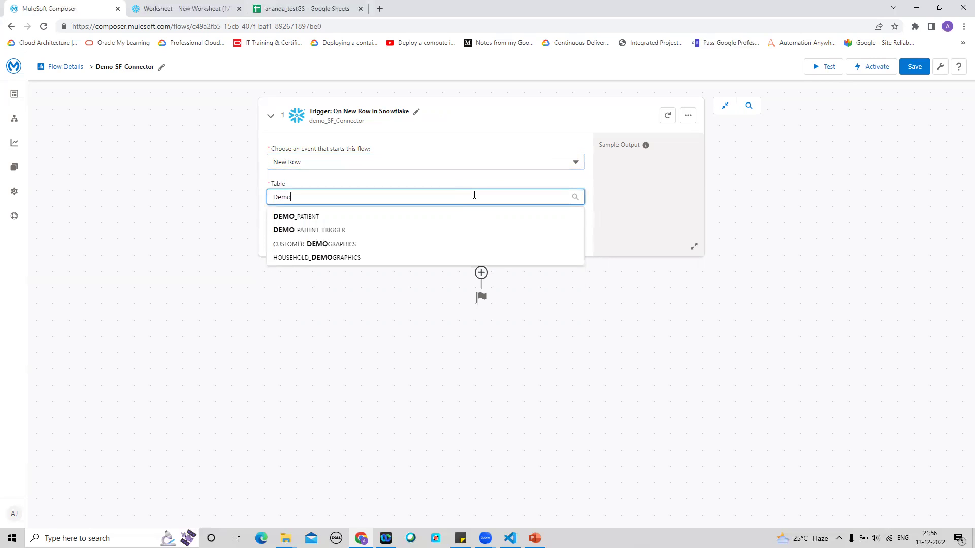
left_click(385, 235)
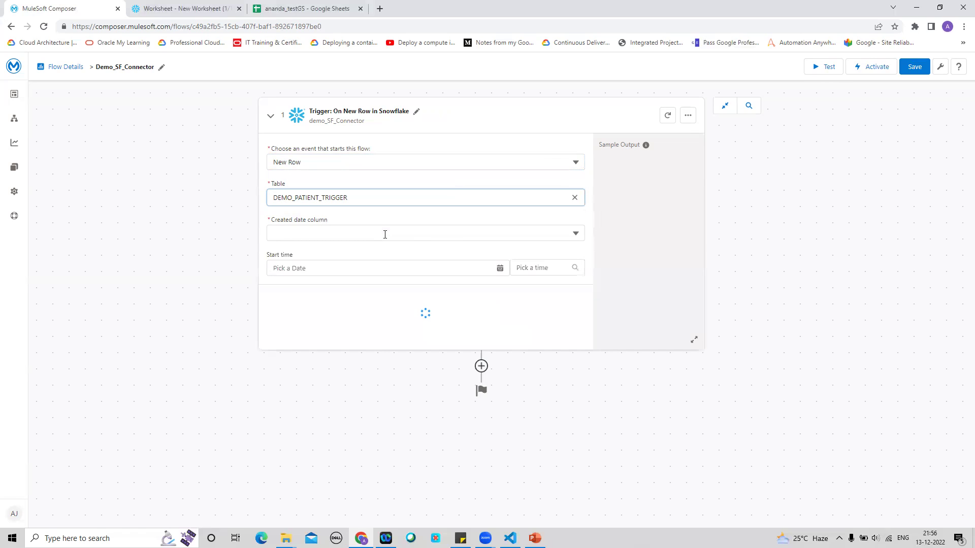
left_click(578, 232)
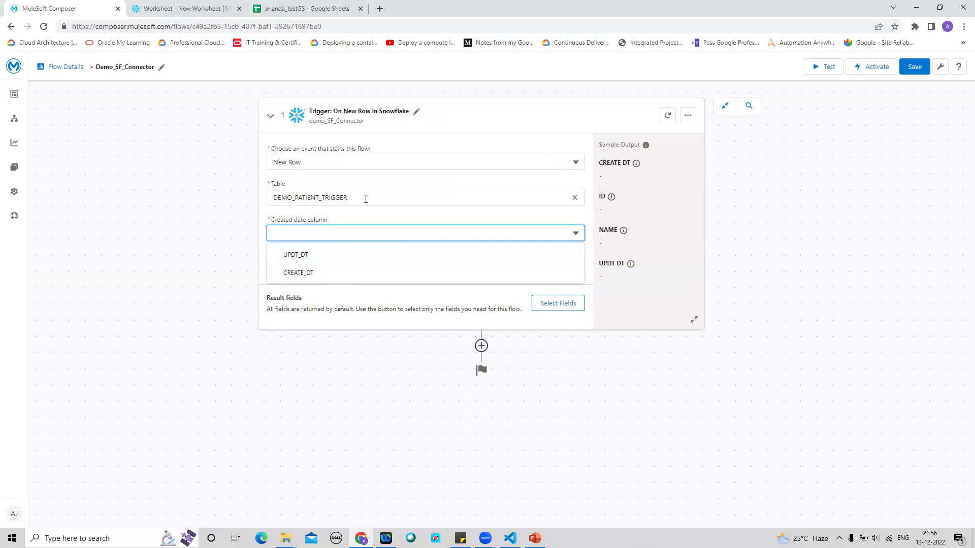
left_click(304, 274)
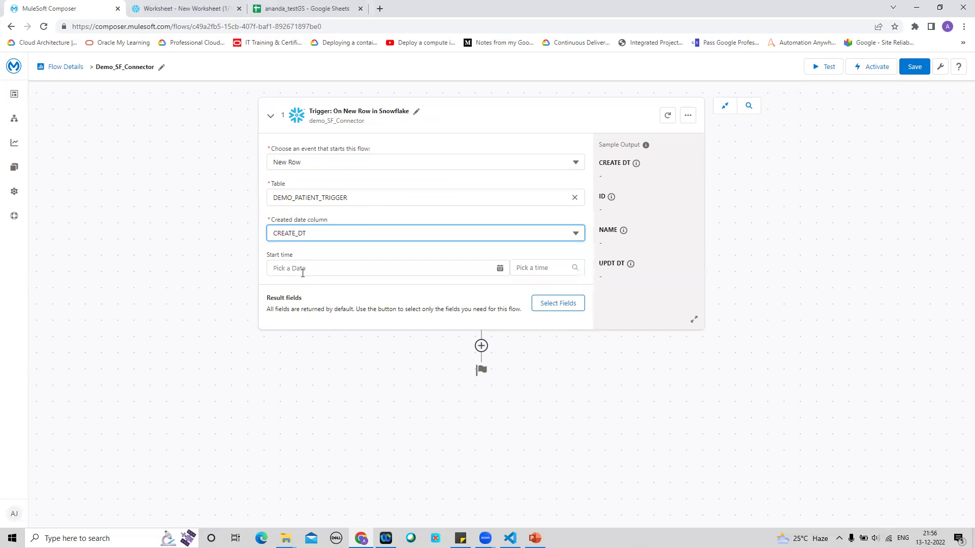
Step: Examine the column details of DEMO_PATIENT_TRIGGER in the Snowflake worksheet and compare them with the created date column options in MuleSoft Composer
left_click(169, 9)
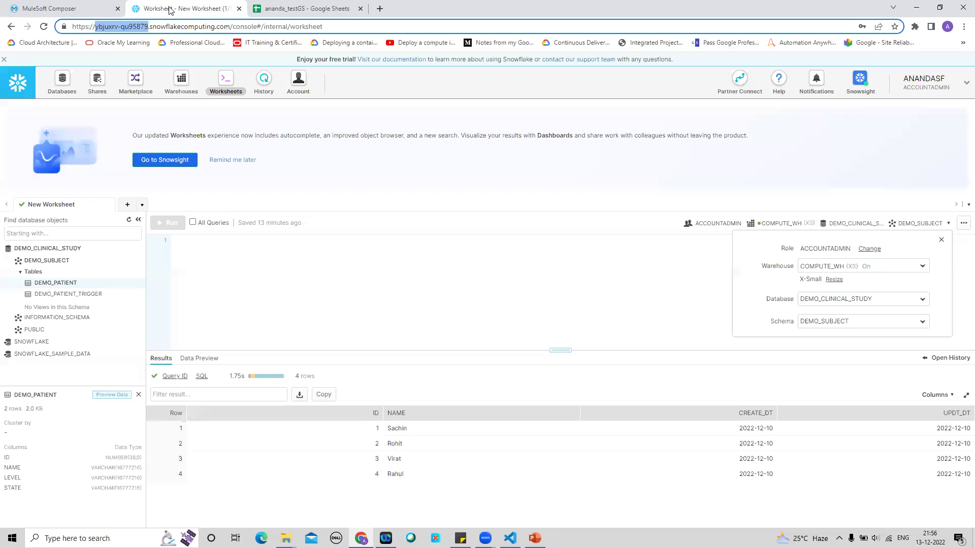
double_click(79, 294)
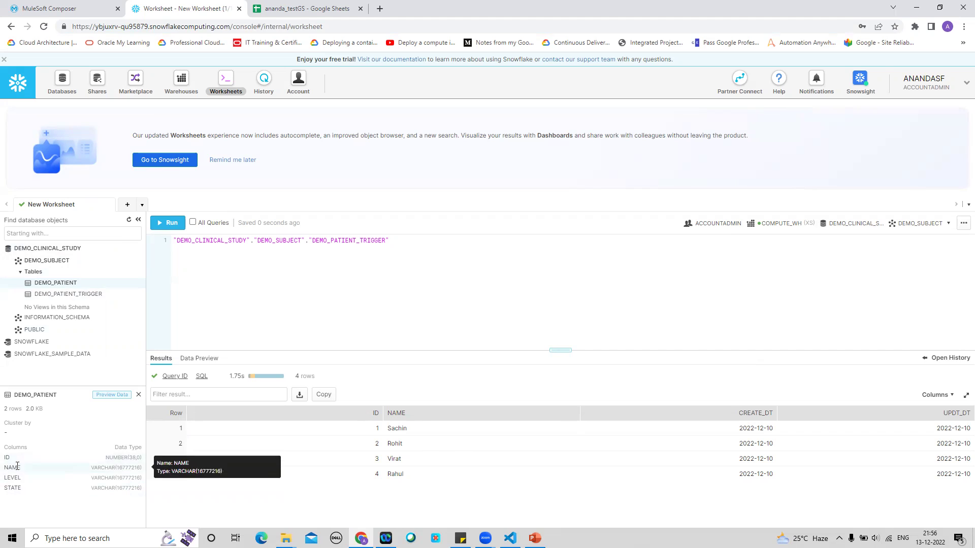
mouse_move(116, 296)
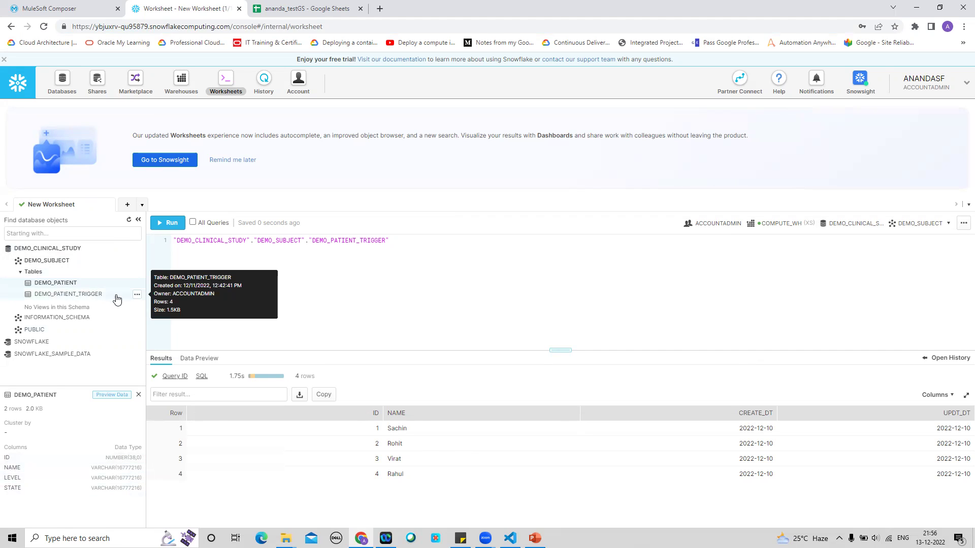
left_click(137, 295)
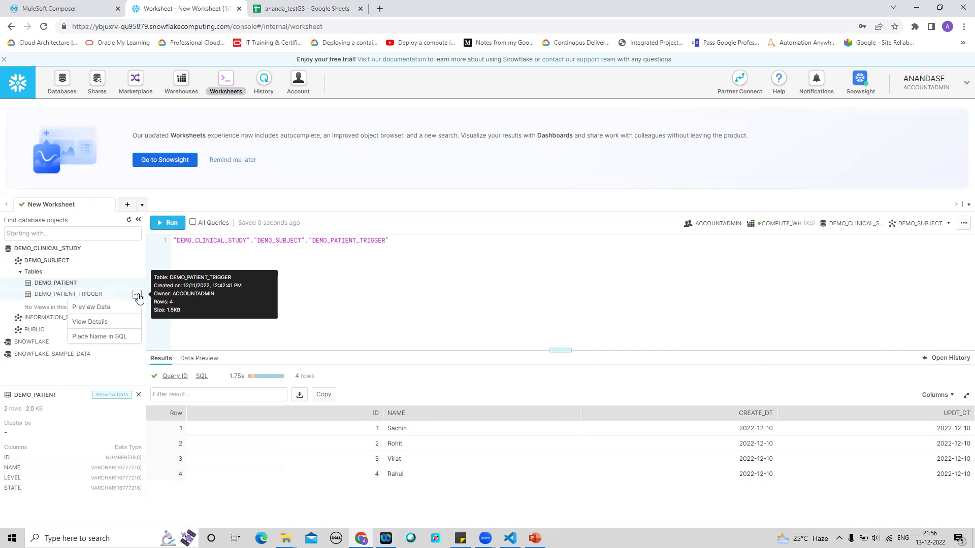
left_click(105, 310)
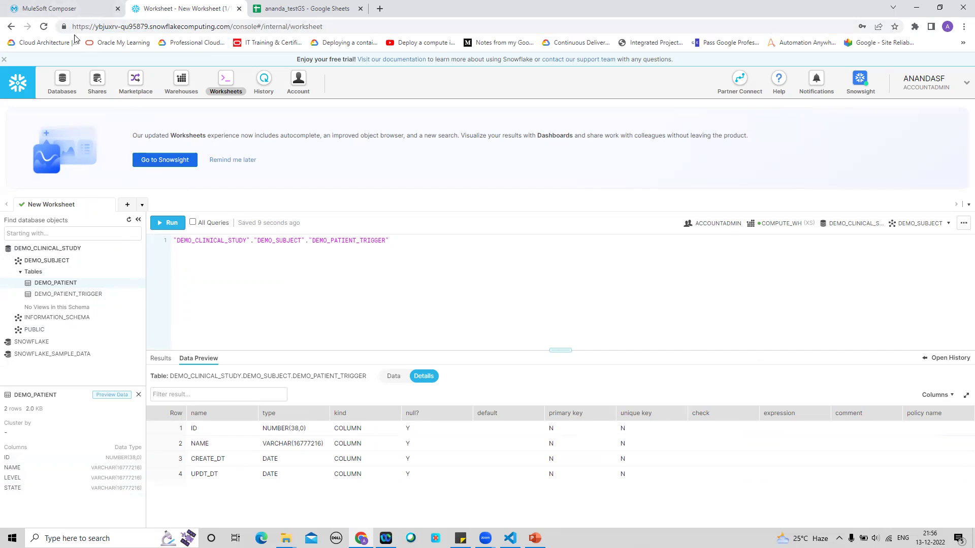
left_click(70, 8)
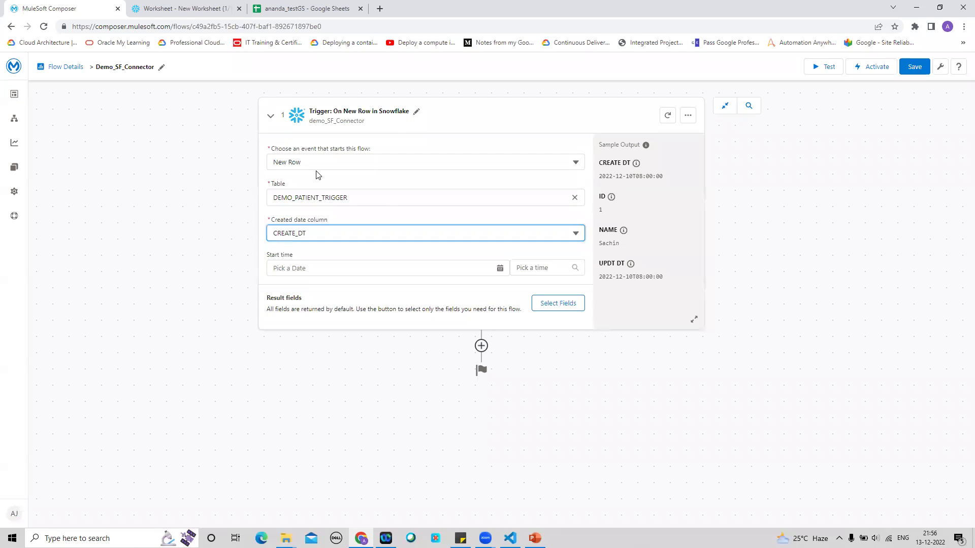
left_click(576, 234)
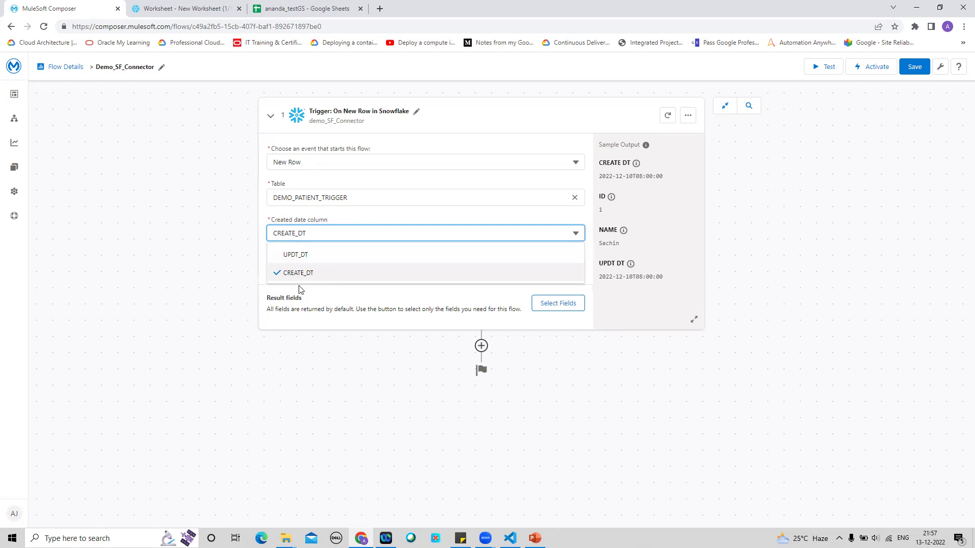
left_click(169, 252)
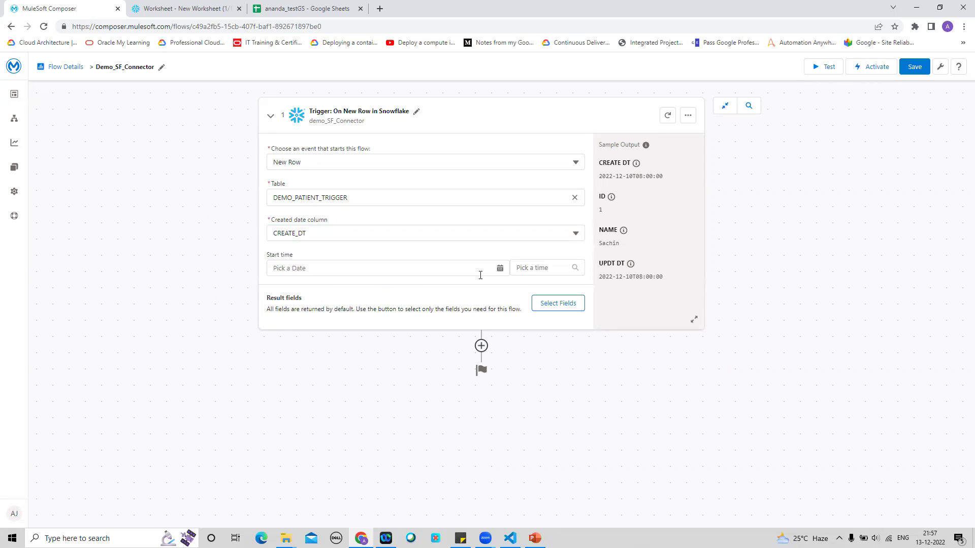
Step: Set the date of the trigger's start time to 2022-12-09
left_click(501, 269)
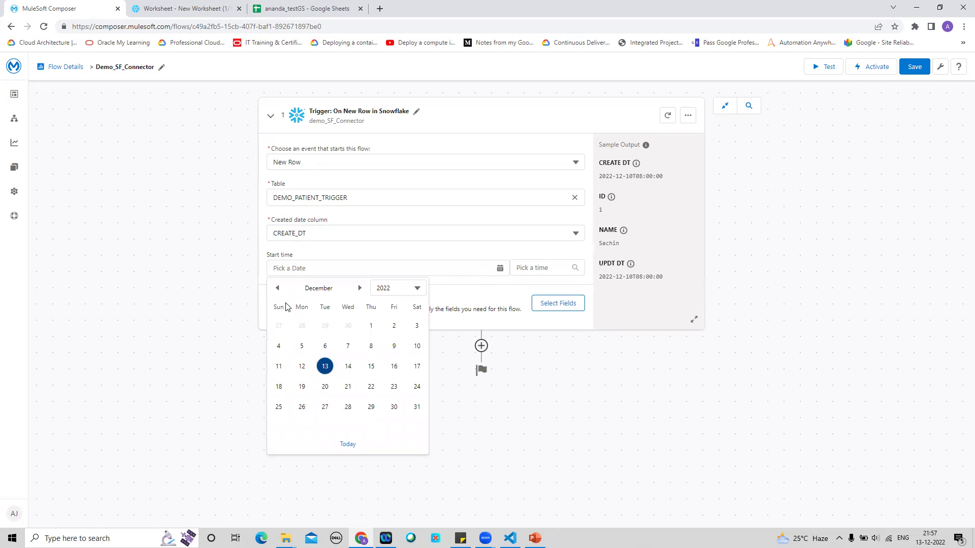
left_click(394, 346)
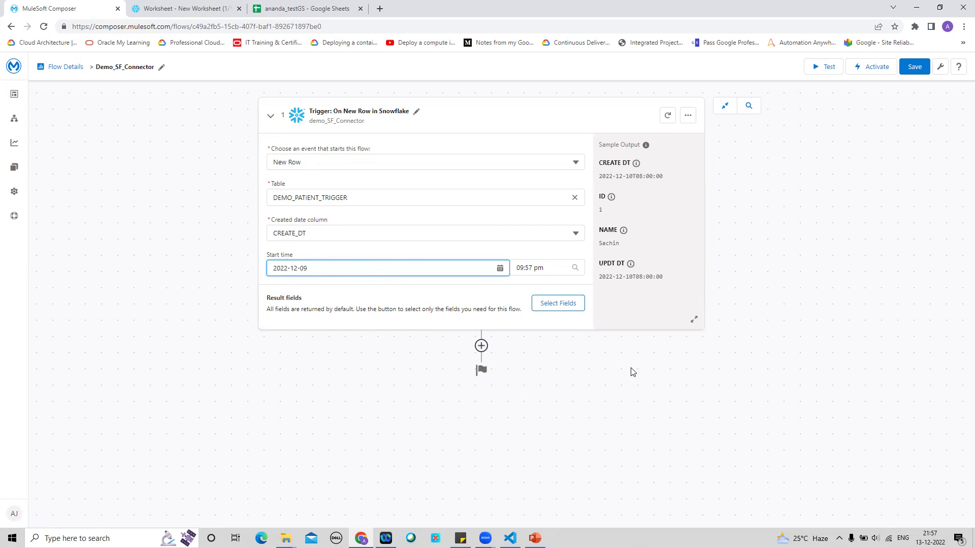
Step: Limit the trigger's result fields to ID and NAME and apply the selection
left_click(567, 307)
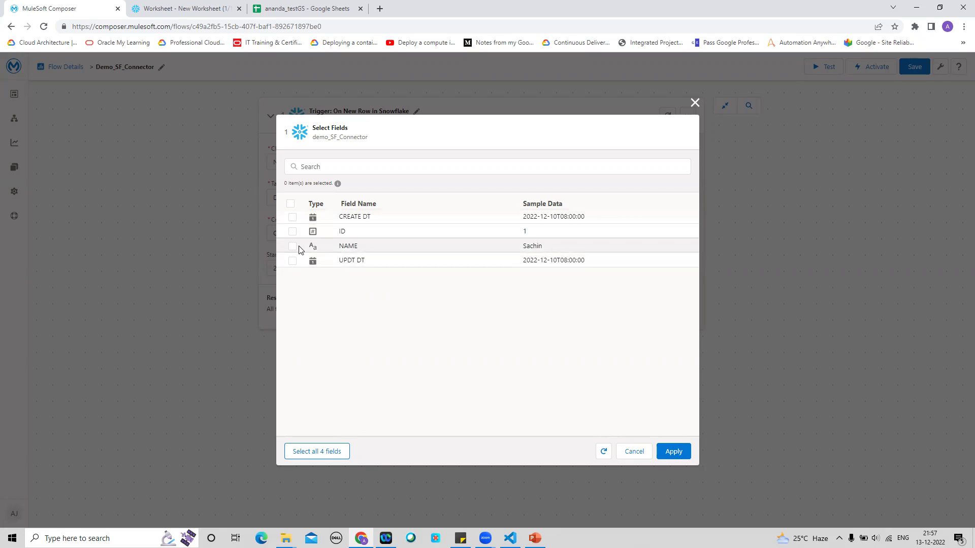
left_click(293, 233)
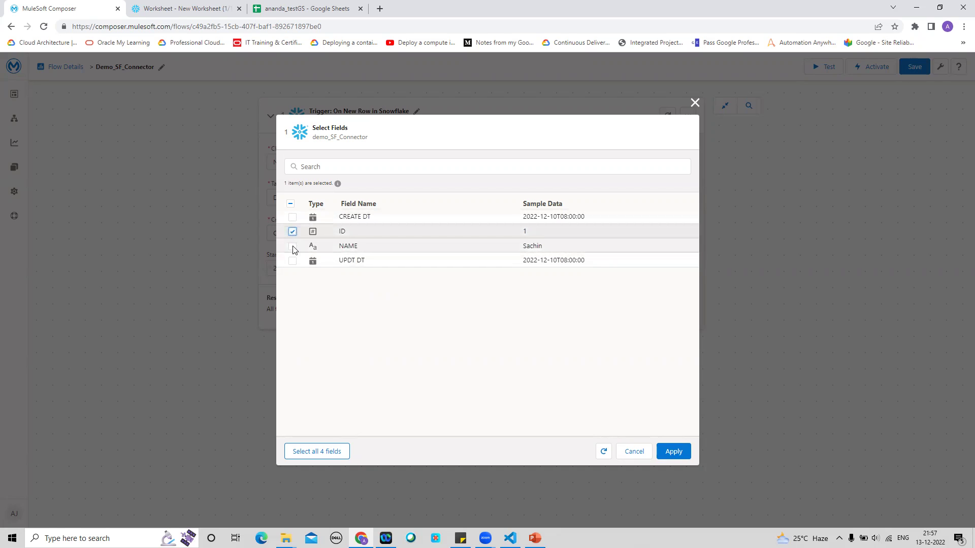
left_click(292, 247)
left_click(673, 452)
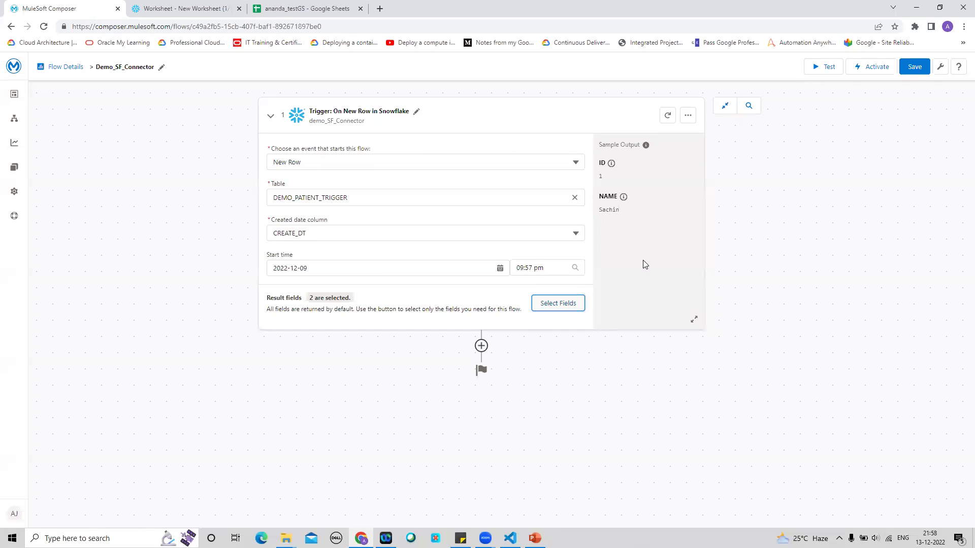
Step: Start adding a system action directly after the trigger
left_click(481, 345)
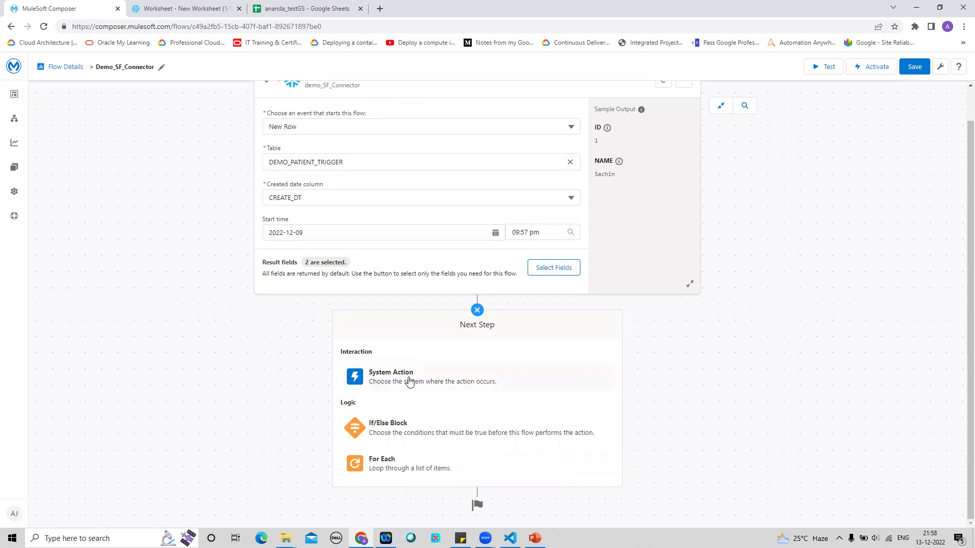
left_click(394, 378)
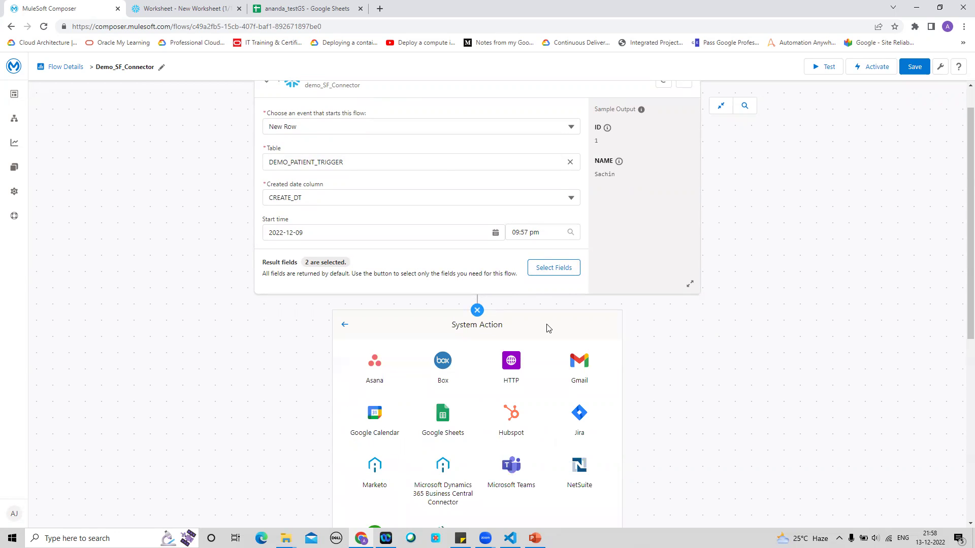
Step: In the Snowflake worksheet, complete the statement as Select * From "DEMO_CLINICAL_STUDY"."DEMO_SUBJECT"."DEMO_PATIENT_TRIGGER" and run it
left_click(175, 11)
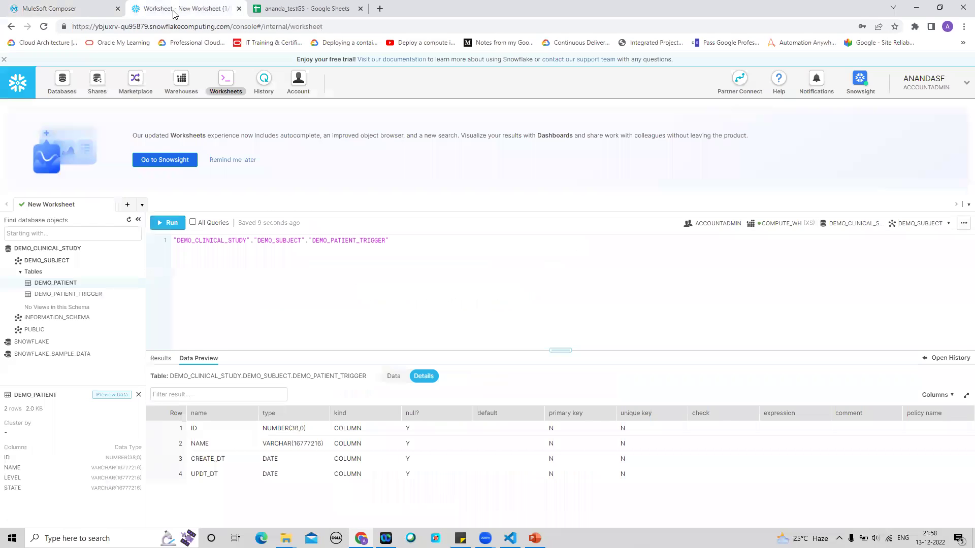
left_click_drag(398, 242, 287, 241)
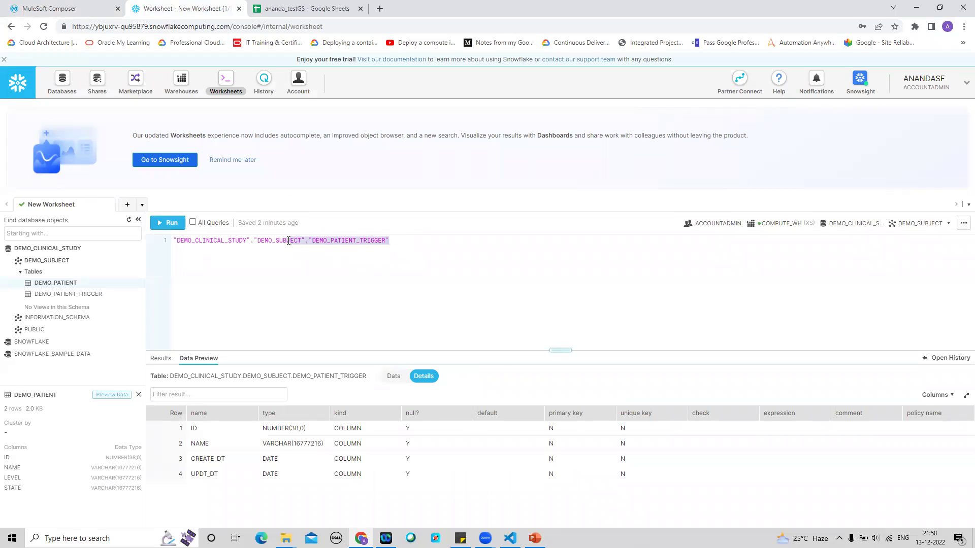
left_click(173, 240)
type("Sele")
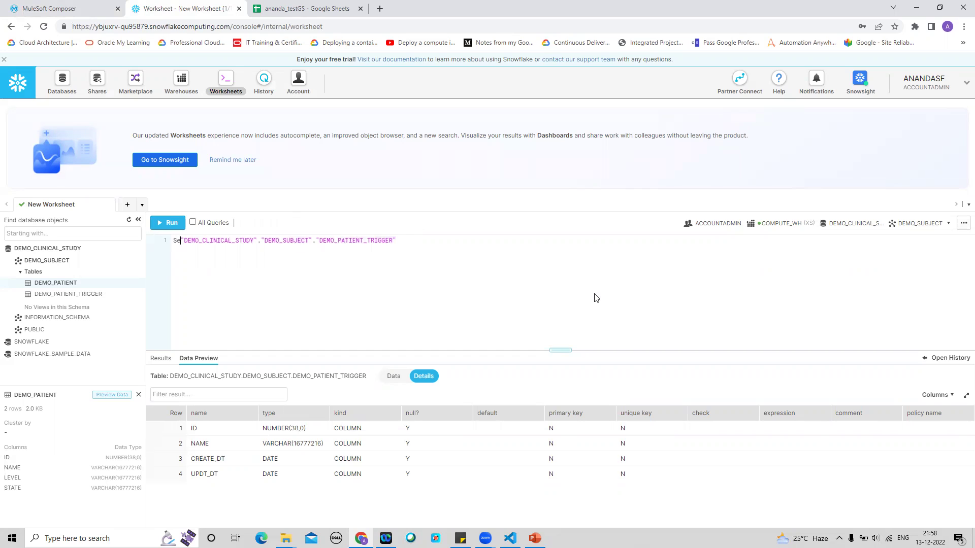
type("ct ")
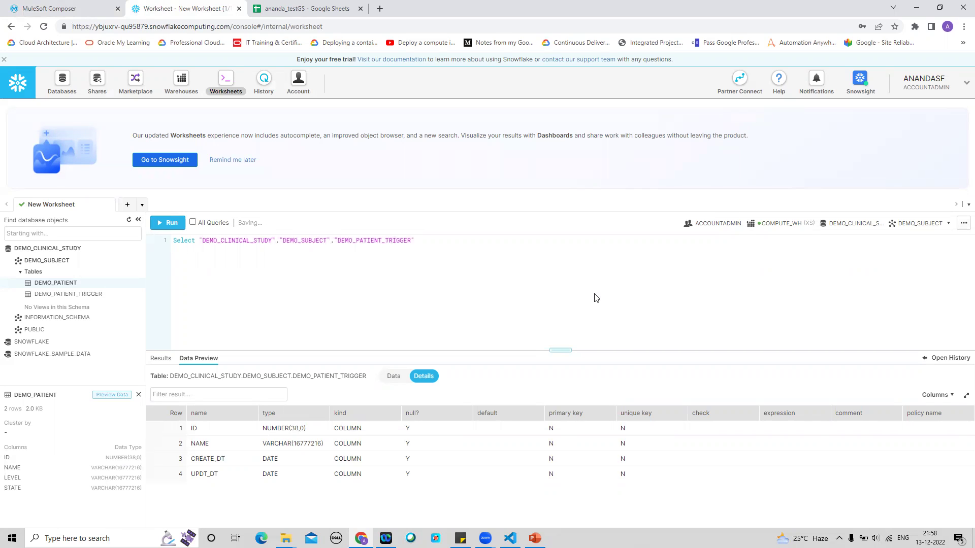
type("* Fr")
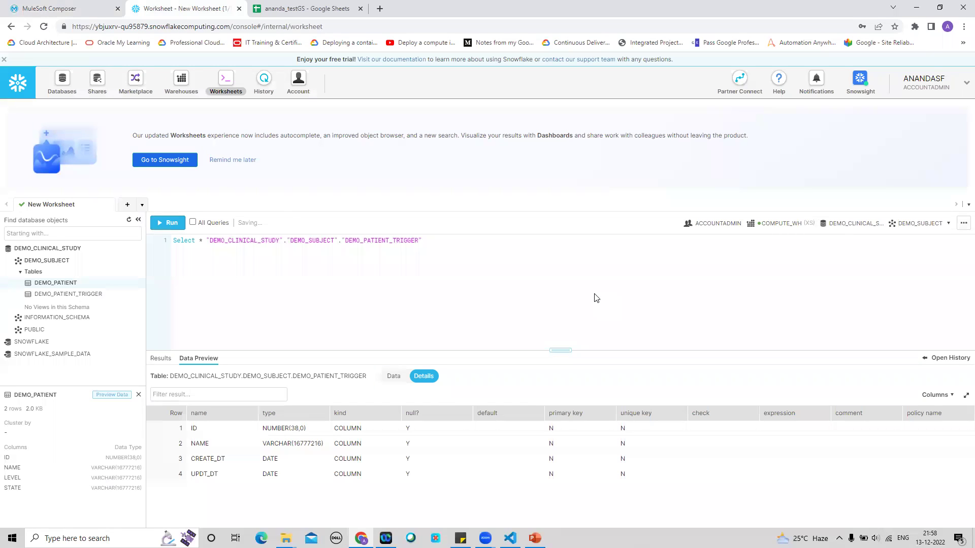
type("pom")
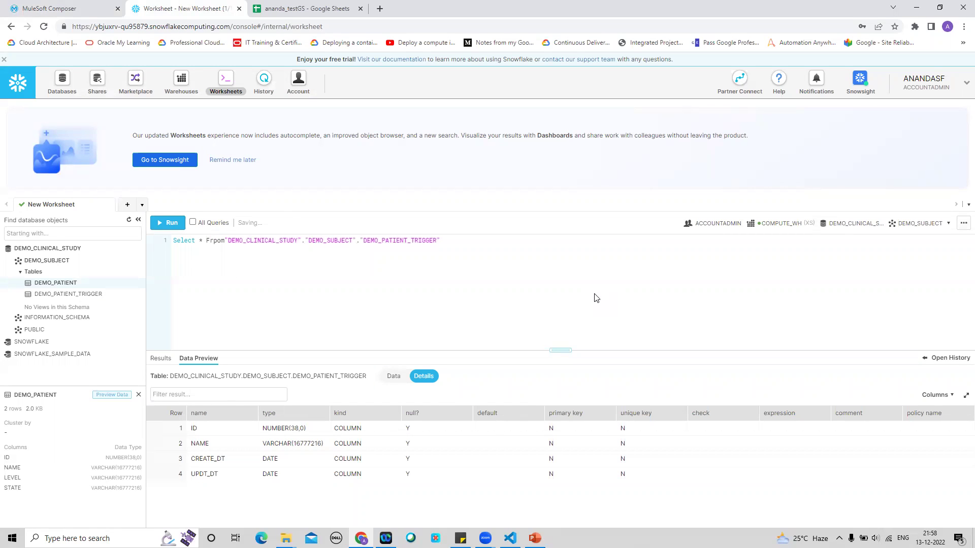
key("BackSpace")
key("BackSpace")
key("BackSpace")
type("om")
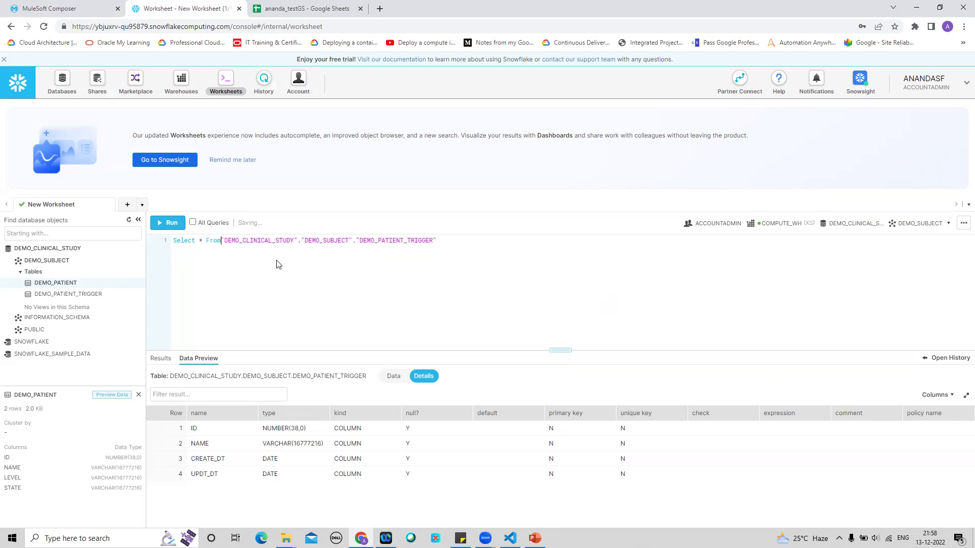
left_click(166, 223)
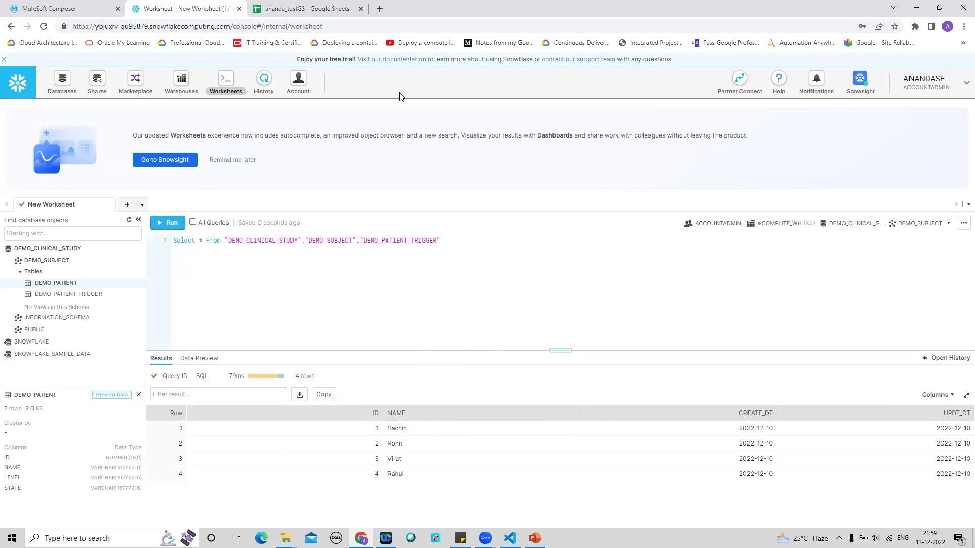
Step: Compare the trigger's start time and created date column in MuleSoft Composer with the rows queried in the Snowflake worksheet
left_click(69, 8)
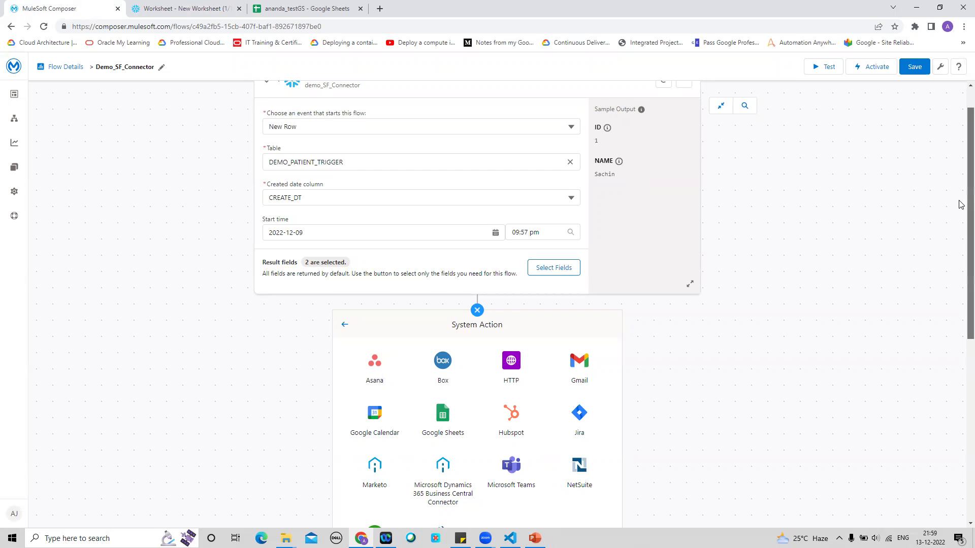
scroll(960, 224, "down", 2)
scroll(960, 248, "down", 2)
scroll(959, 299, "up", 5)
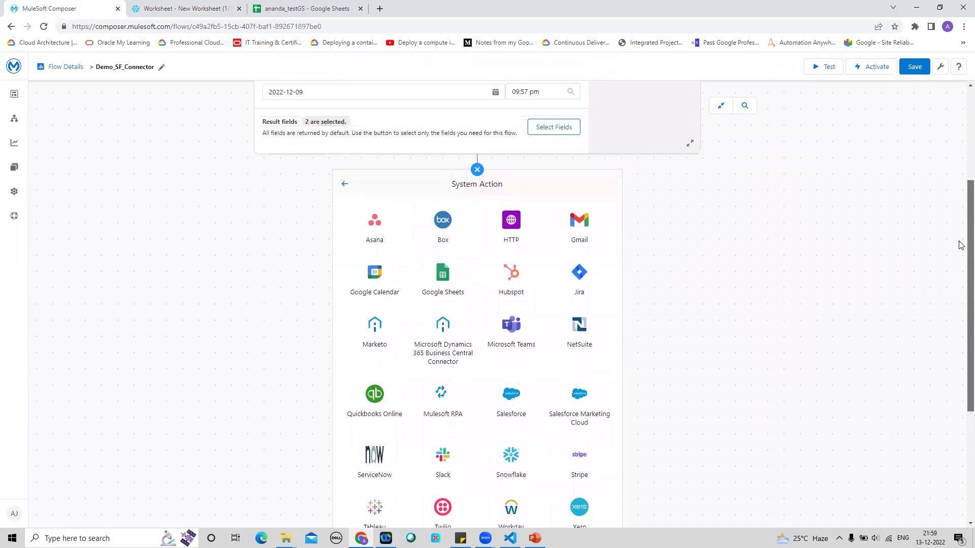
scroll(960, 186, "up", 1)
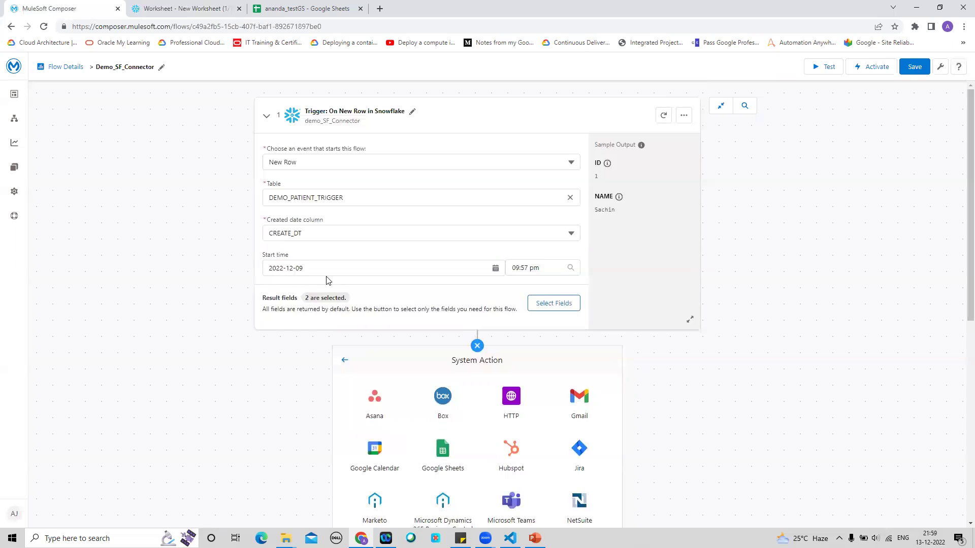
left_click(168, 9)
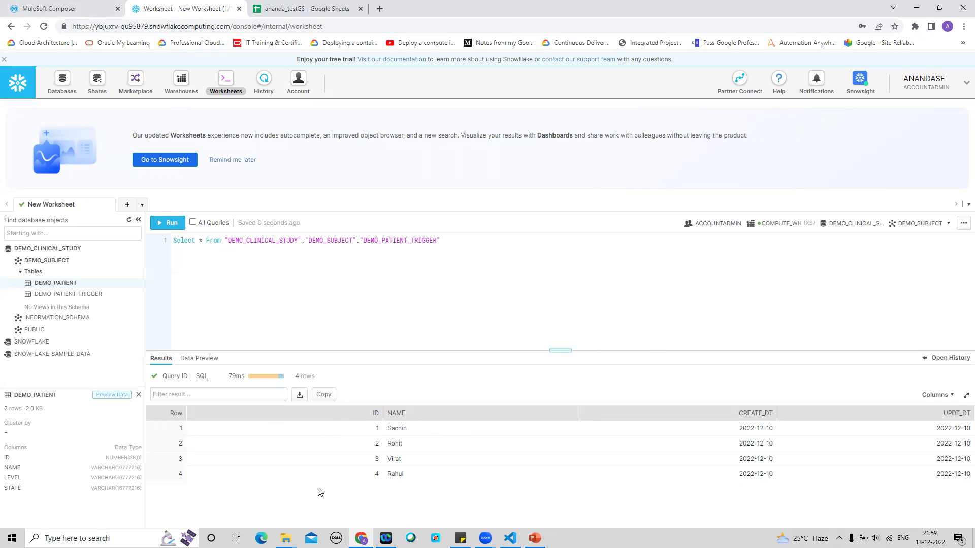
left_click(65, 8)
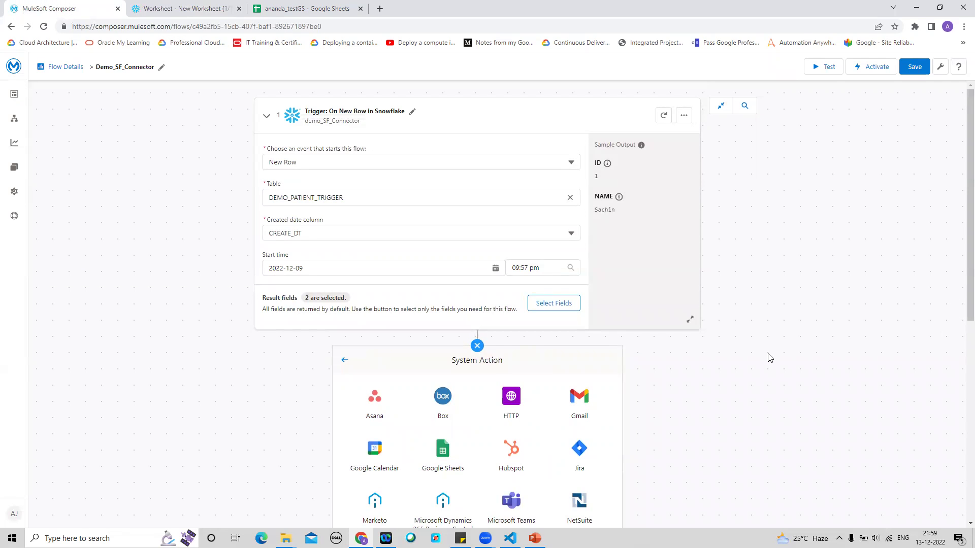
Step: Dismiss the system action chooser and add a For Each block after the trigger instead
left_click(477, 347)
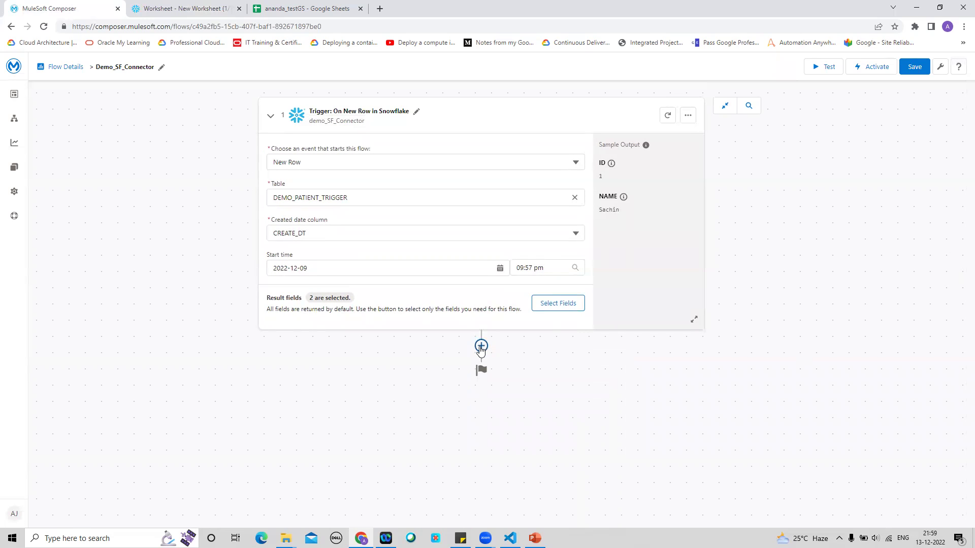
left_click(480, 348)
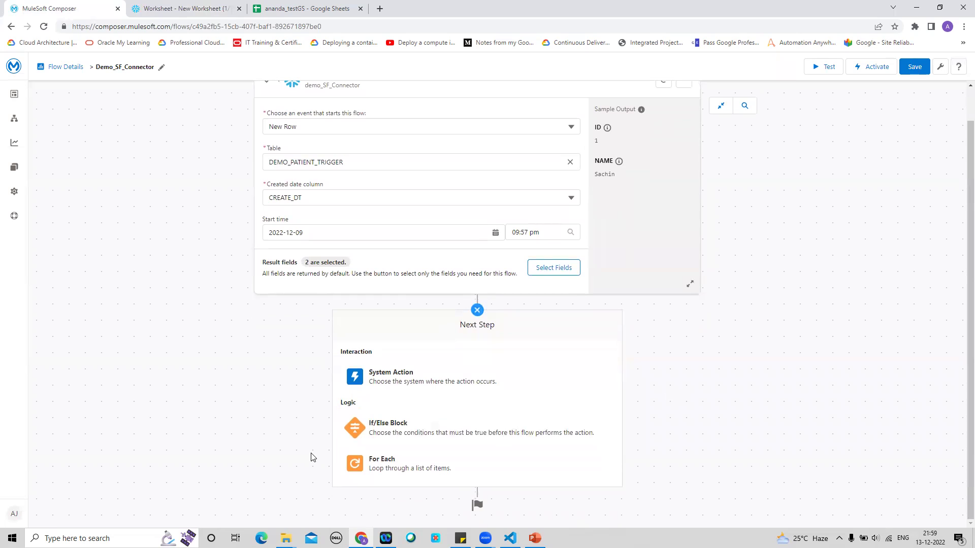
left_click(387, 470)
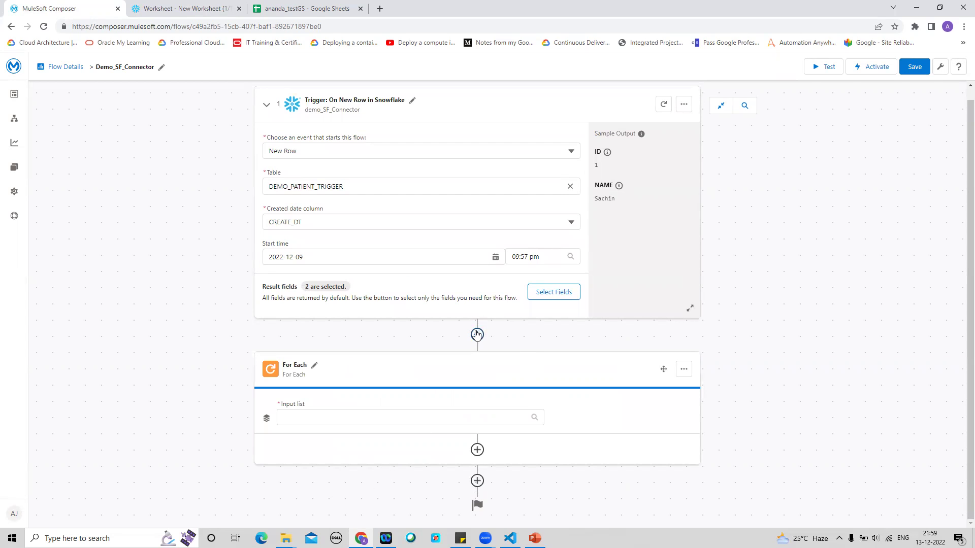
Step: Insert a Snowflake system action between the trigger and the For Each block, using the demo_SF_Connector connection and the Select action
left_click(477, 334)
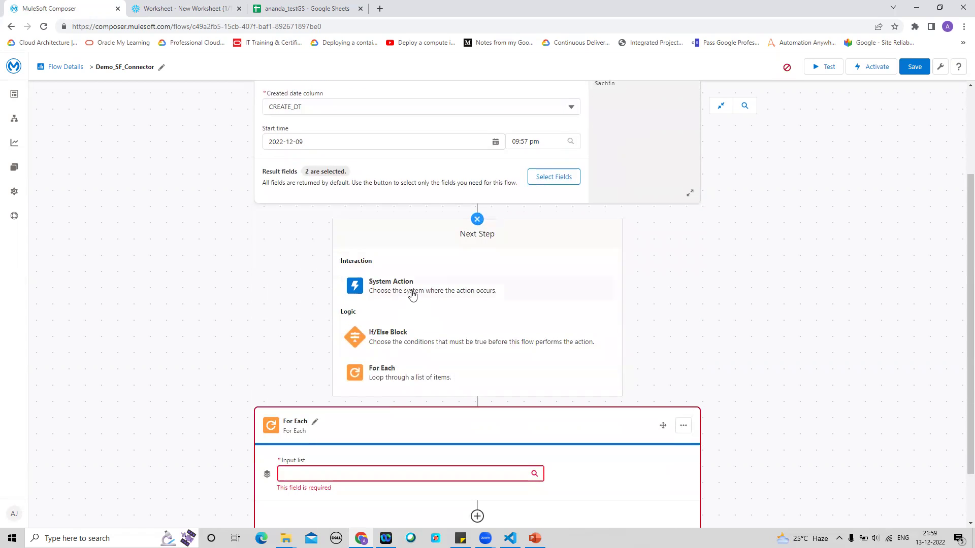
left_click(412, 294)
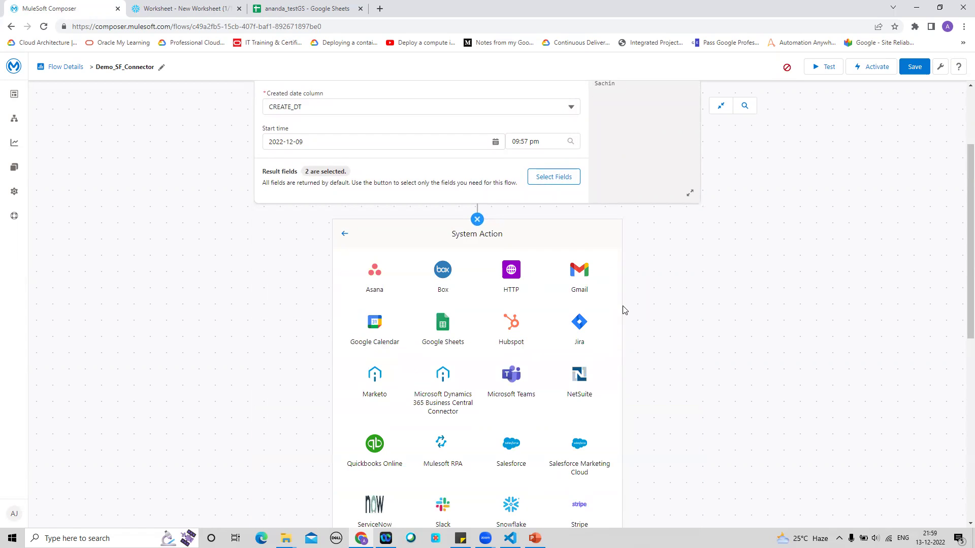
left_click(507, 504)
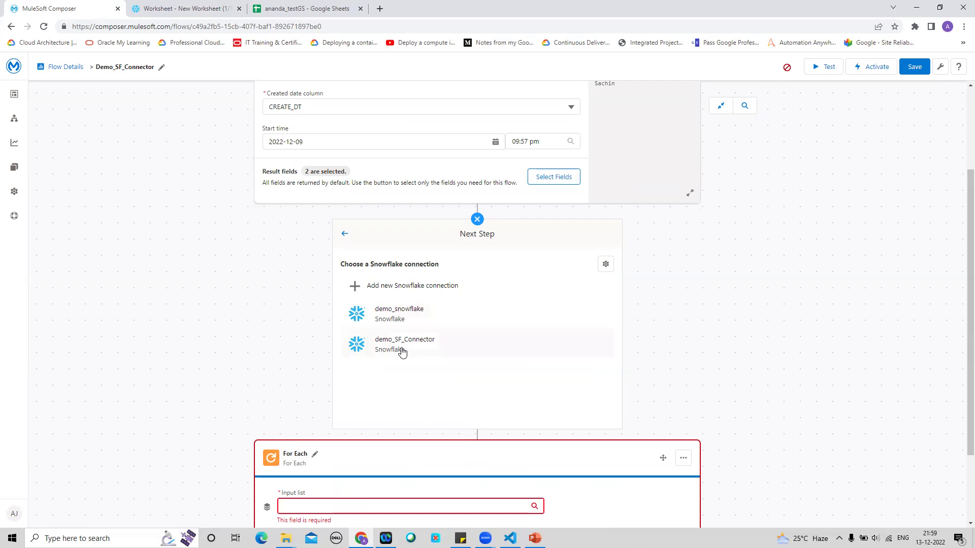
left_click(402, 350)
left_click(571, 302)
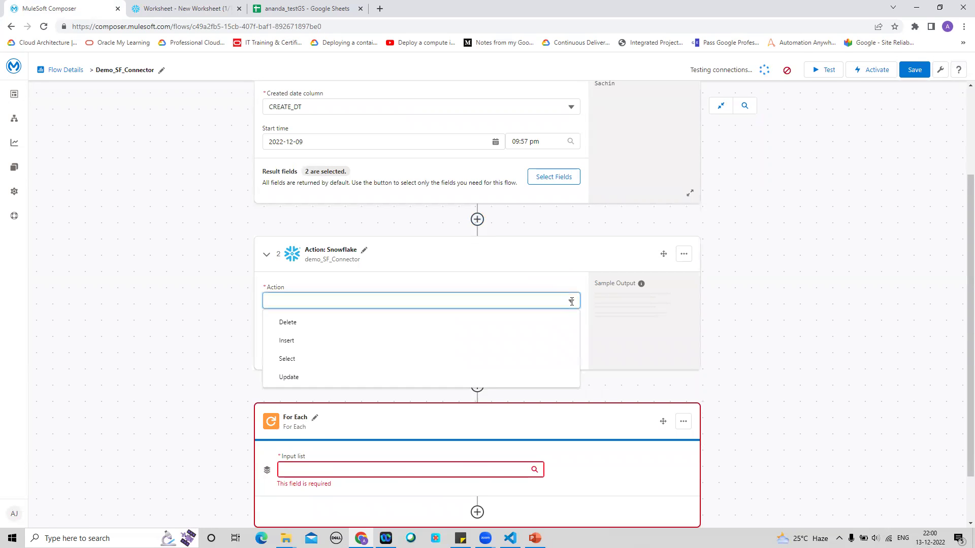
left_click(306, 361)
Step: Copy the Select query from the Snowflake worksheet into the SQL string of the Snowflake Select action in MuleSoft Composer
left_click(297, 351)
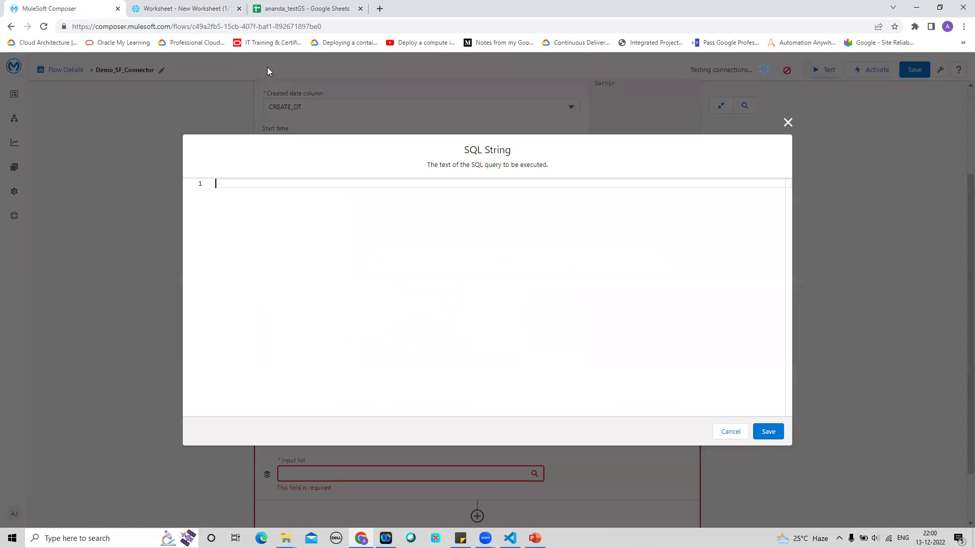
left_click(188, 14)
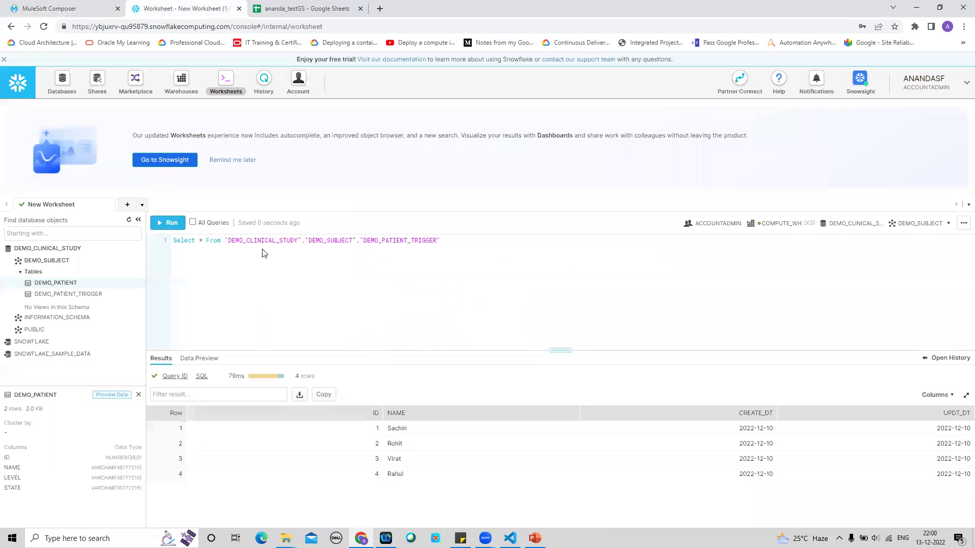
left_click_drag(456, 242, 172, 243)
key("ctrl+c")
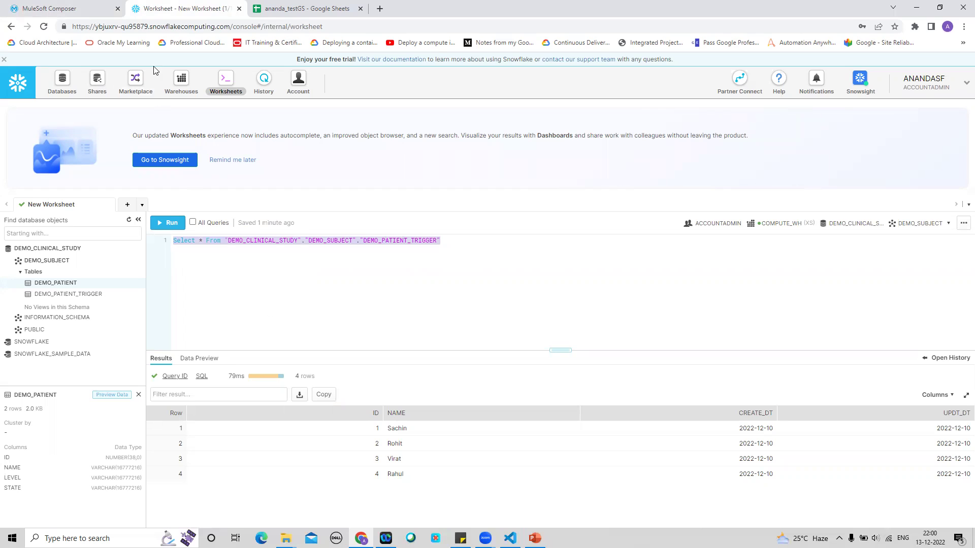
left_click(77, 9)
key("ctrl+v")
Step: Replace the asterisk in the SQL string with count(1) and save the query
double_click(243, 183)
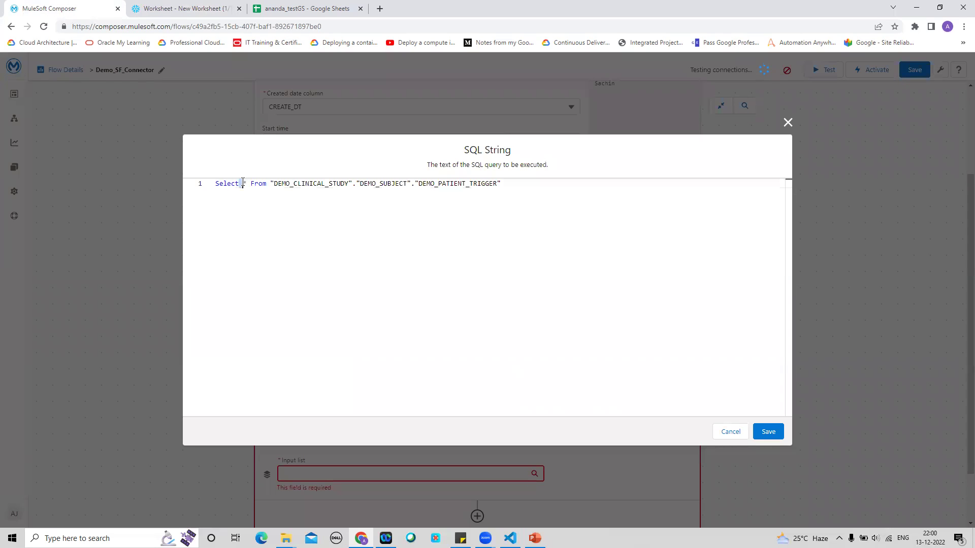
left_click(246, 183)
key("BackSpace")
type("count(1)")
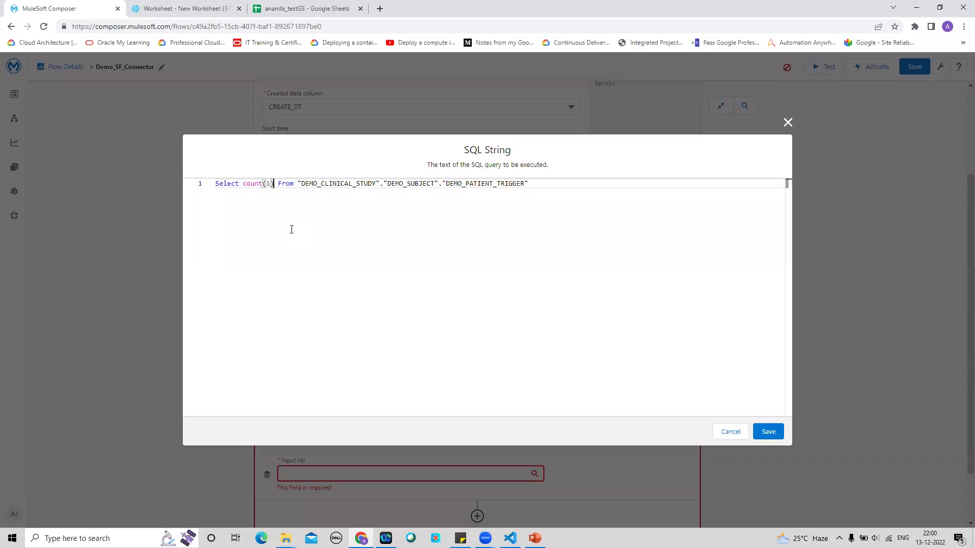
key("End")
left_click(769, 432)
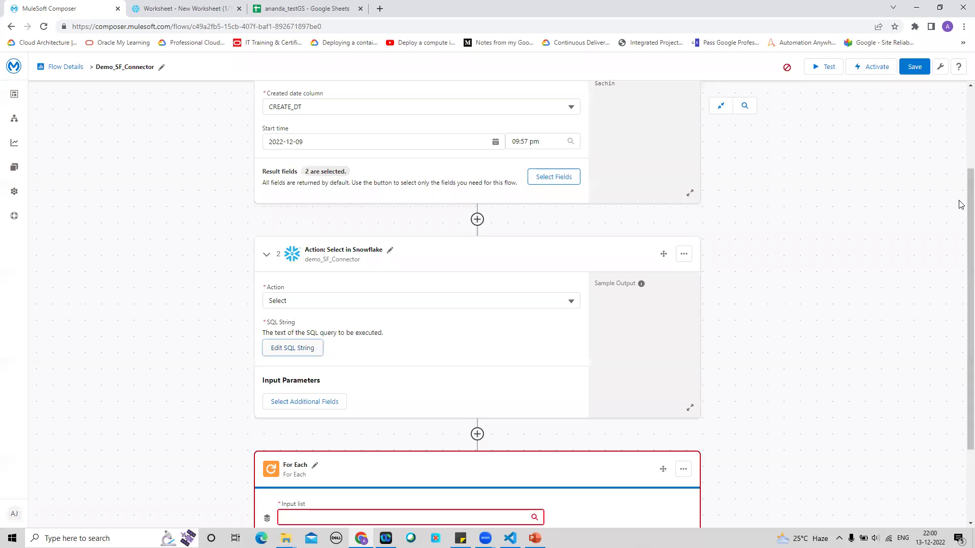
Step: Set the For Each block's input list to List of Object from the Select in Snowflake action
scroll(961, 206, "down", 3)
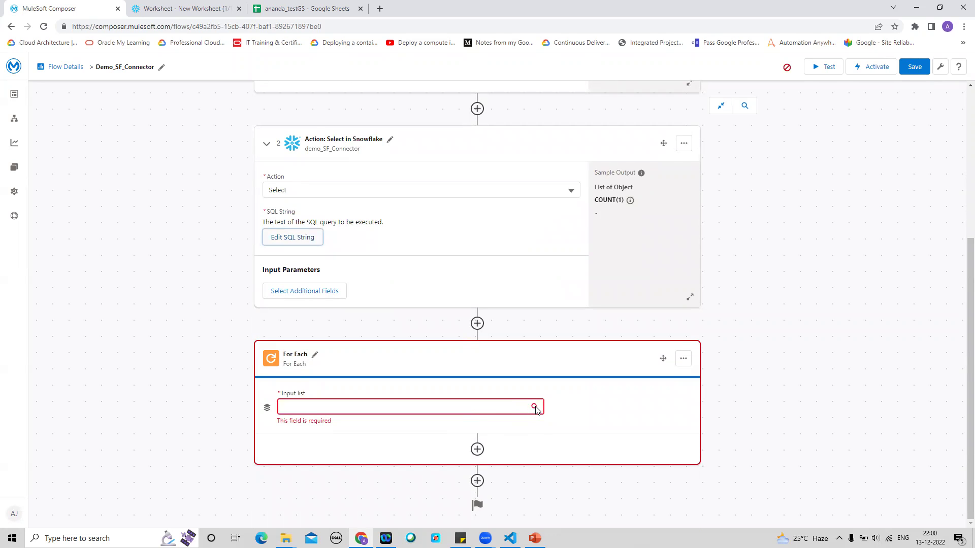
left_click(505, 409)
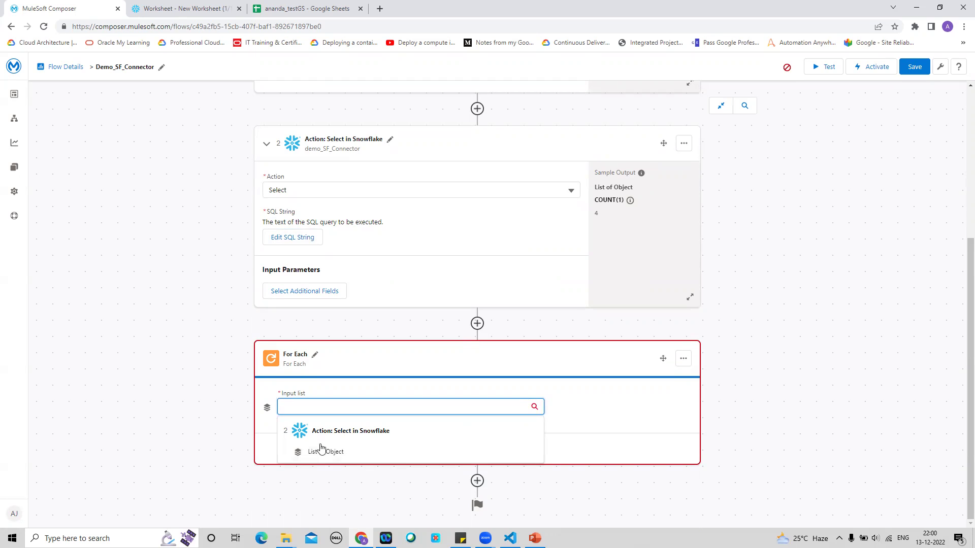
left_click(321, 453)
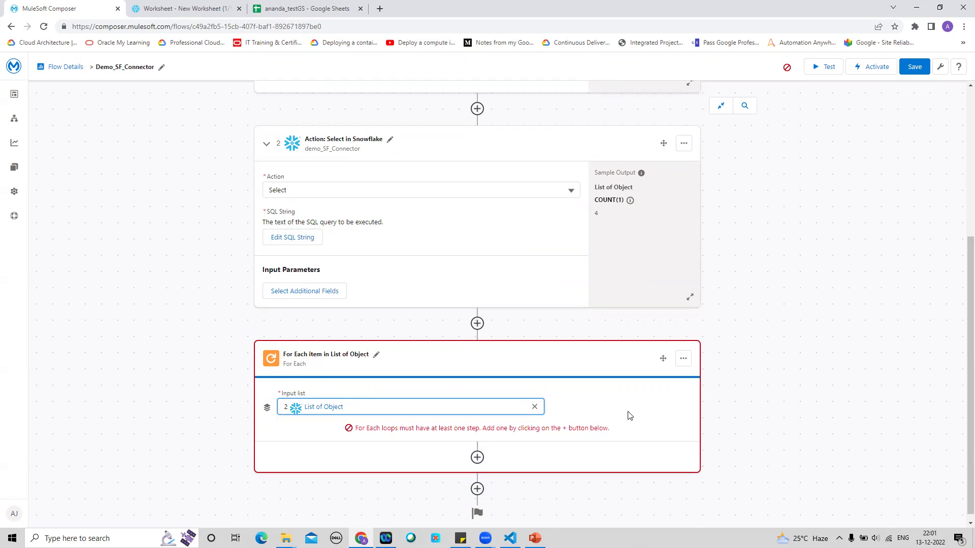
scroll(959, 355, "down", 1)
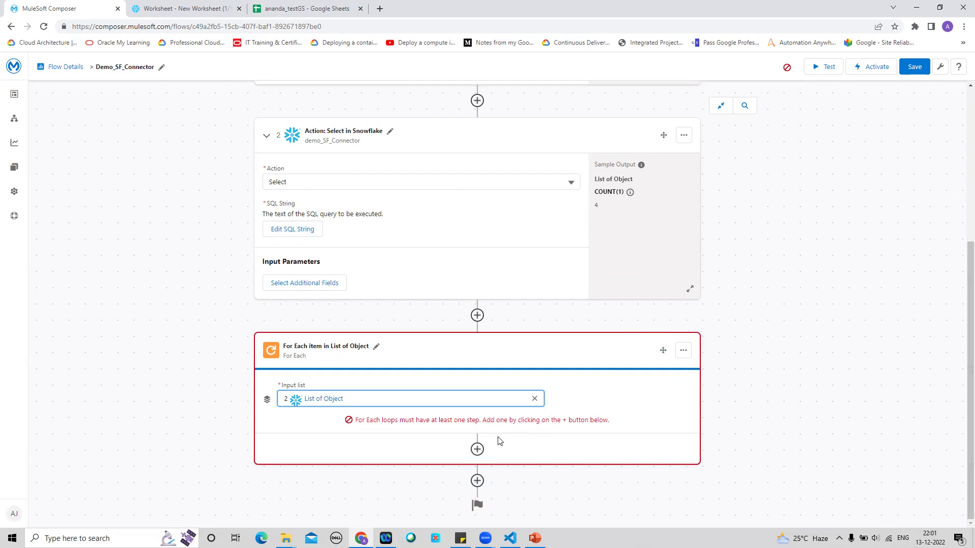
Step: Add a Google Sheets system action inside the For Each block, using the ananda_testGS connection
left_click(477, 450)
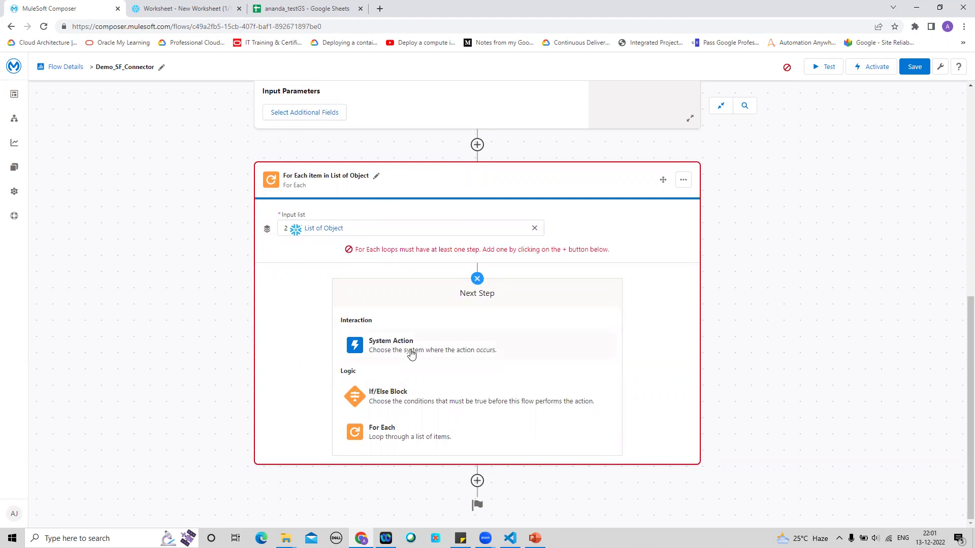
left_click(412, 354)
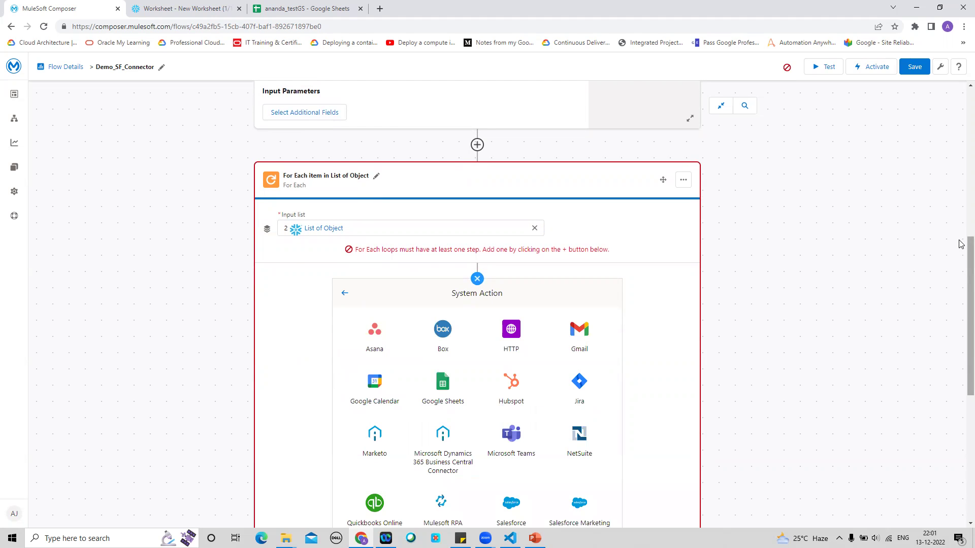
left_click_drag(961, 246, 961, 275)
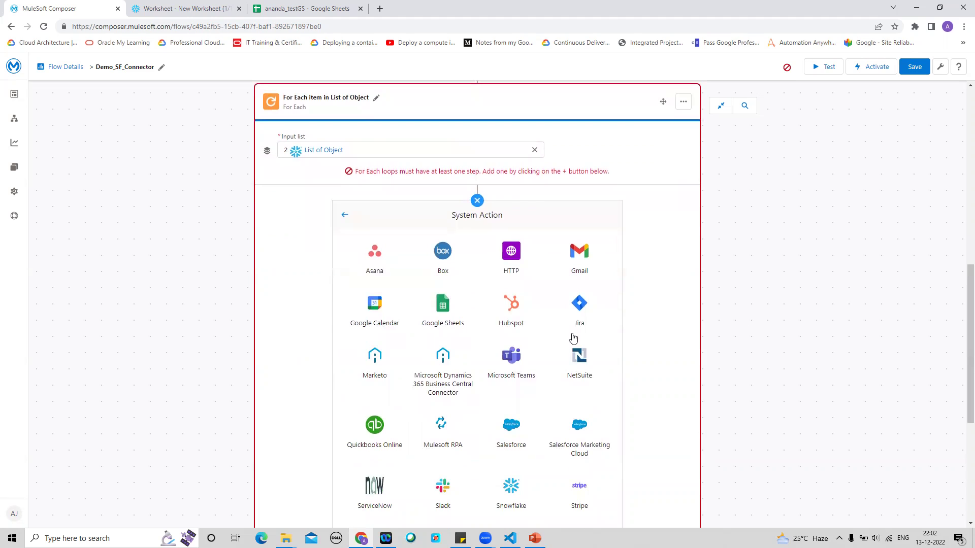
left_click(443, 307)
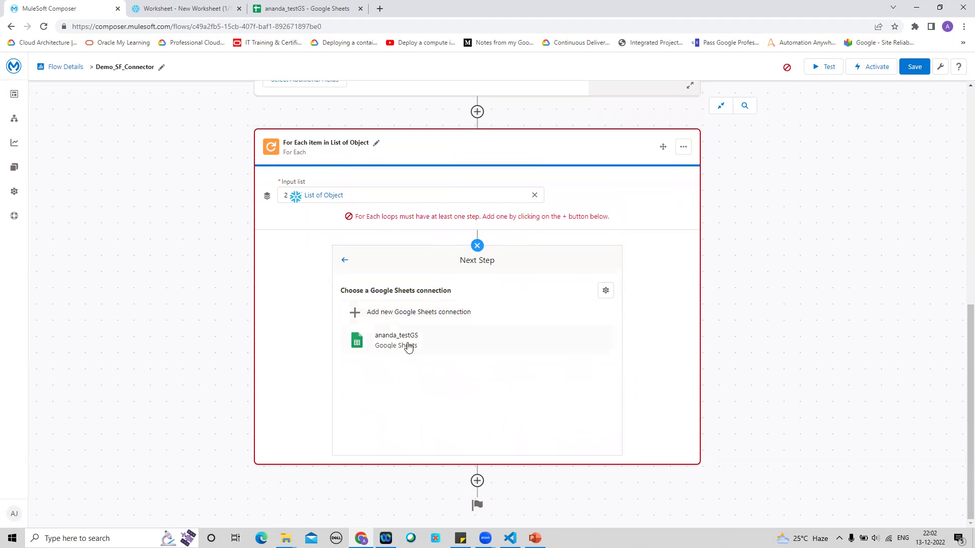
left_click(406, 344)
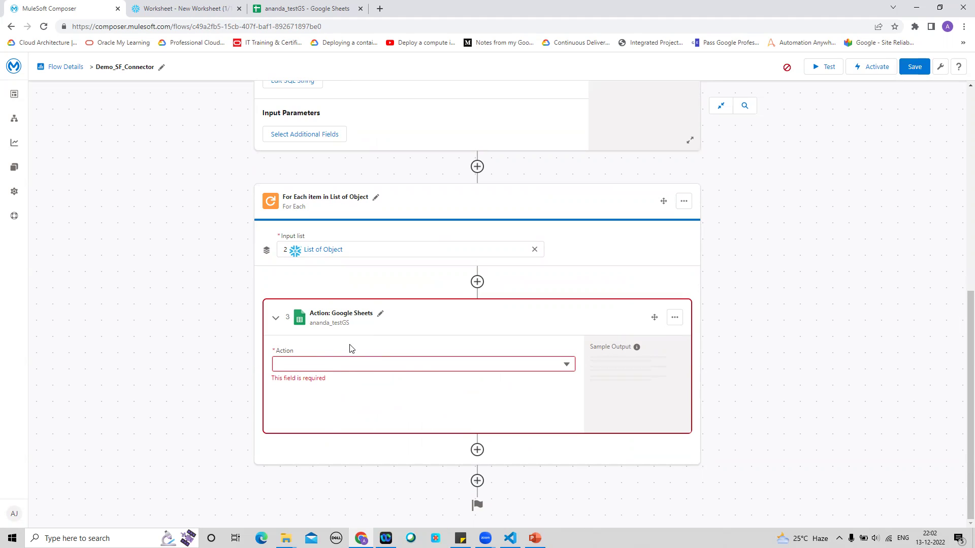
Step: Set the Google Sheets action to Create row and its spreadsheet ID to ananda_testGS
left_click(566, 366)
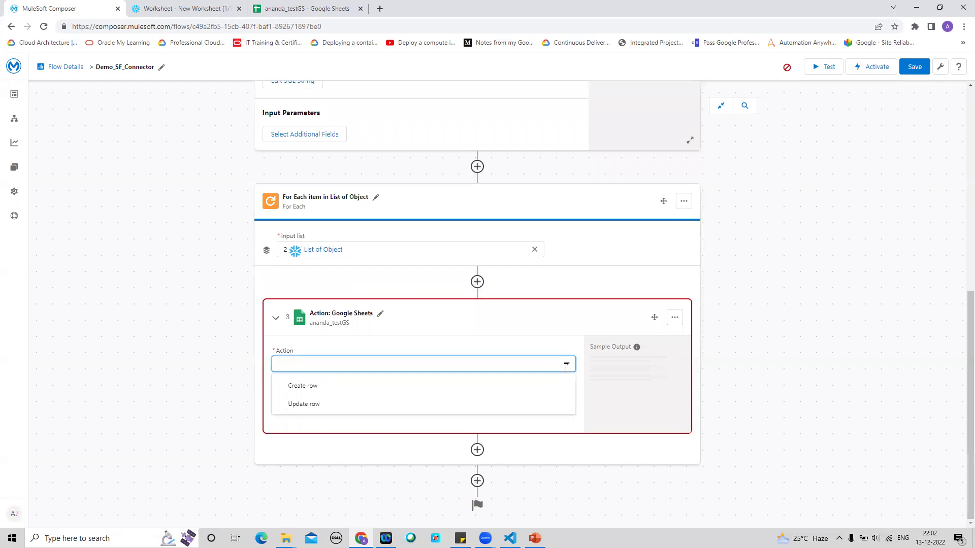
left_click(310, 390)
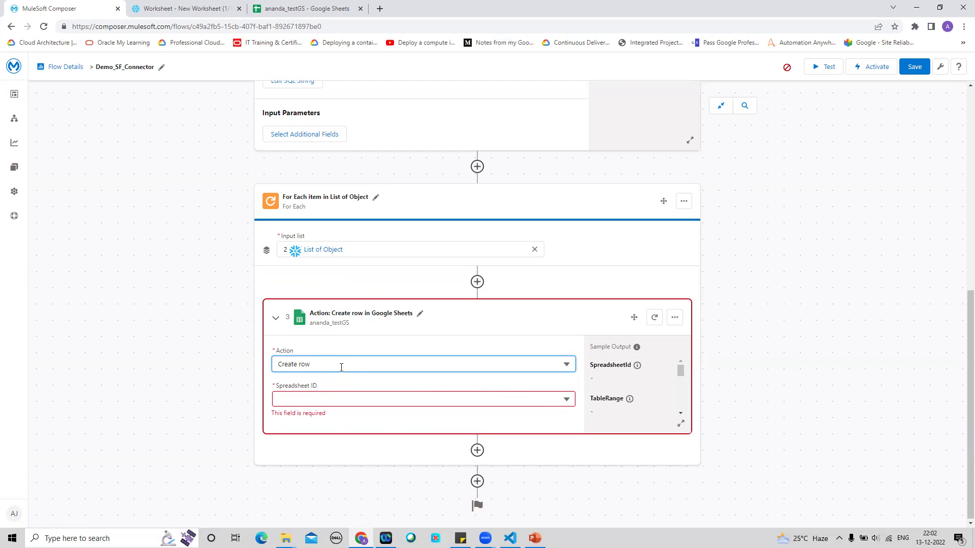
left_click(567, 402)
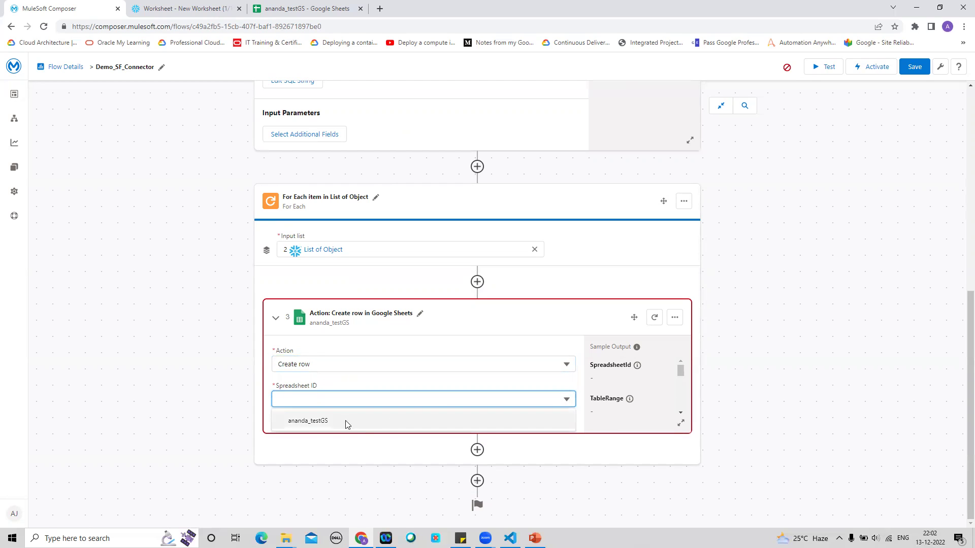
left_click(345, 423)
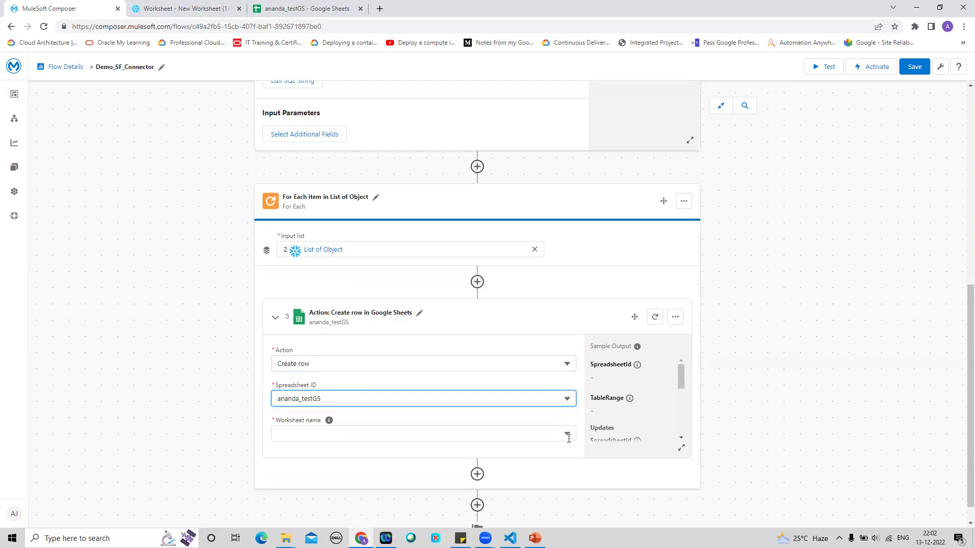
Step: Check the target worksheet's name in Google Sheets and refresh the Create row action's connected data in MuleSoft Composer
left_click(295, 9)
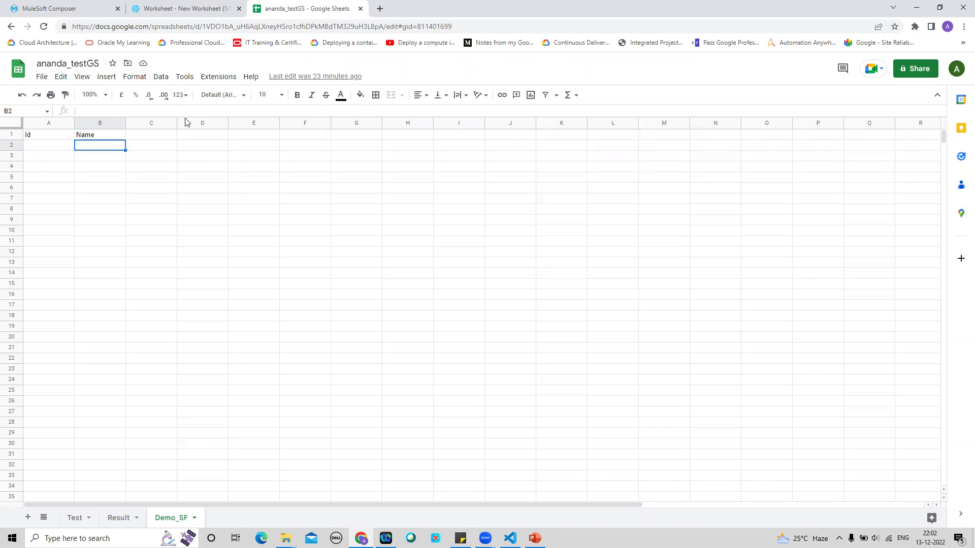
left_click(47, 9)
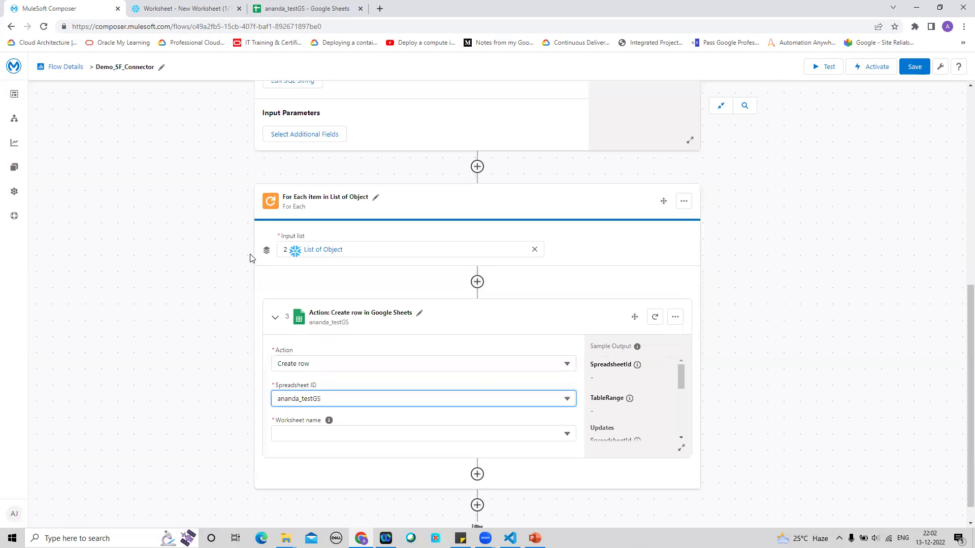
left_click(567, 433)
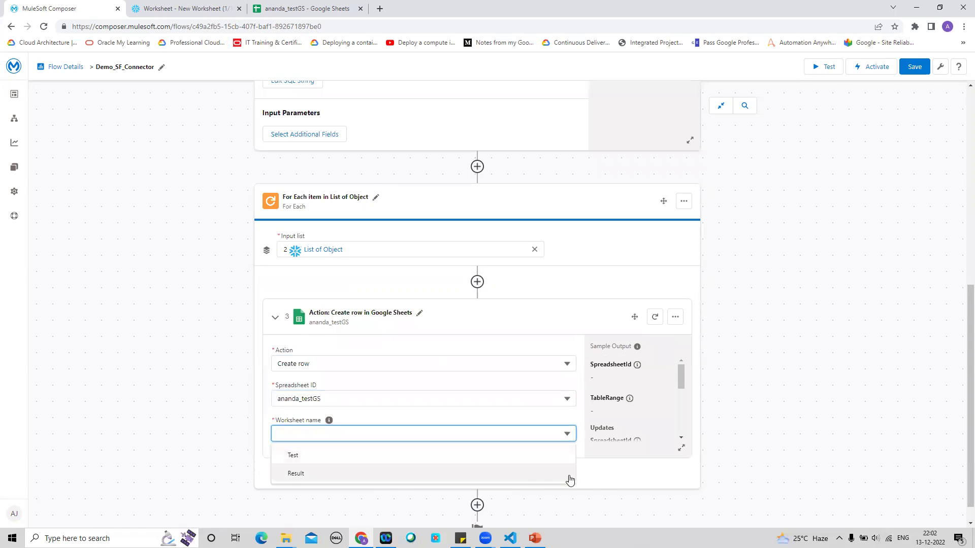
right_click(961, 390)
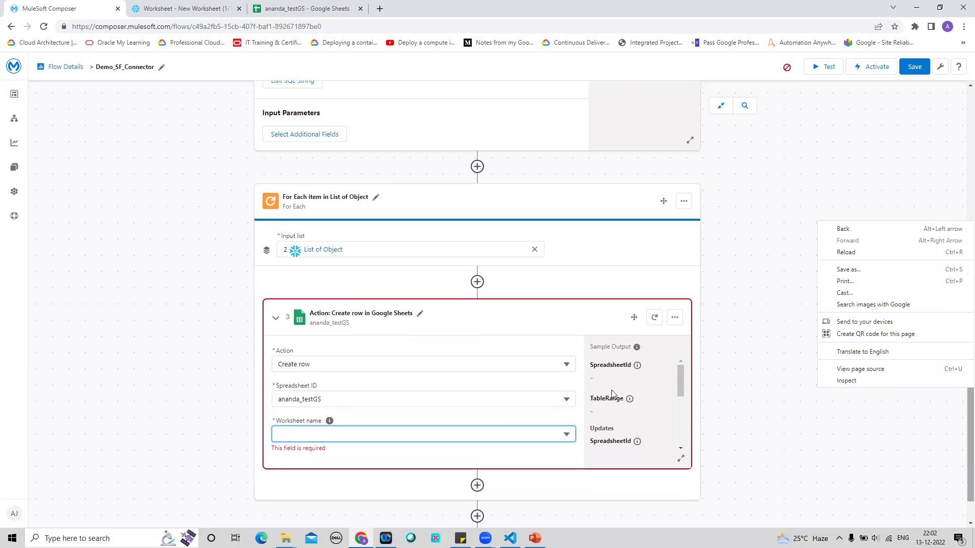
left_click(567, 438)
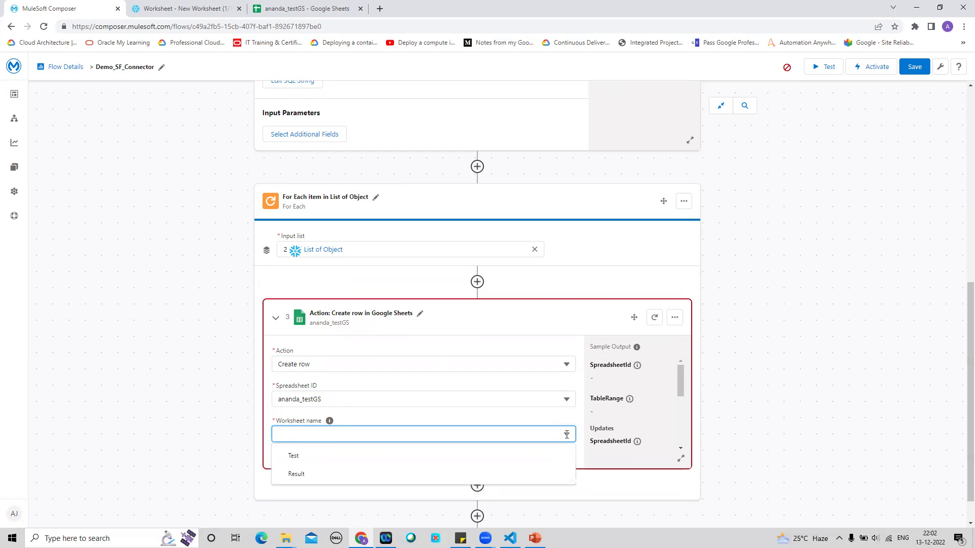
left_click(655, 318)
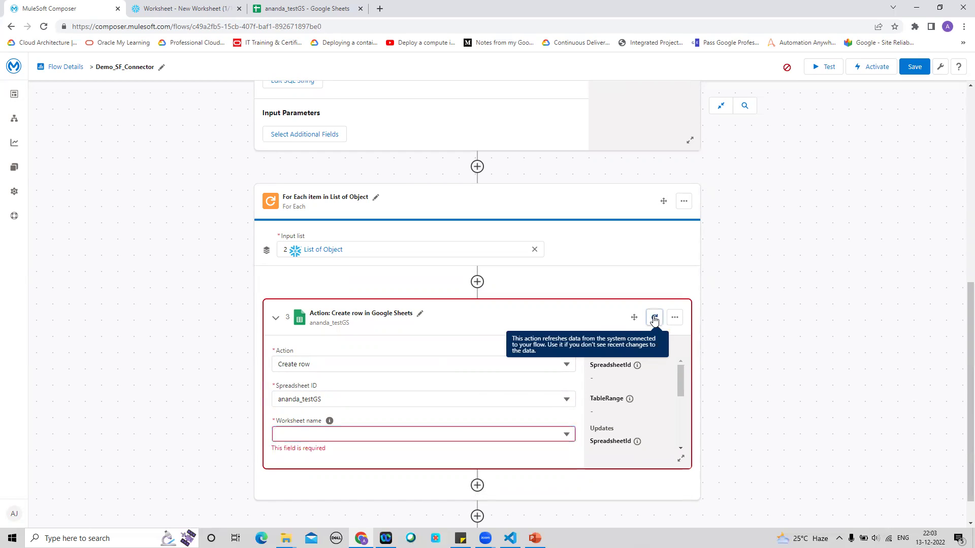
left_click(642, 430)
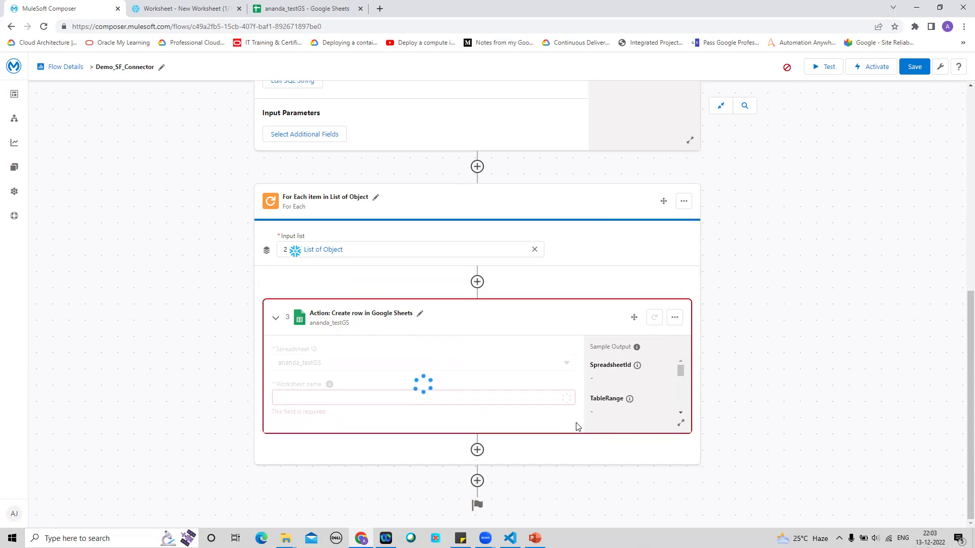
Step: Set the Create row action's worksheet name to Demo_SF
left_click(264, 7)
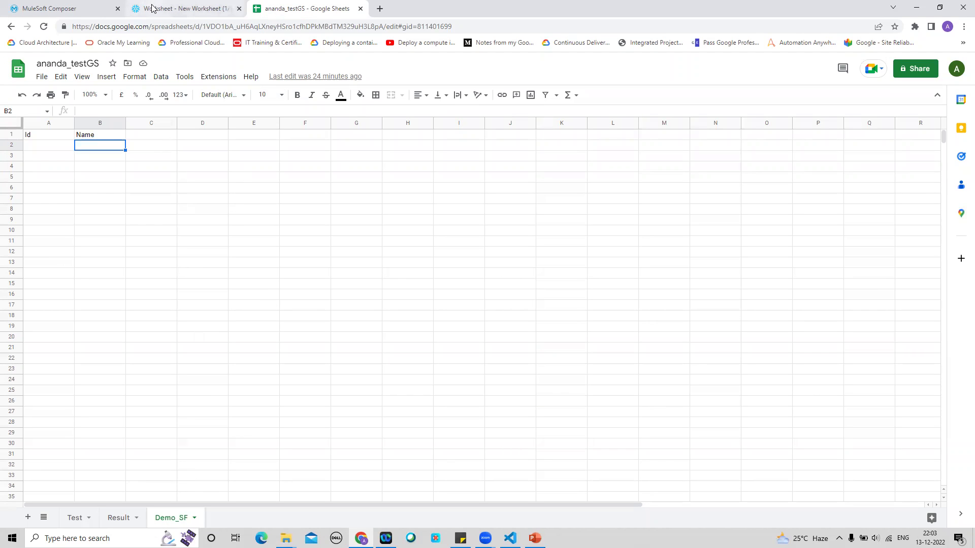
left_click(41, 7)
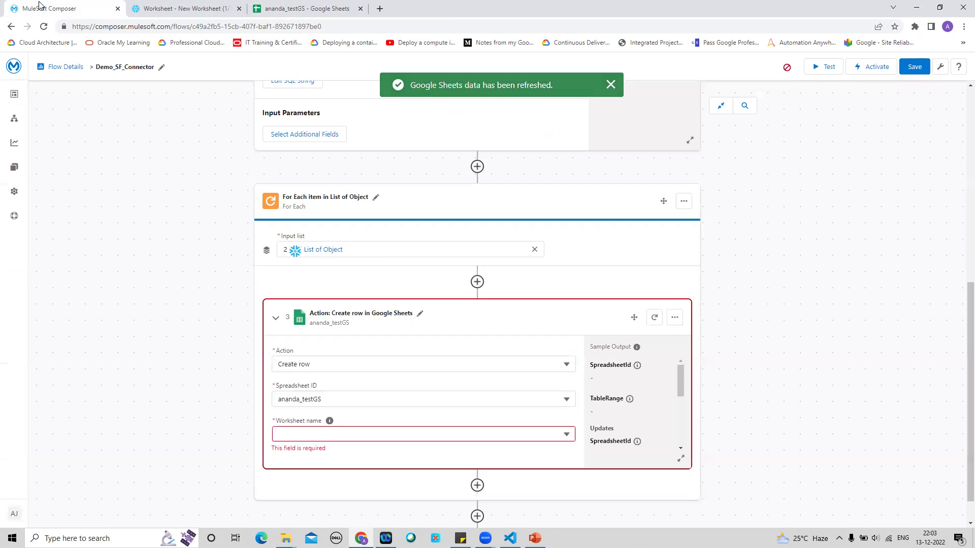
left_click(567, 436)
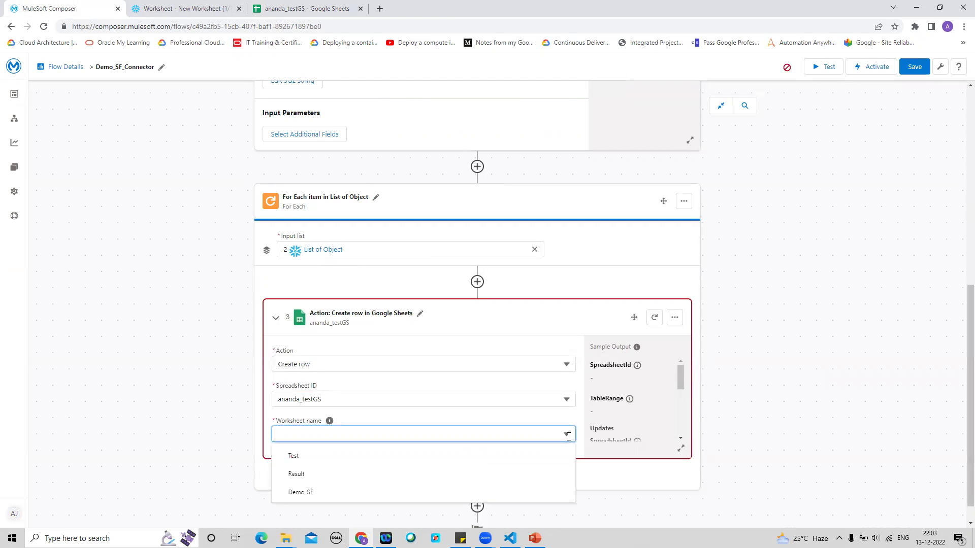
left_click(306, 493)
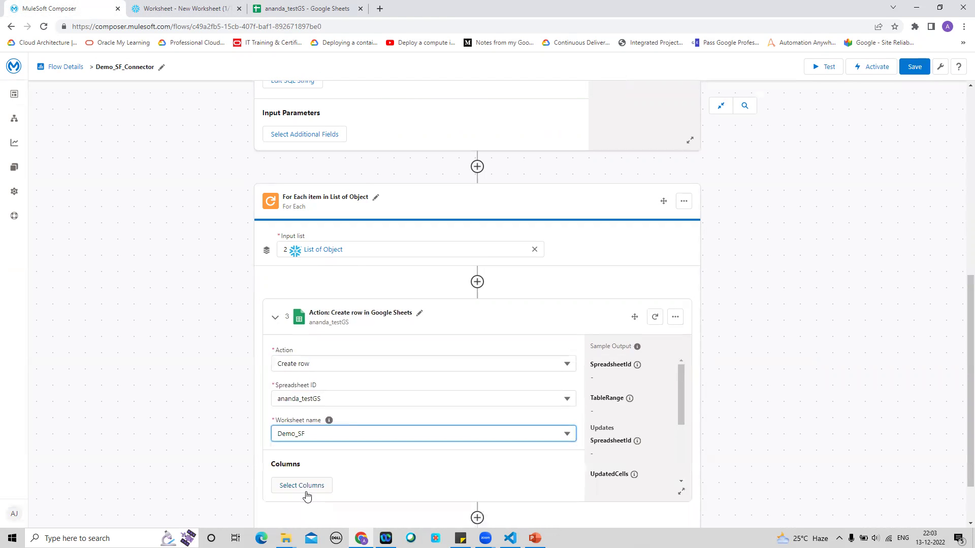
Step: Add the Id and Name columns to the Create row action and apply the selection
scroll(960, 315, "down", 2)
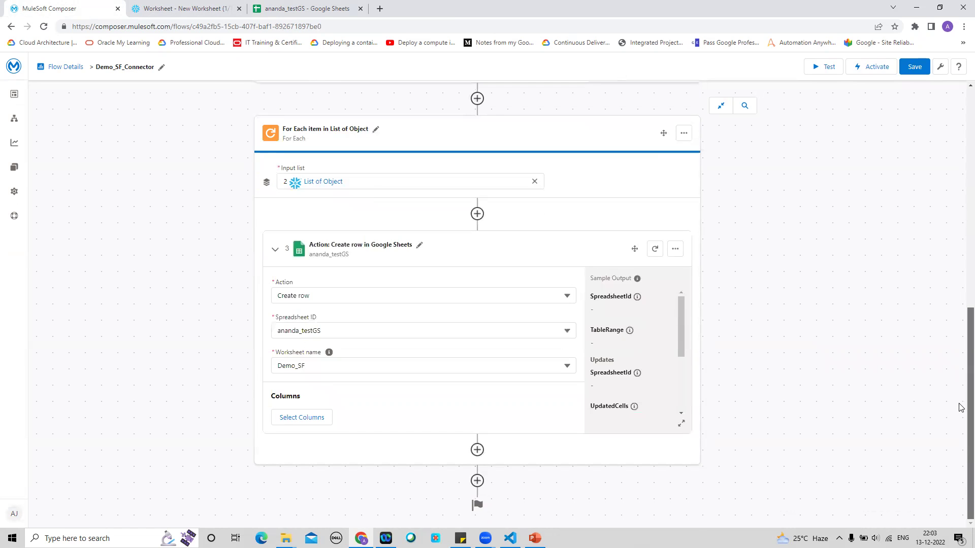
left_click(300, 423)
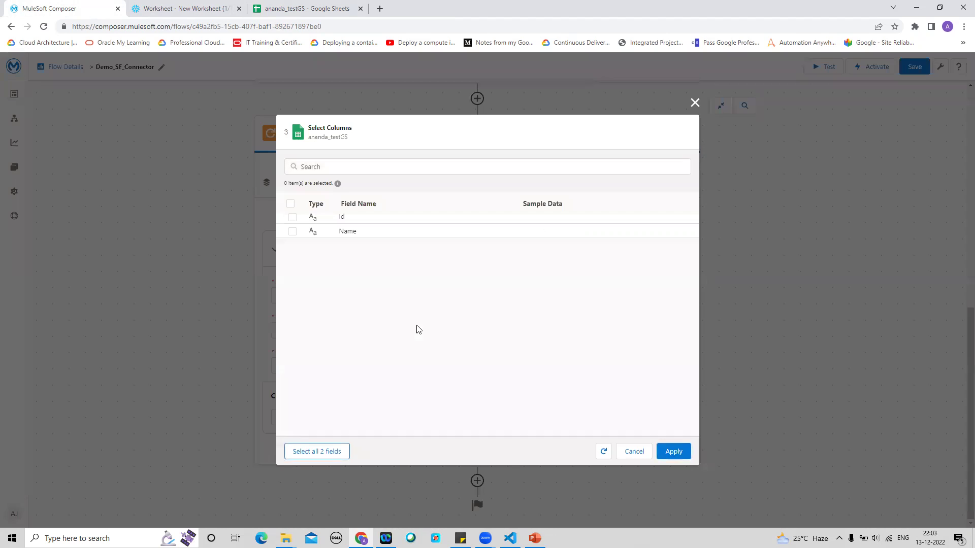
left_click(293, 218)
left_click(292, 233)
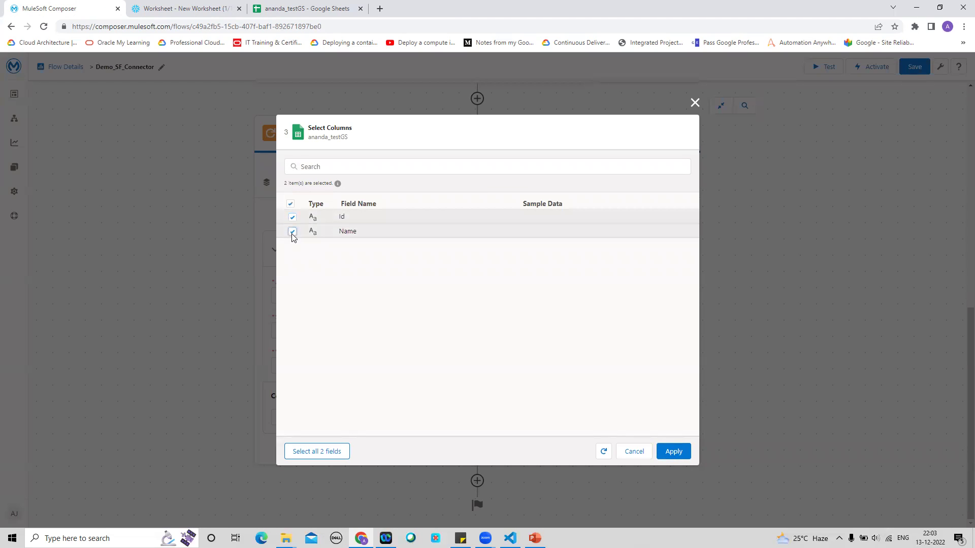
left_click(664, 454)
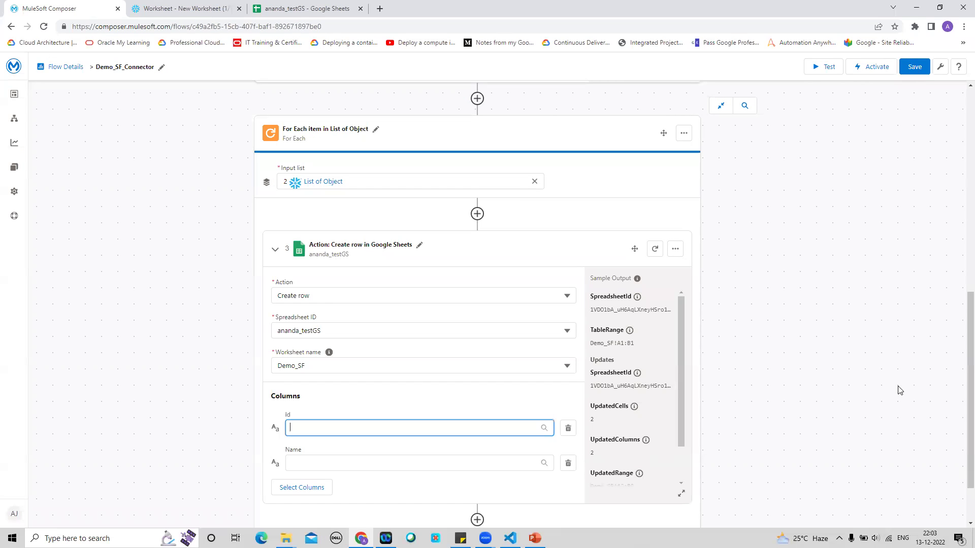
Step: Check the Demo_SF sheet's columns, and map Id and Name in the Create row action to the Snowflake trigger's ID and NAME fields
scroll(958, 375, "down", 2)
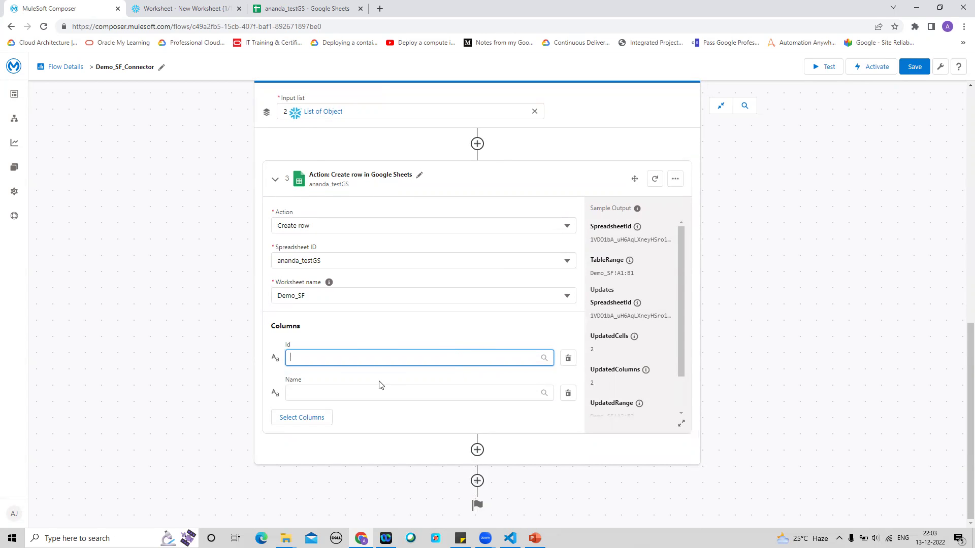
left_click(304, 9)
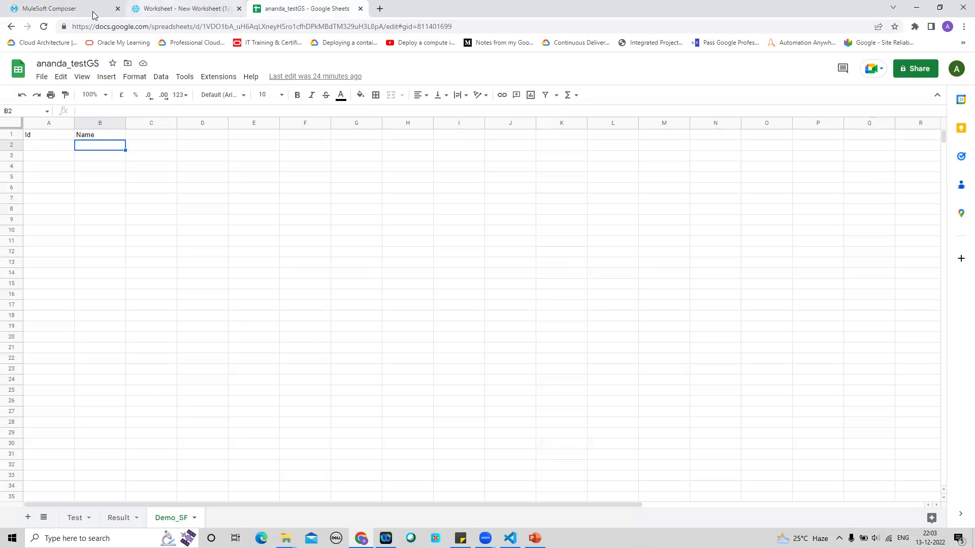
left_click(62, 10)
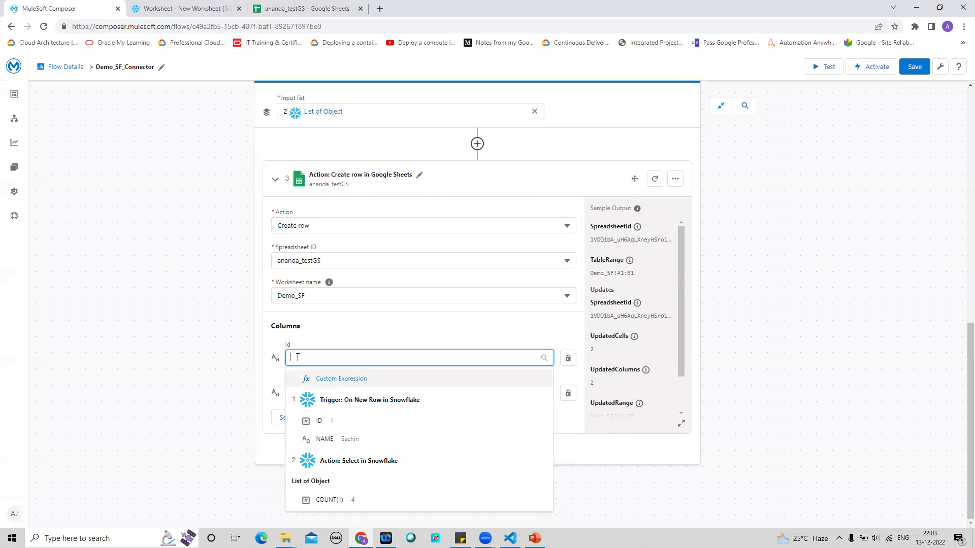
left_click(305, 8)
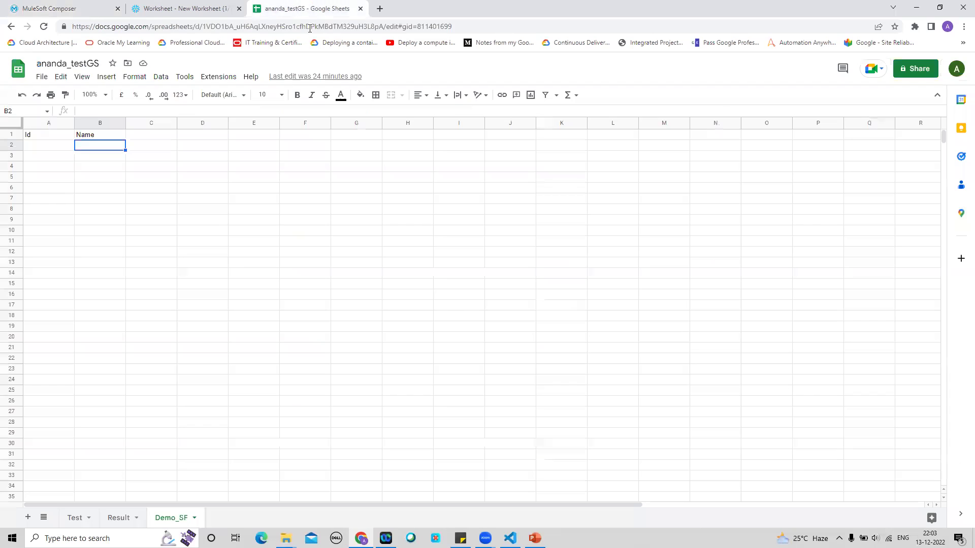
left_click(48, 147)
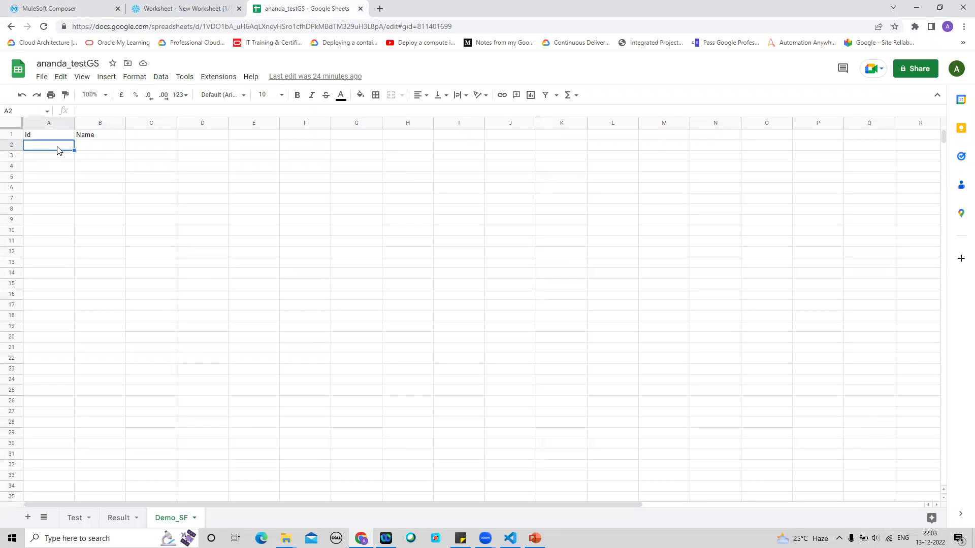
left_click(101, 148)
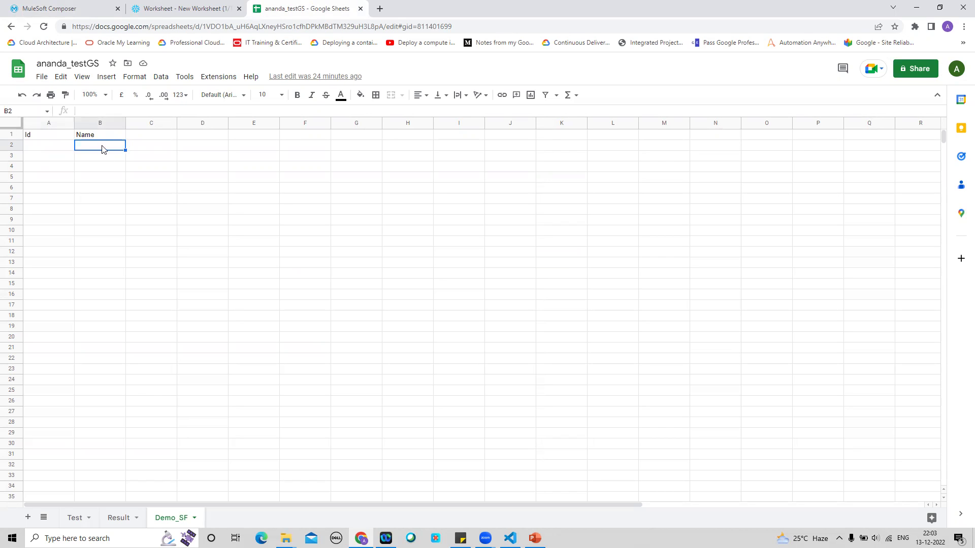
left_click(70, 7)
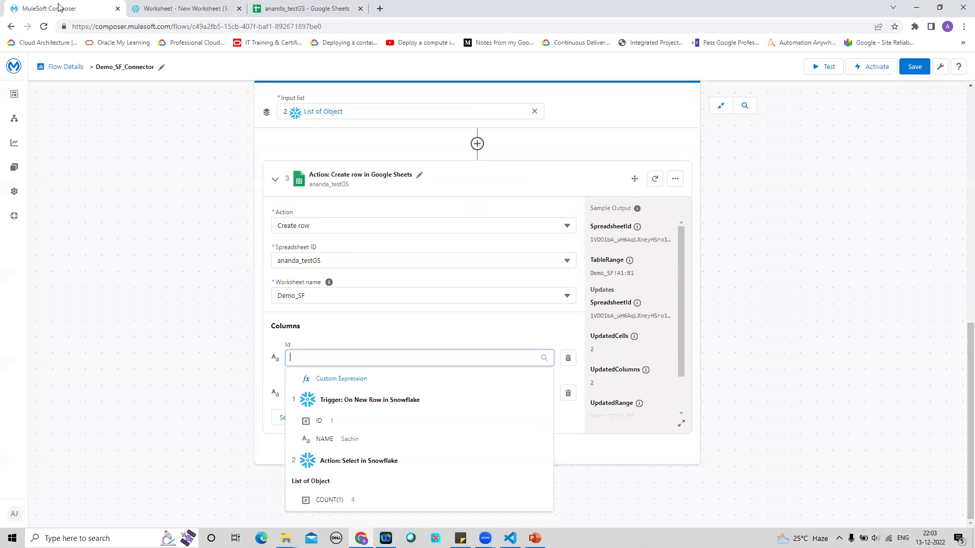
left_click(343, 422)
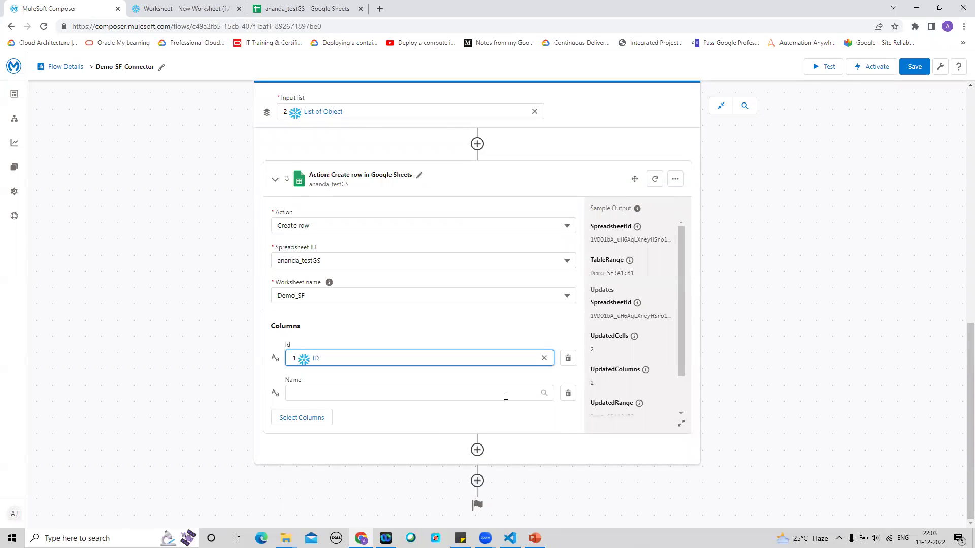
left_click(543, 394)
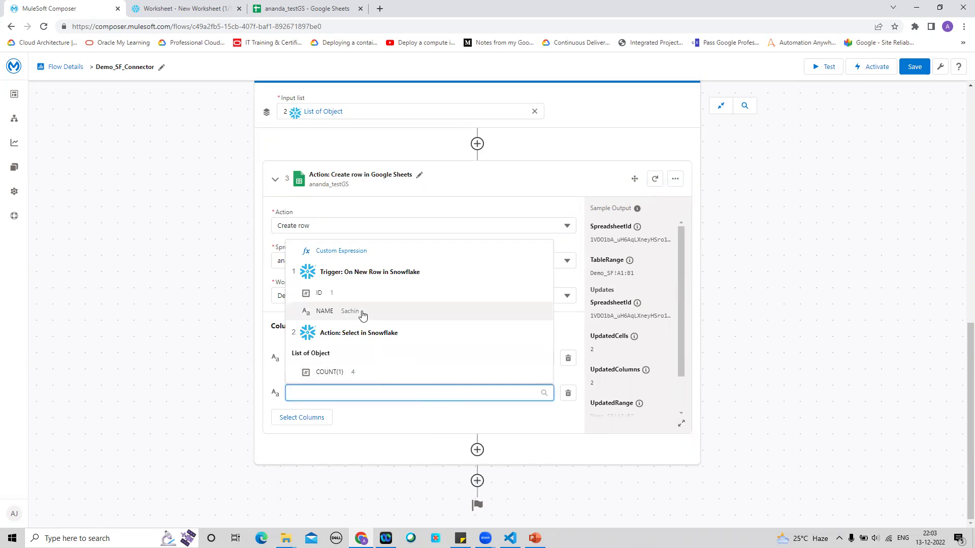
left_click(345, 313)
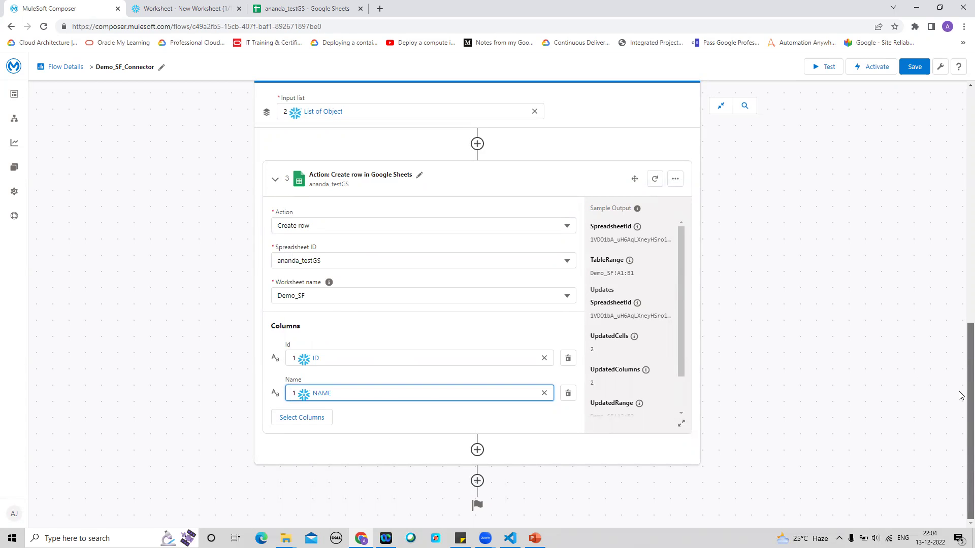
scroll(961, 370, "up", 5)
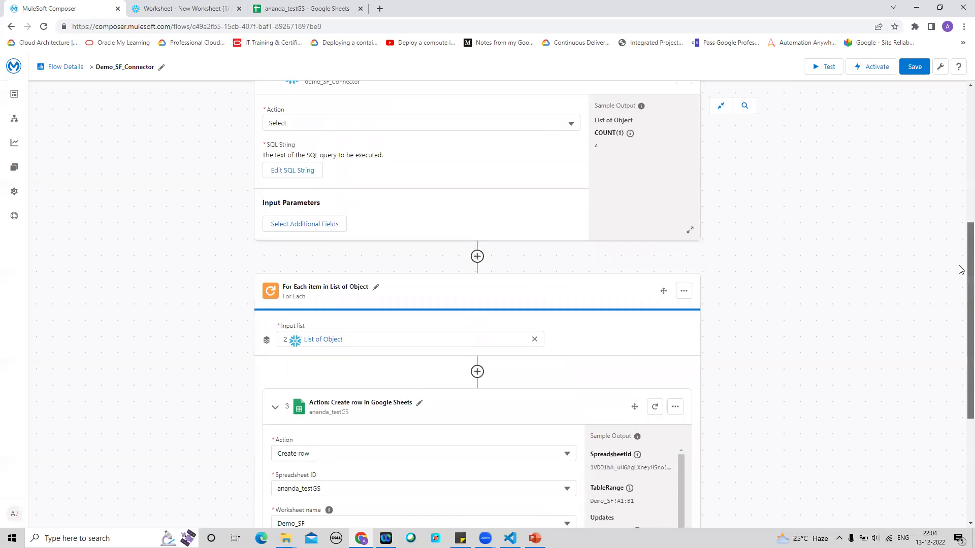
Step: Save the Demo_SF_Connector flow and start a test run
scroll(961, 269, "up", 6)
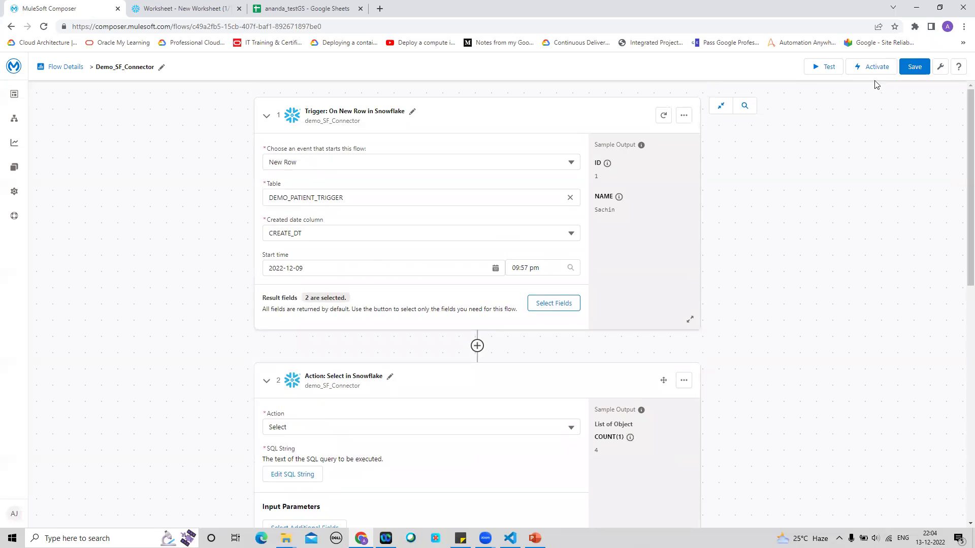
left_click(912, 69)
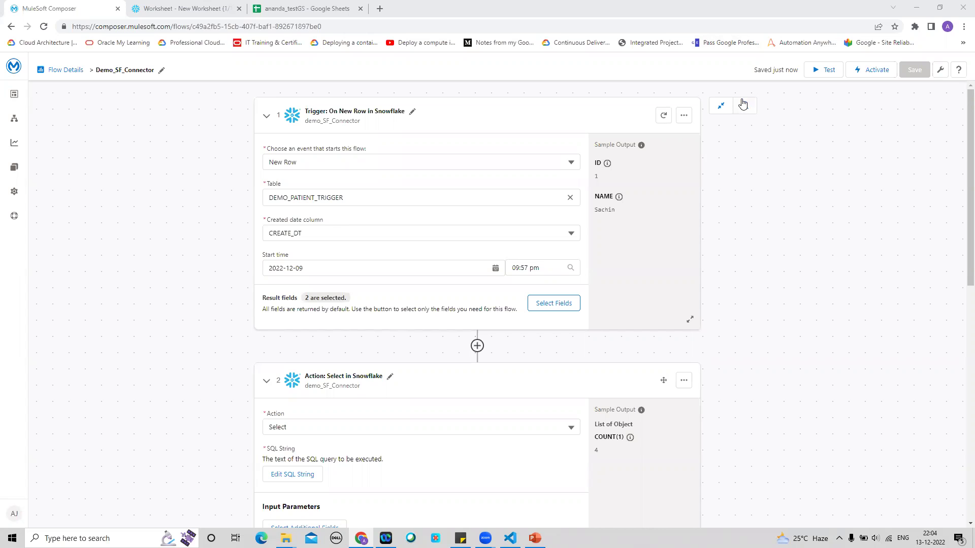
left_click(825, 74)
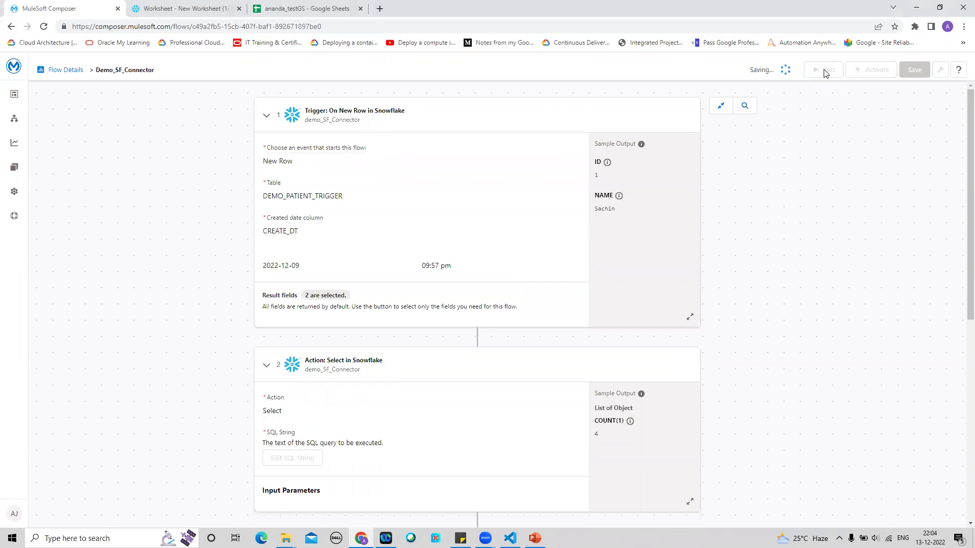
Step: Check the Snowflake trigger table's rows and the Demo_SF Google Sheet, and return to the flow in MuleSoft Composer
left_click(175, 9)
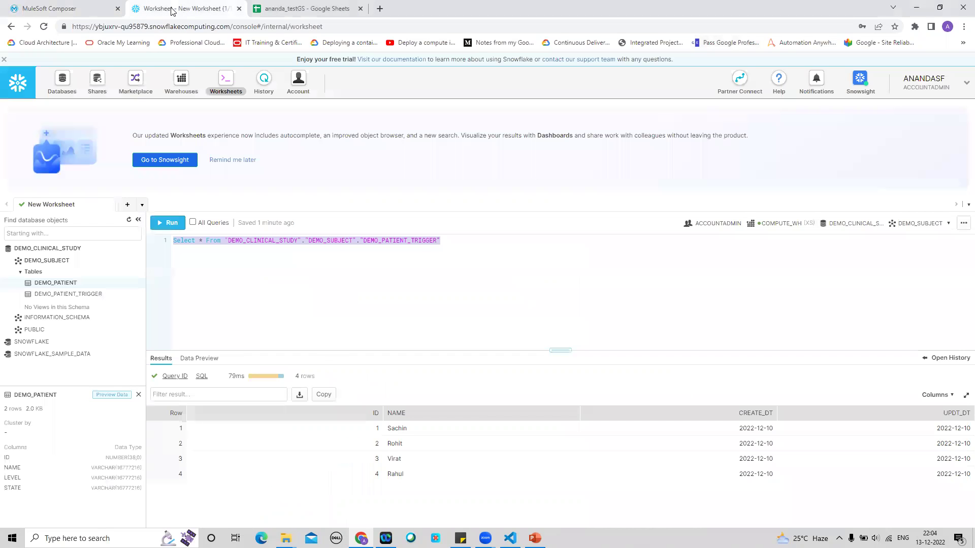
left_click(261, 9)
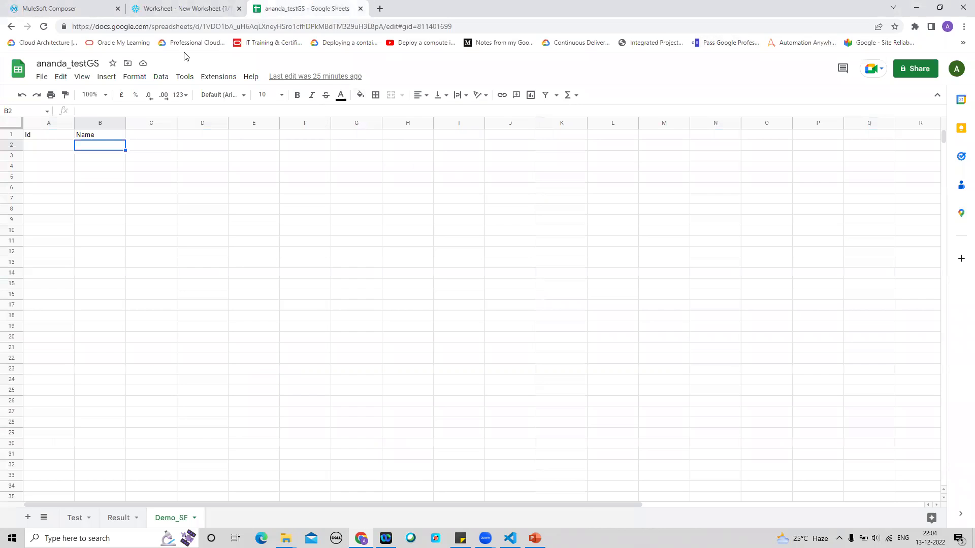
left_click(81, 10)
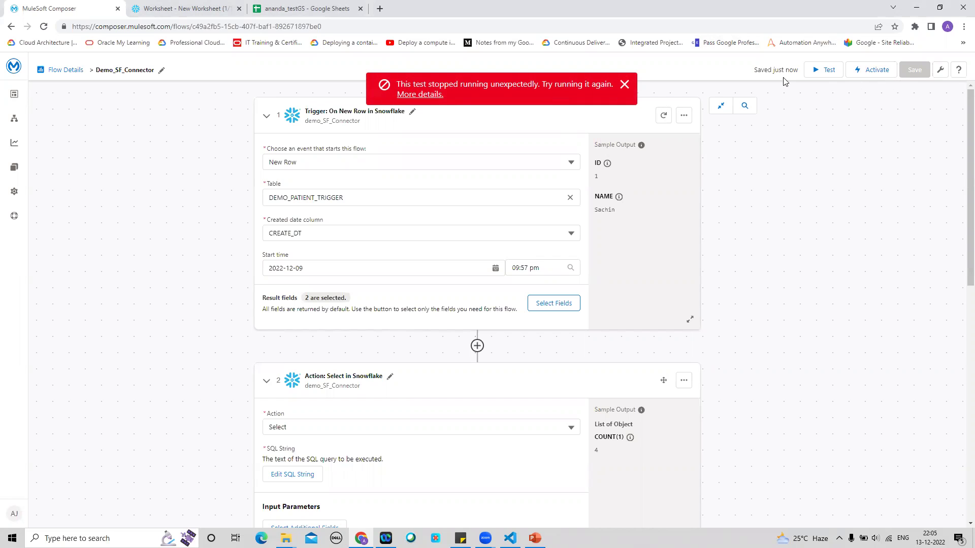
Step: Rerun the flow test, look over the flow's steps meanwhile, and read the test's error details
left_click(828, 71)
left_click(624, 85)
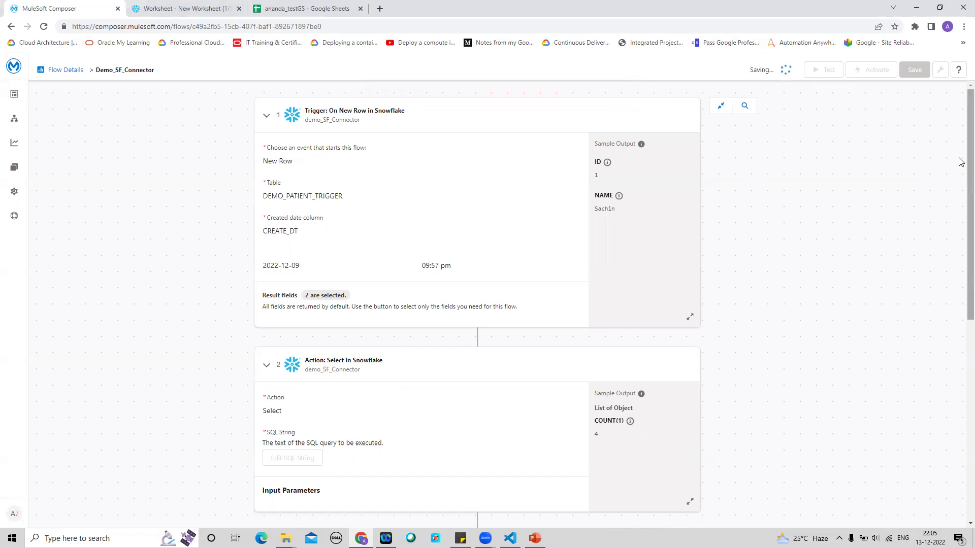
scroll(959, 207, "down", 4)
scroll(959, 265, "down", 4)
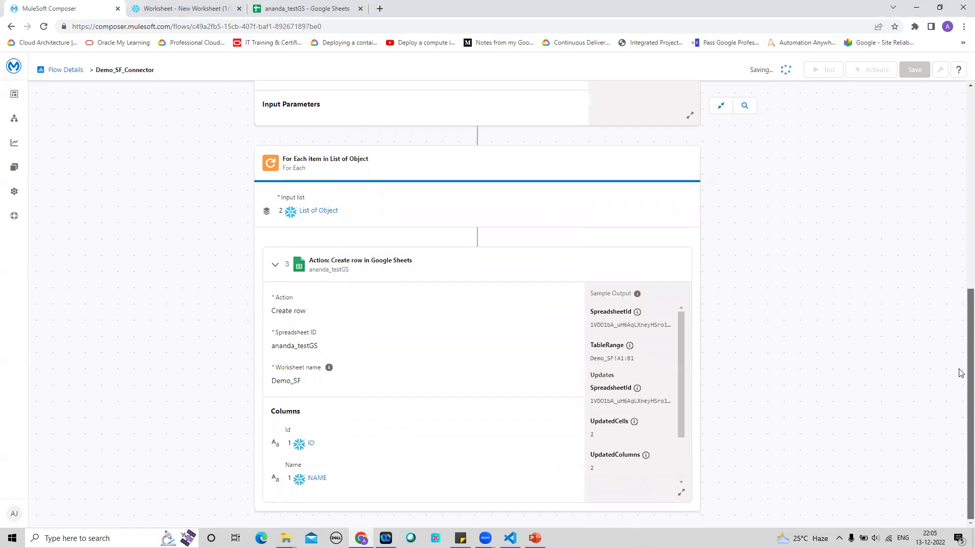
scroll(959, 320, "up", 8)
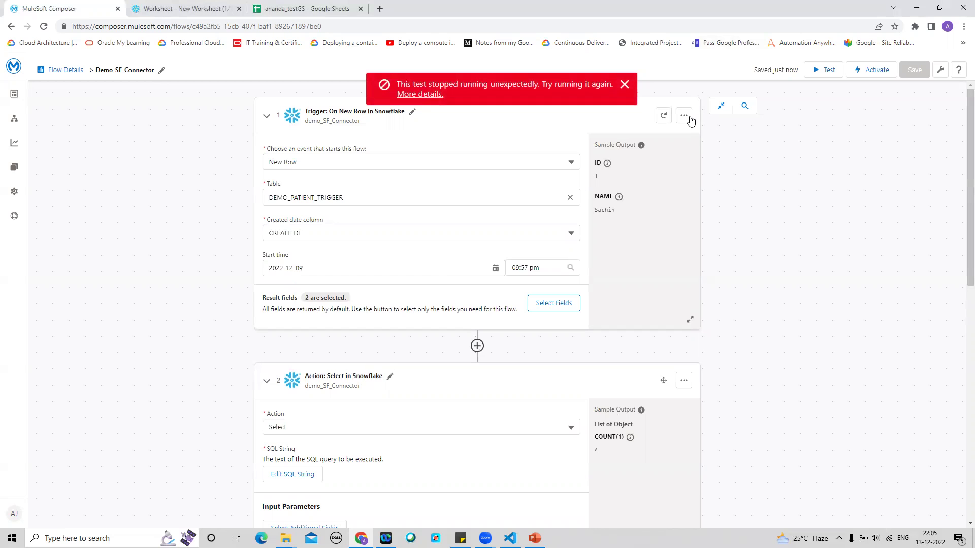
left_click(430, 94)
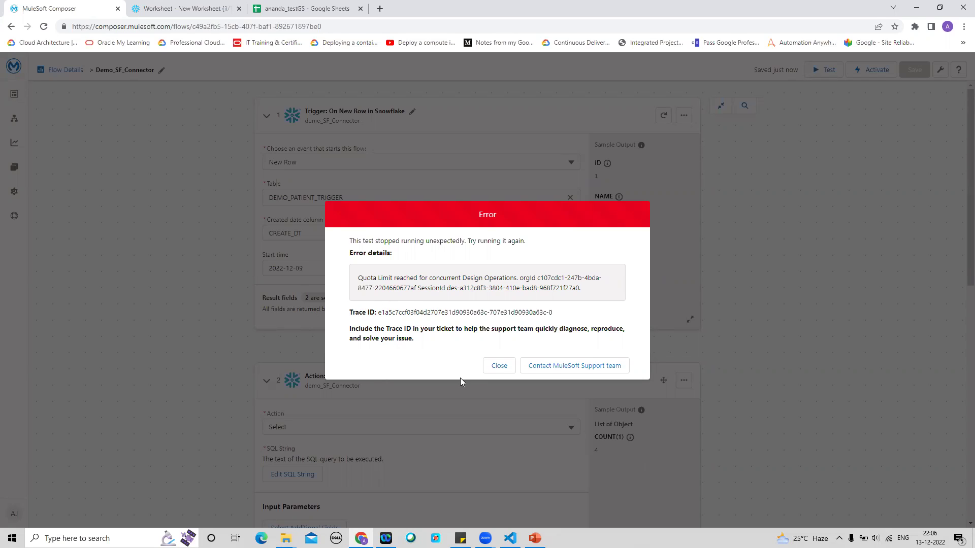
left_click(498, 367)
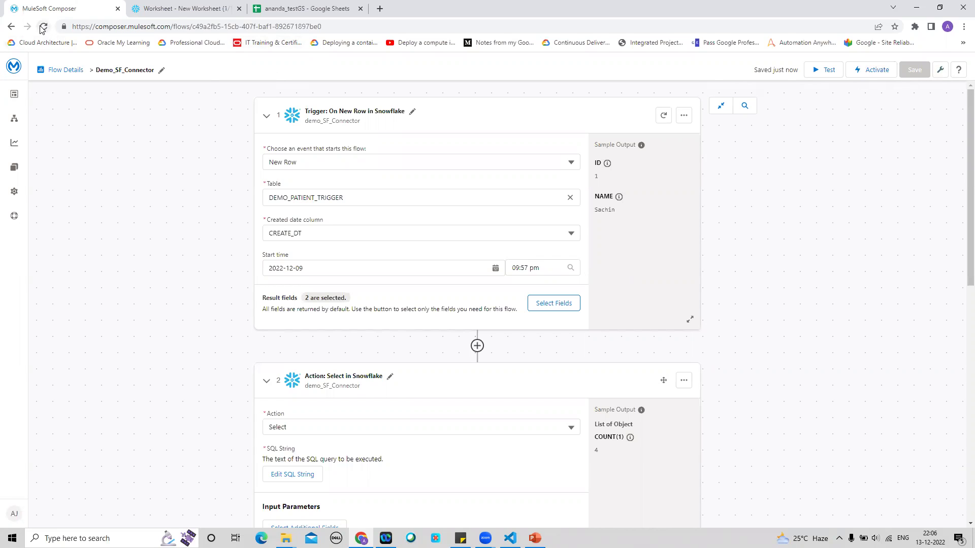
Step: Reopen the flow for editing from its Flow Details page and run the test once more
left_click(59, 73)
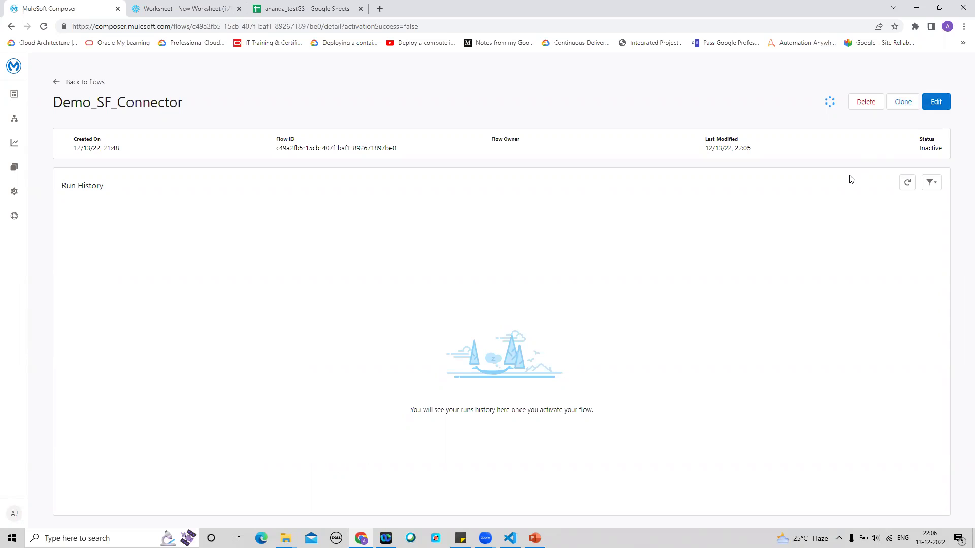
left_click(942, 104)
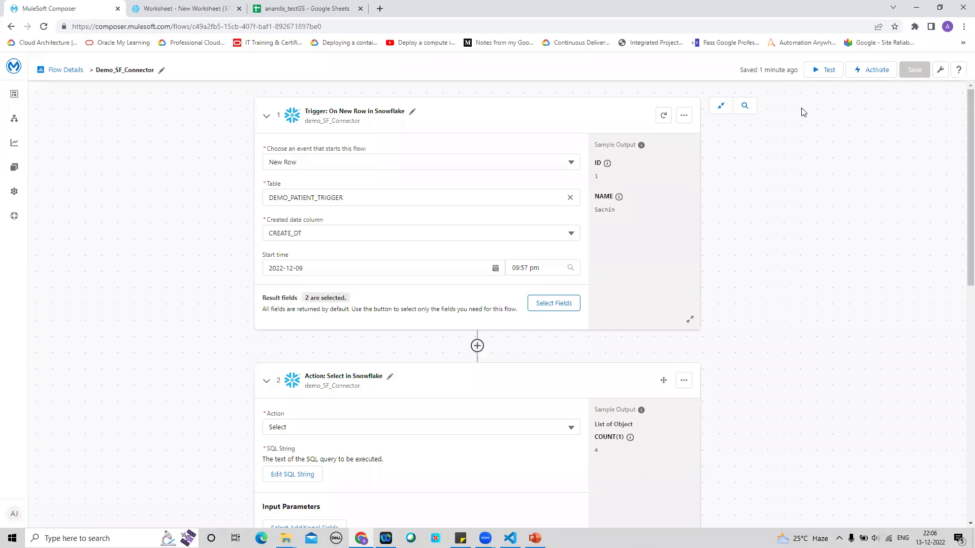
left_click(822, 73)
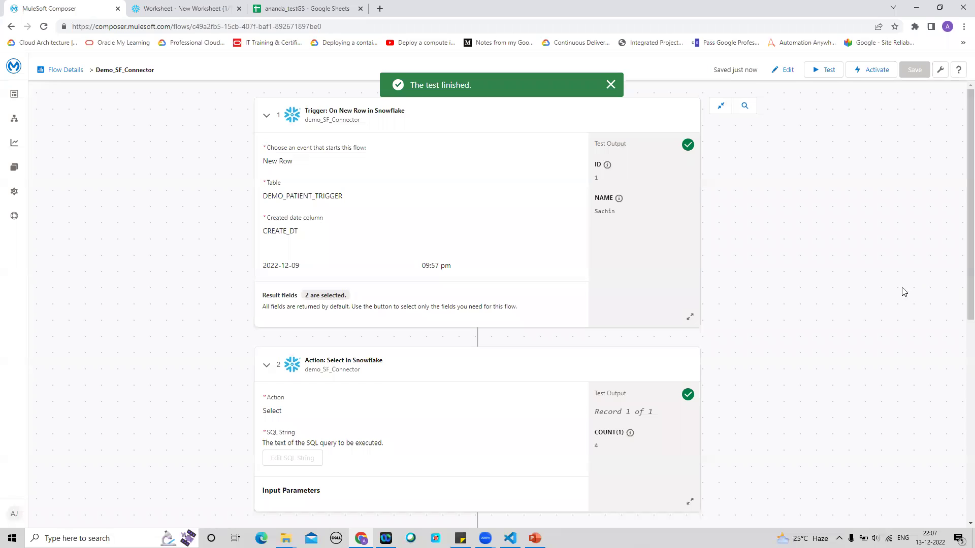
Step: Check the Create row action's test output and the Id and Name cells of row 2 in the Demo_SF sheet
left_click_drag(960, 225, 958, 418)
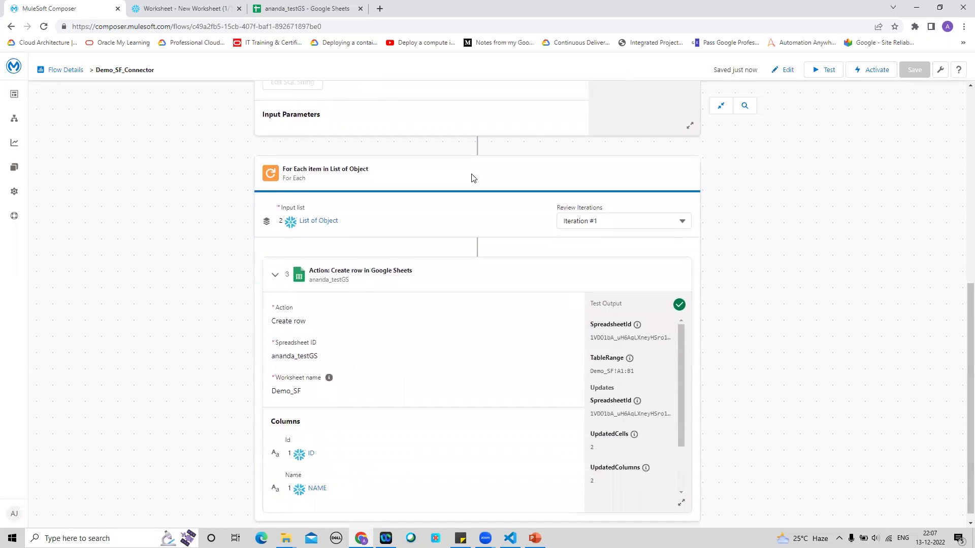
left_click(287, 8)
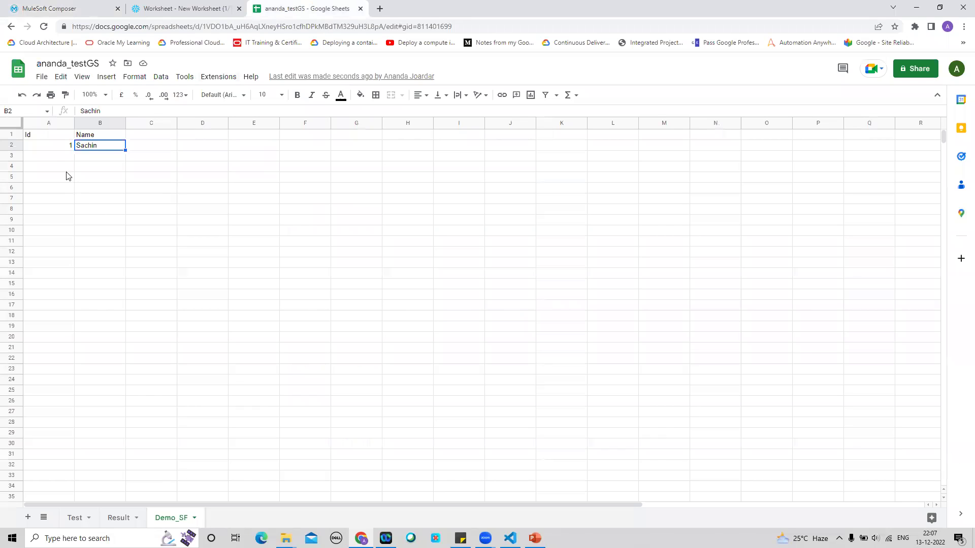
left_click(54, 146)
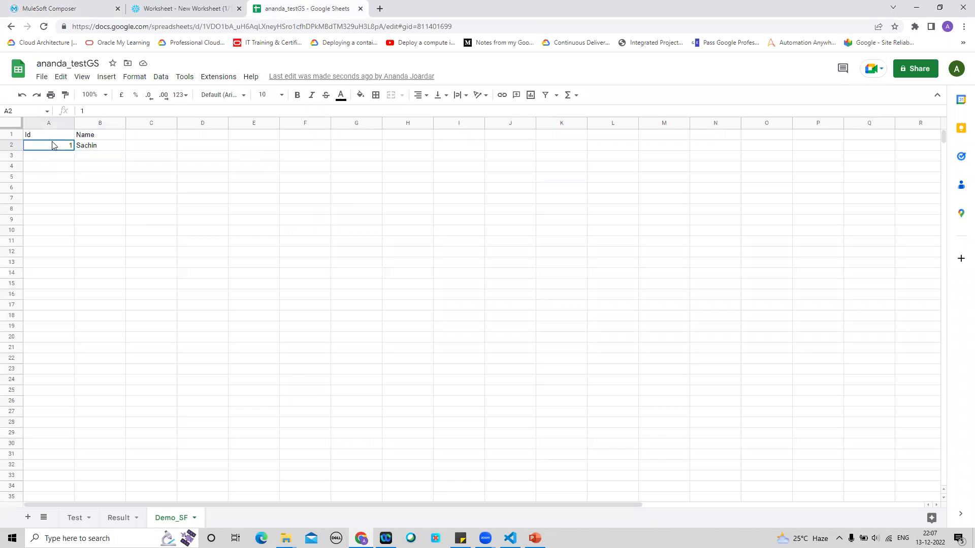
left_click(82, 147)
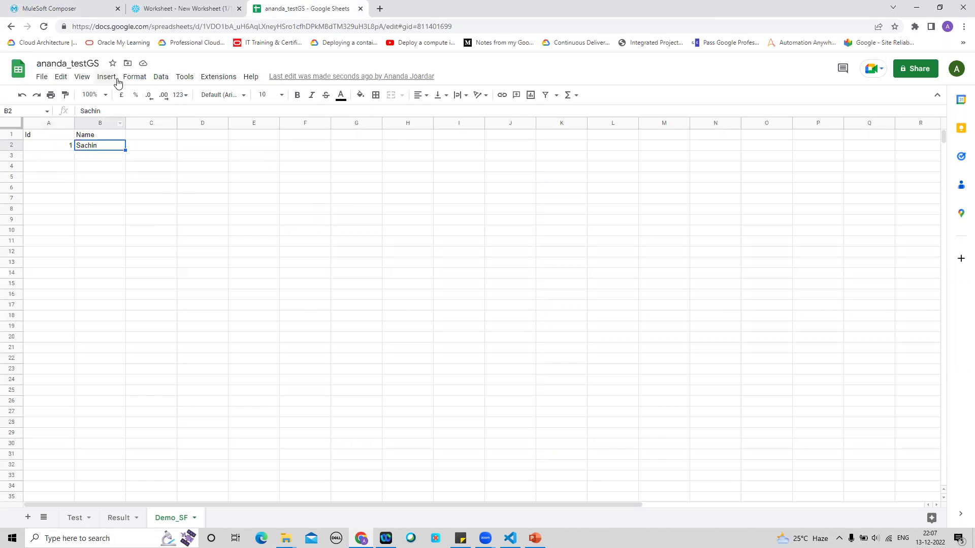
Step: Review the For Each iteration and Create row test output, and compare them with the trigger table's rows in Snowflake
left_click(72, 10)
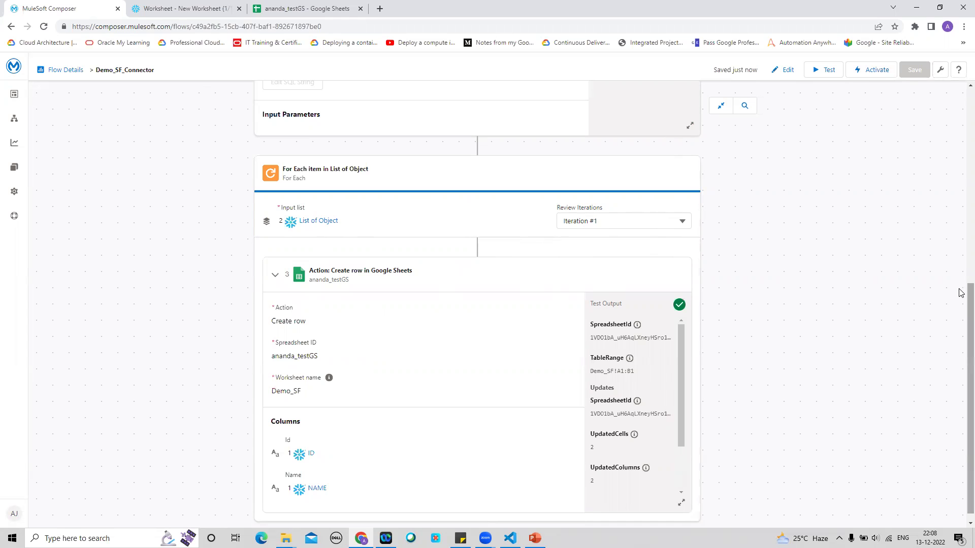
scroll(961, 315, "down", 1)
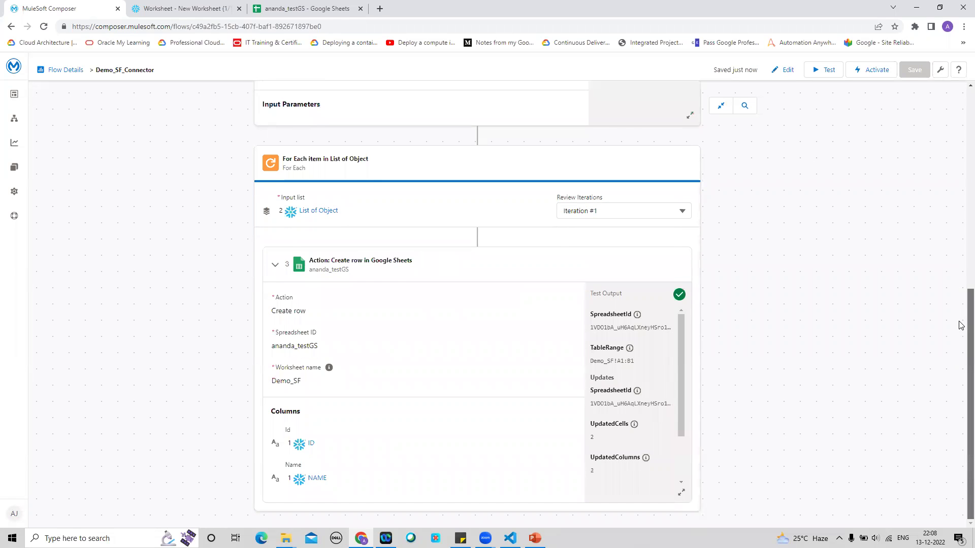
scroll(961, 325, "up", 1)
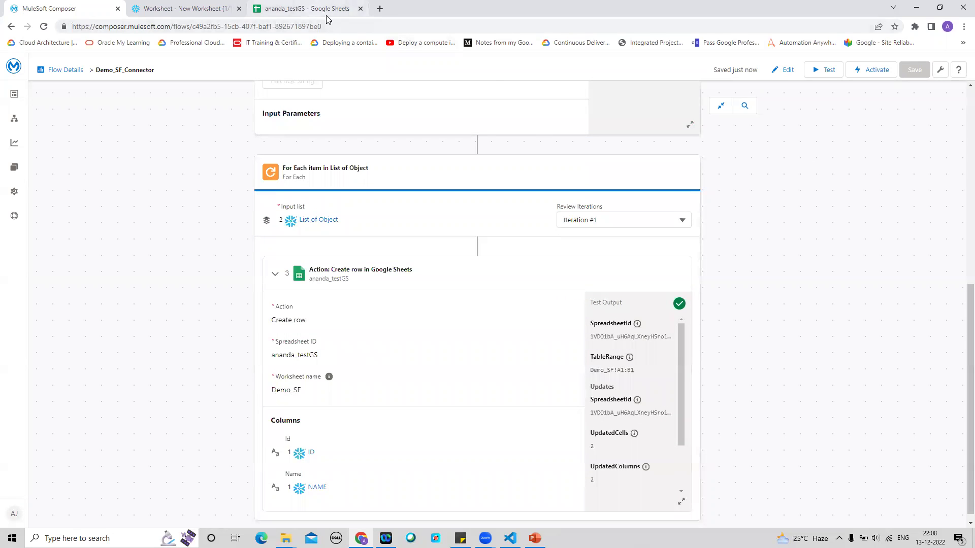
left_click(326, 15)
left_click(180, 5)
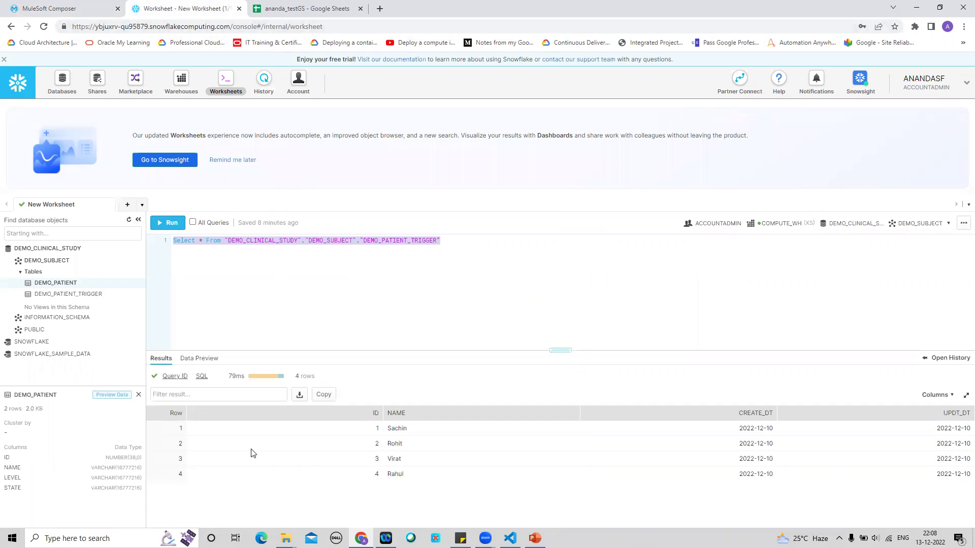
Step: Clear the test row in cells A2:B2 of the Demo_SF Google Sheet
left_click(328, 17)
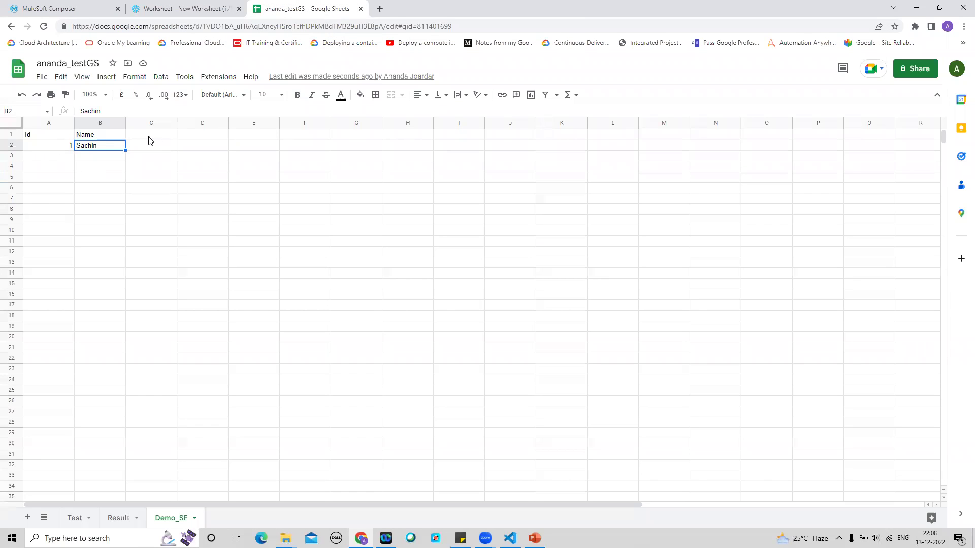
left_click(56, 147)
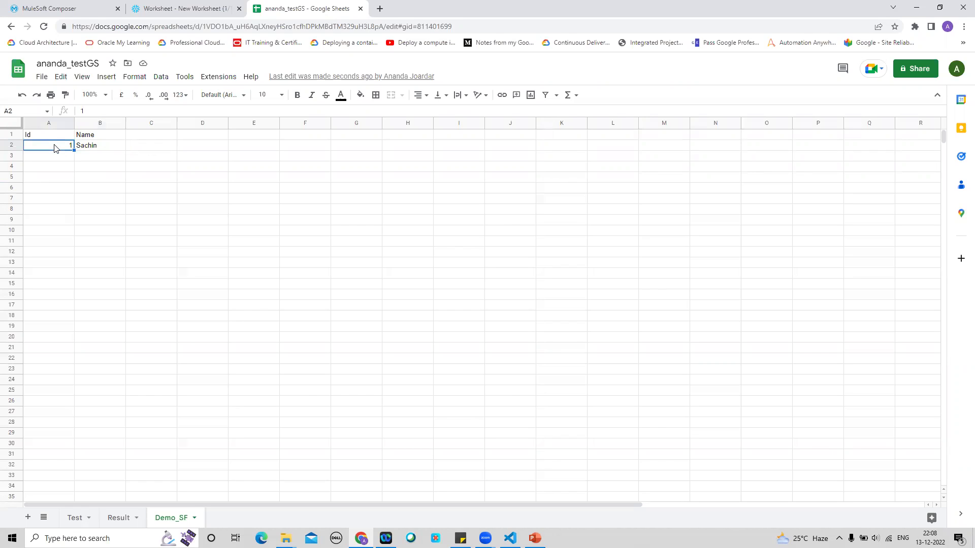
key("shift+Right")
key("Delete")
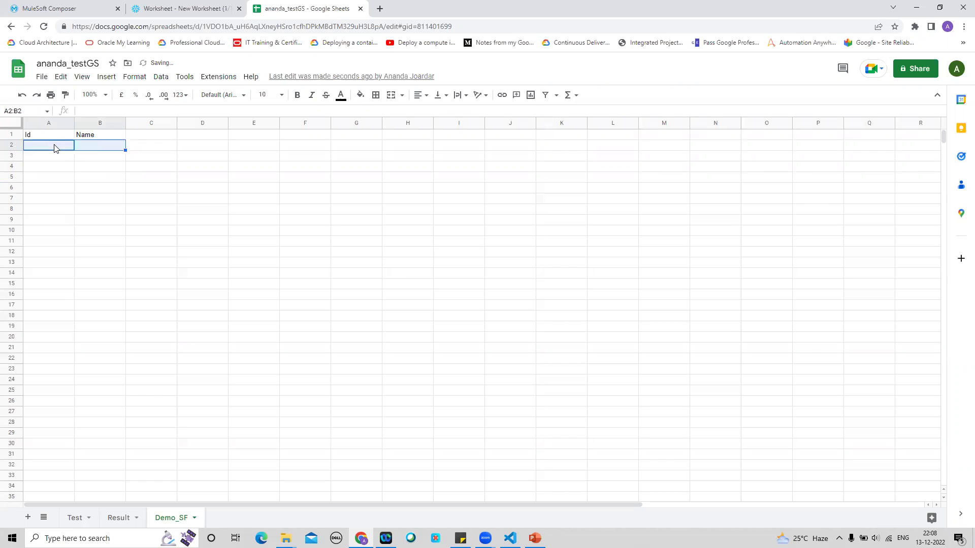
Step: Check the Snowflake rows, the flow's trigger test output and the cleared rows of the Demo_SF sheet
left_click(147, 10)
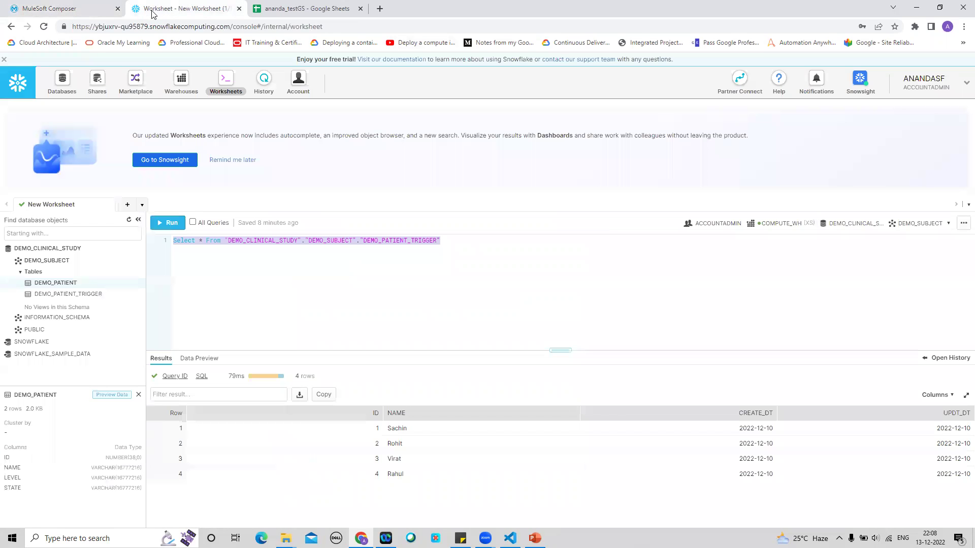
left_click(76, 9)
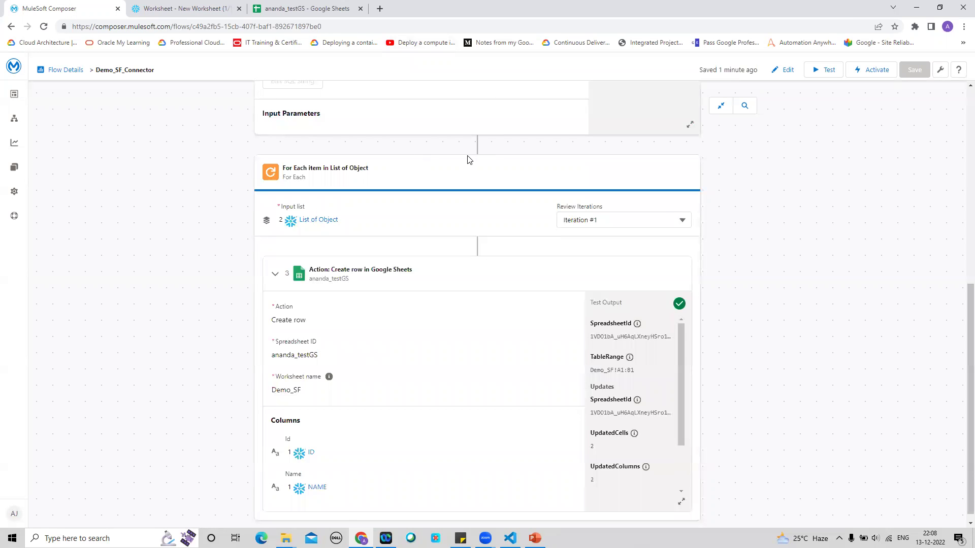
left_click_drag(961, 285, 960, 46)
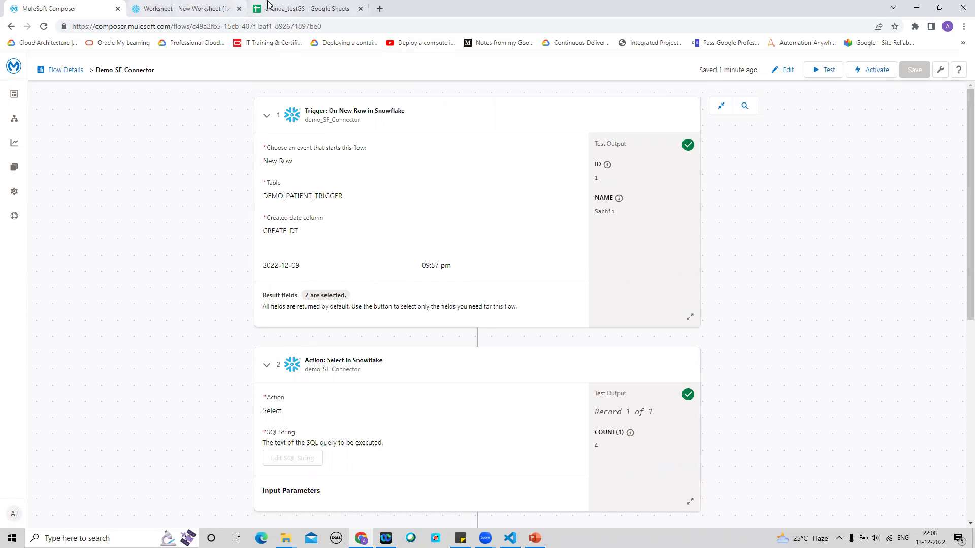
left_click(287, 9)
left_click(68, 169)
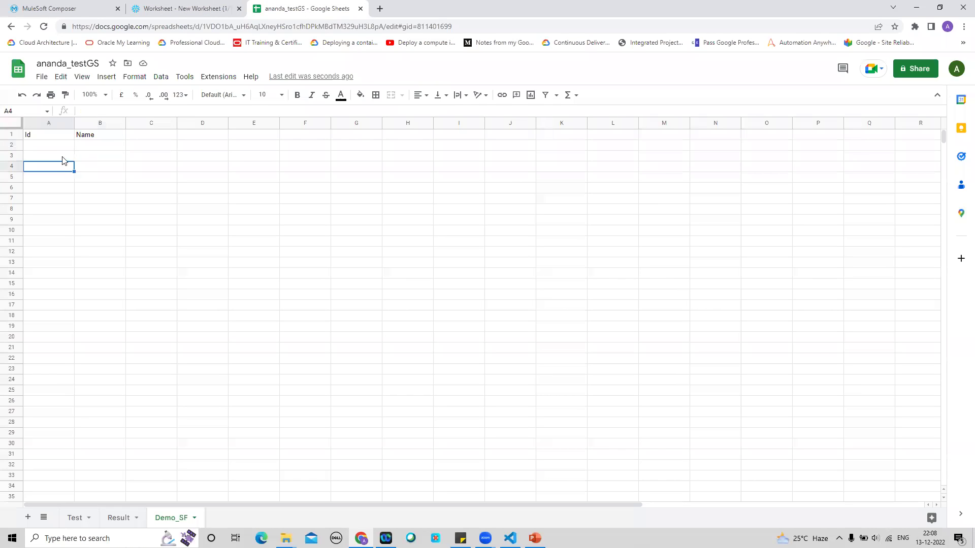
left_click(54, 147)
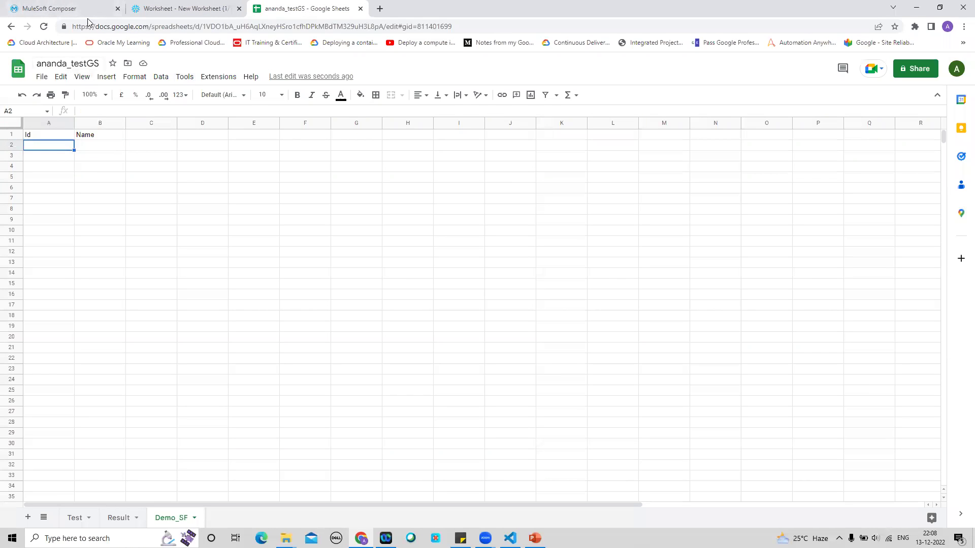
Step: Return to MuleSoft Composer, dismiss the error notice and try to activate the Demo_SF_Connector flow
left_click(70, 10)
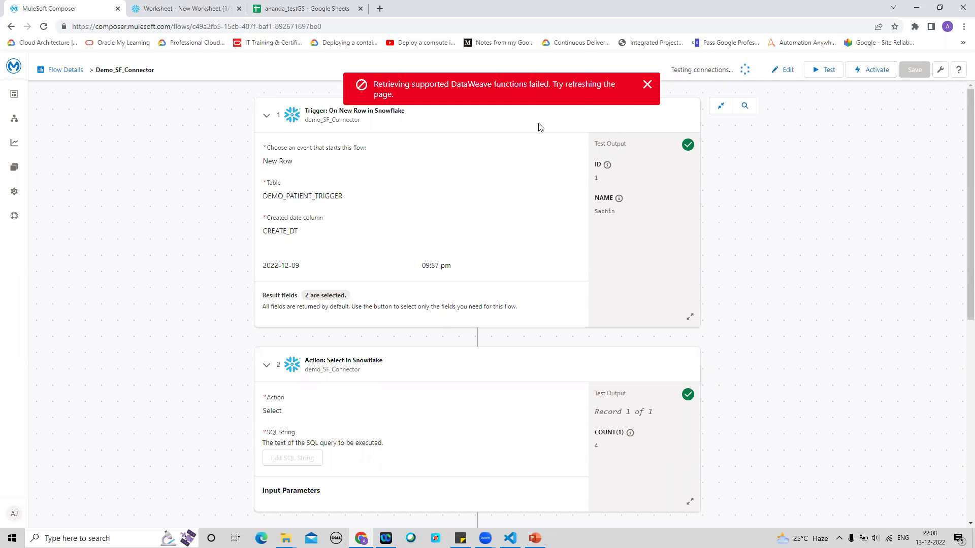
left_click(646, 86)
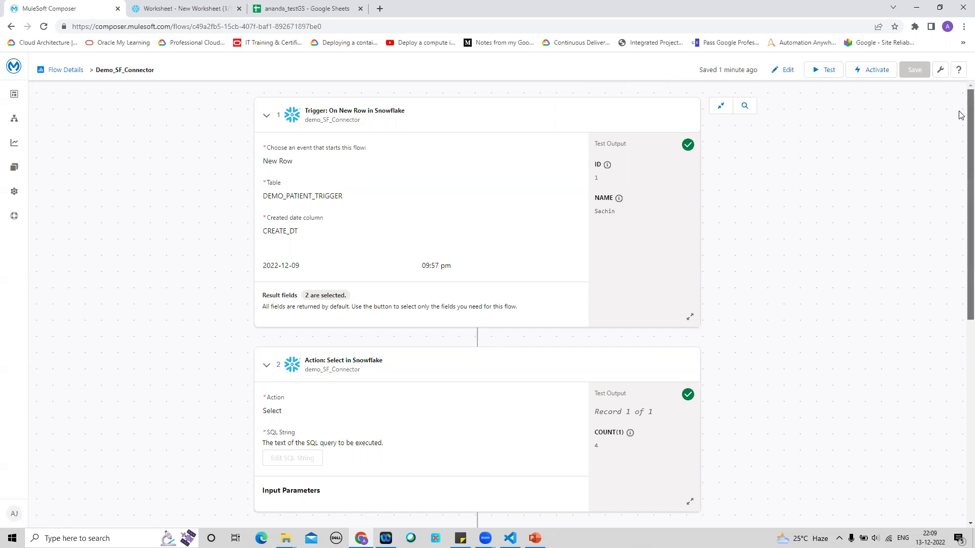
scroll(961, 142, "down", 2)
scroll(961, 136, "up", 2)
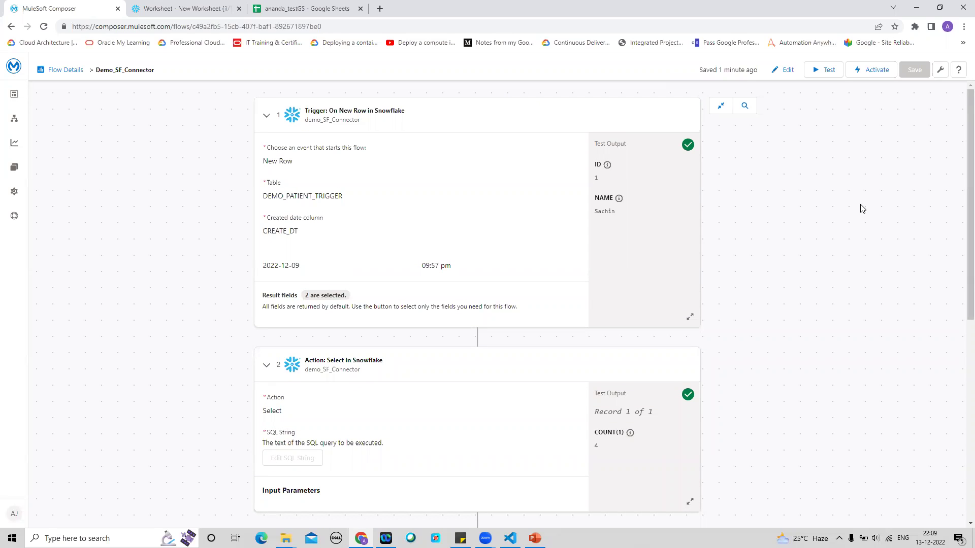
left_click_drag(961, 118, 960, 85)
left_click(870, 71)
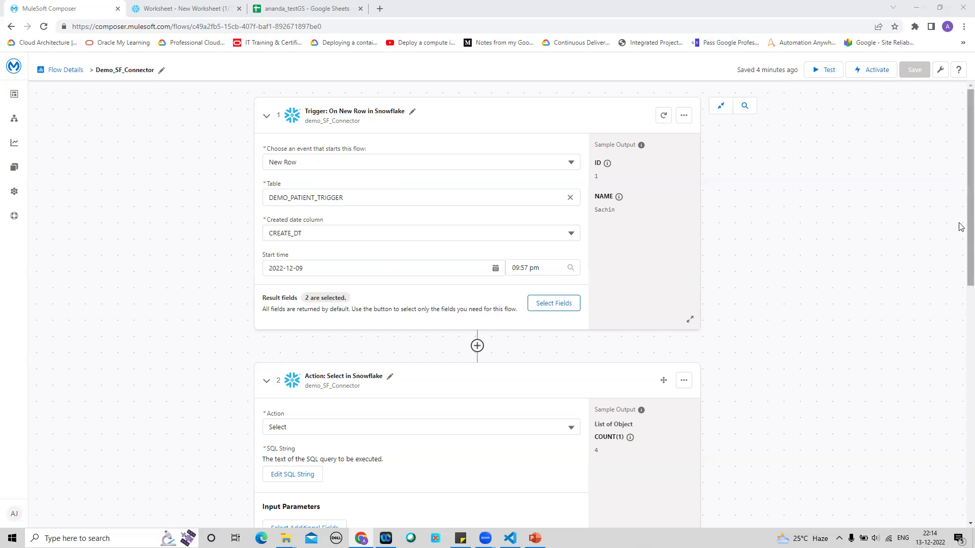
Step: Review the flow's Snowflake Select, For Each and Google Sheets Create row settings
left_click_drag(962, 228, 962, 322)
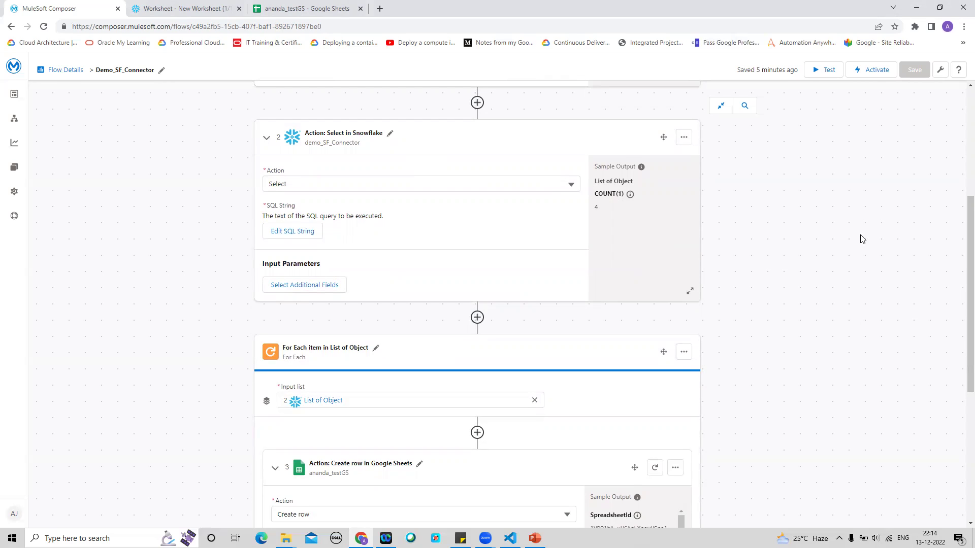
left_click_drag(961, 229, 961, 313)
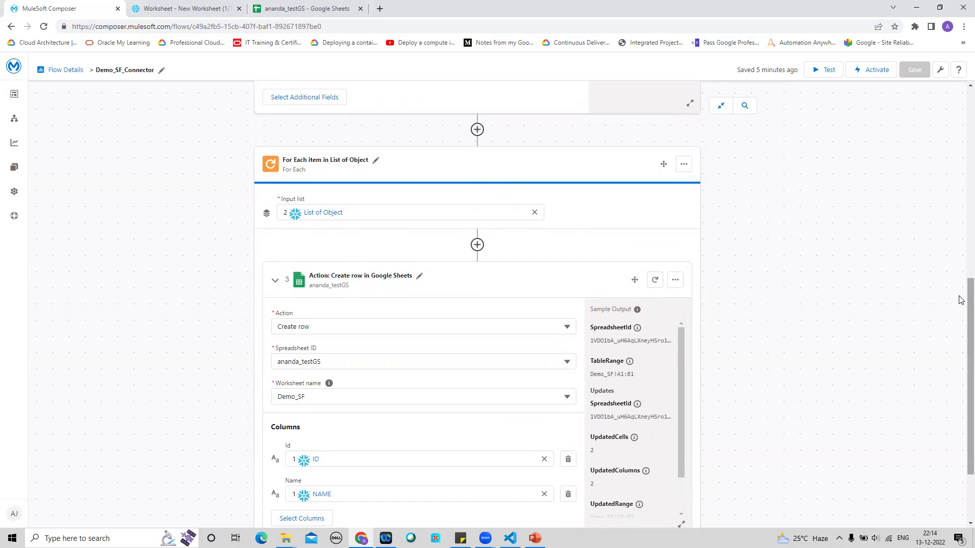
scroll(962, 300, "down", 2)
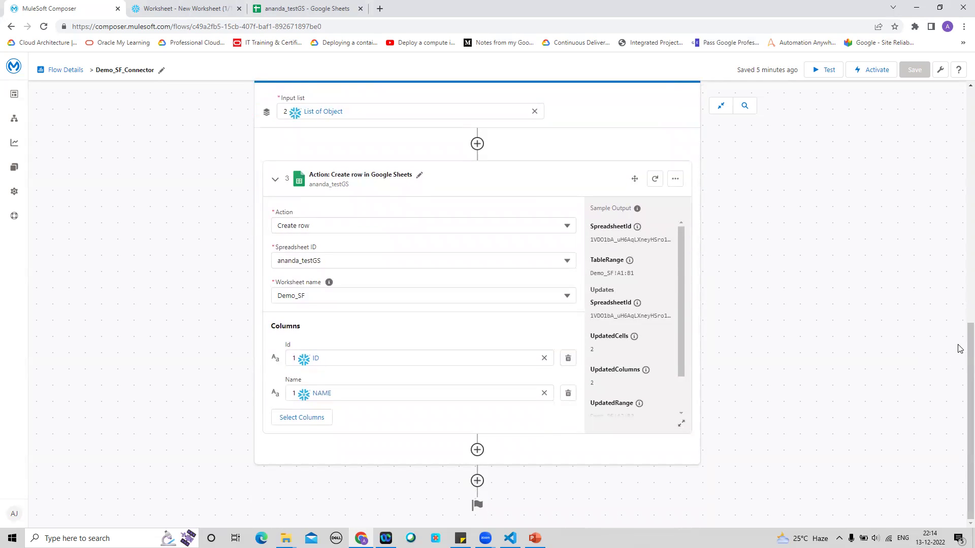
left_click_drag(961, 349, 961, 101)
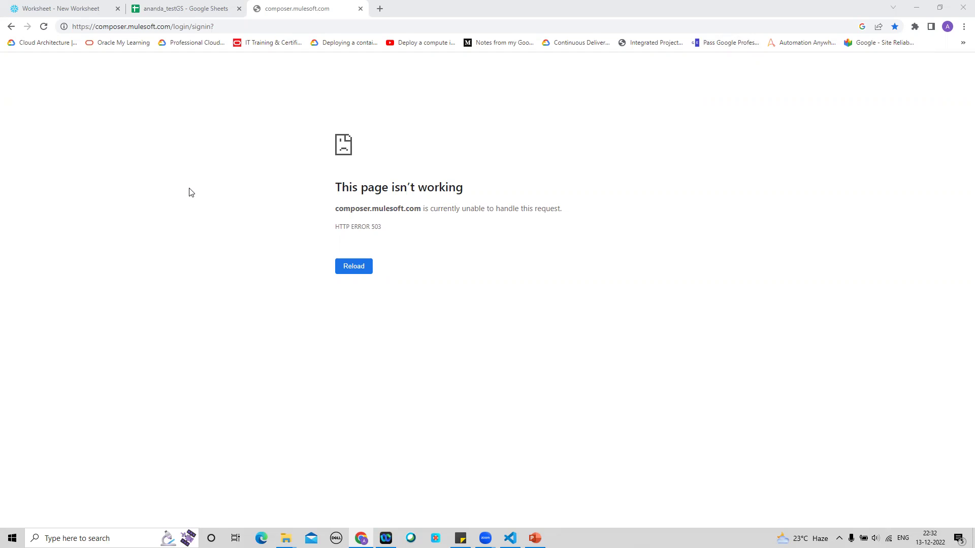
Step: Check the trigger table's rows in the Snowflake worksheet and the contents of the Demo_SF Google Sheet
left_click(91, 8)
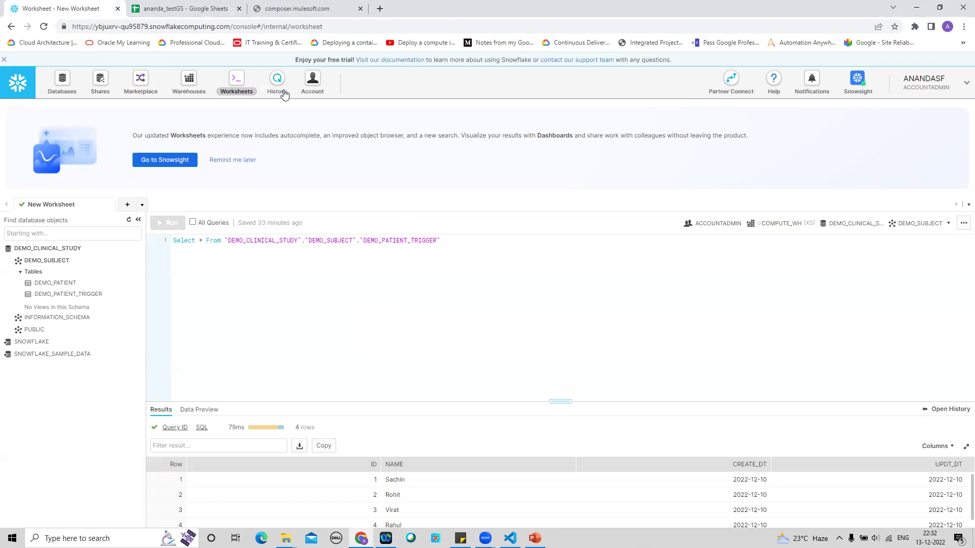
left_click(185, 9)
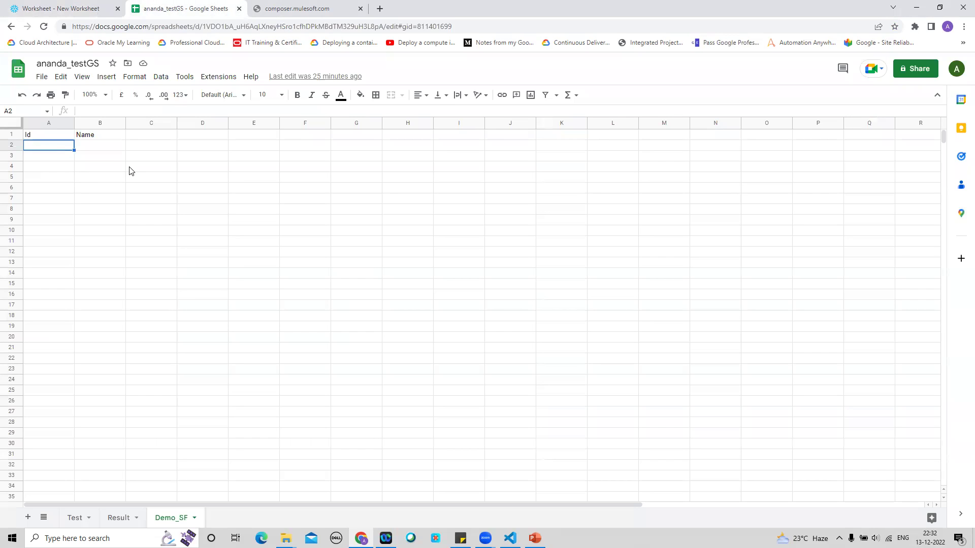